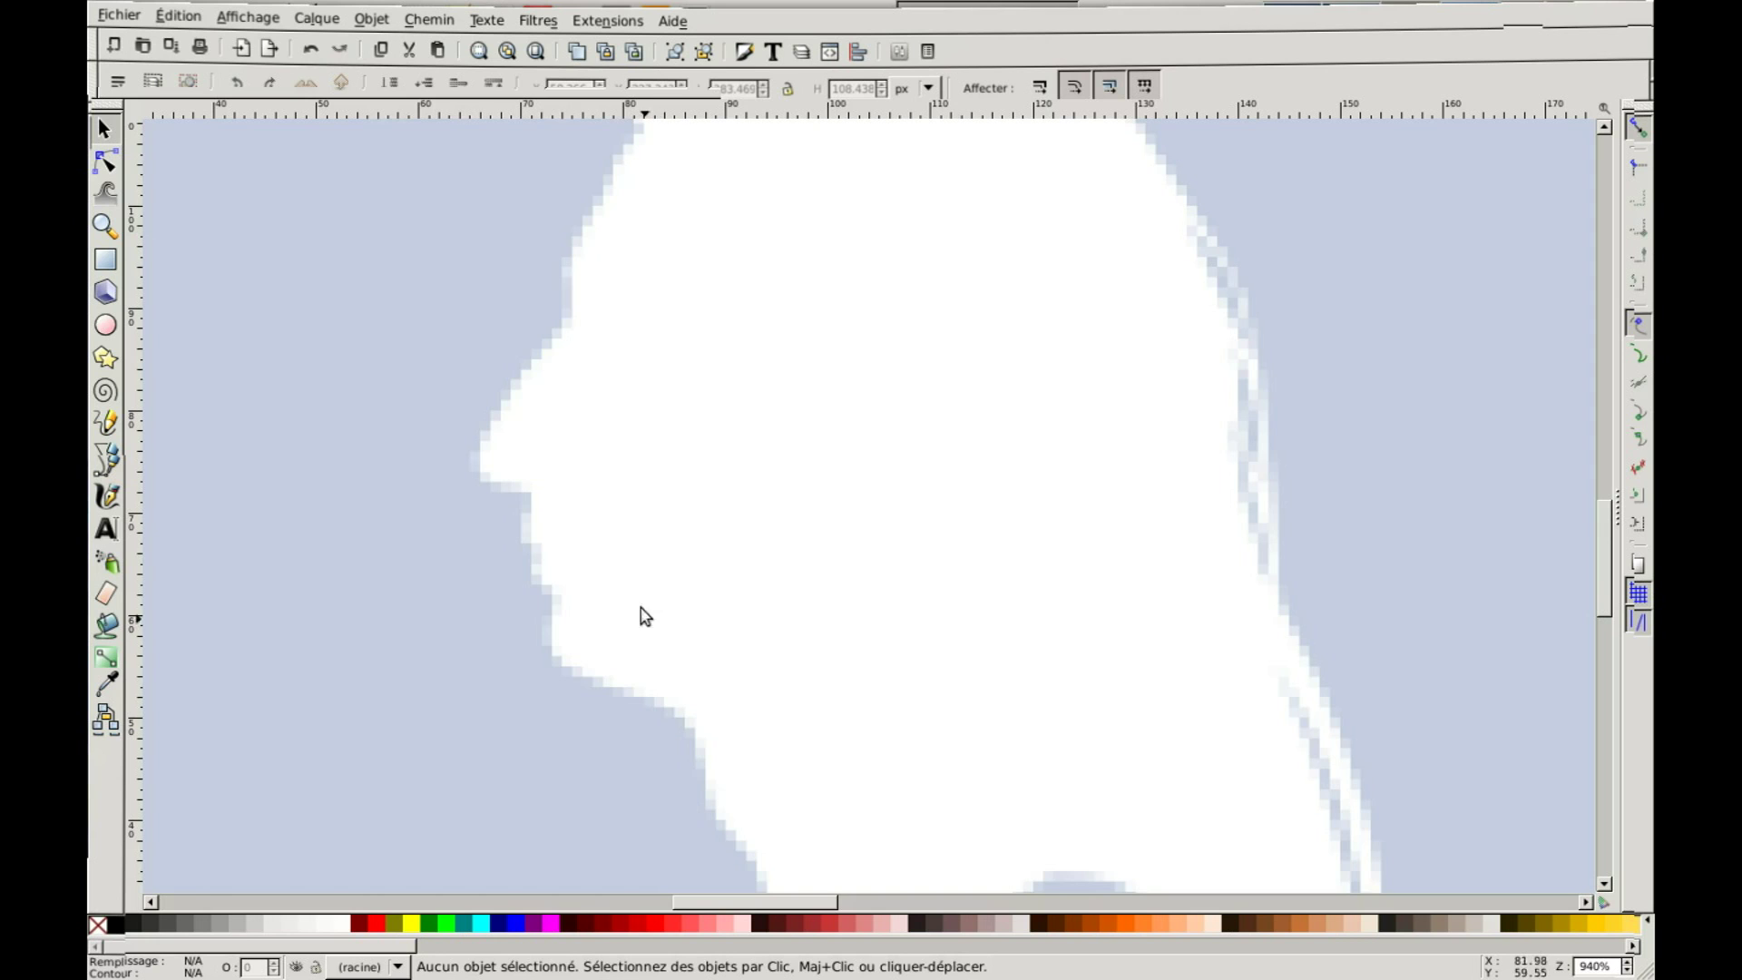
Compare the edges of the pixelated bitmap silhouette with those of the vector silhouette, first up close and then side by side
scroll(726, 408, "right", 2)
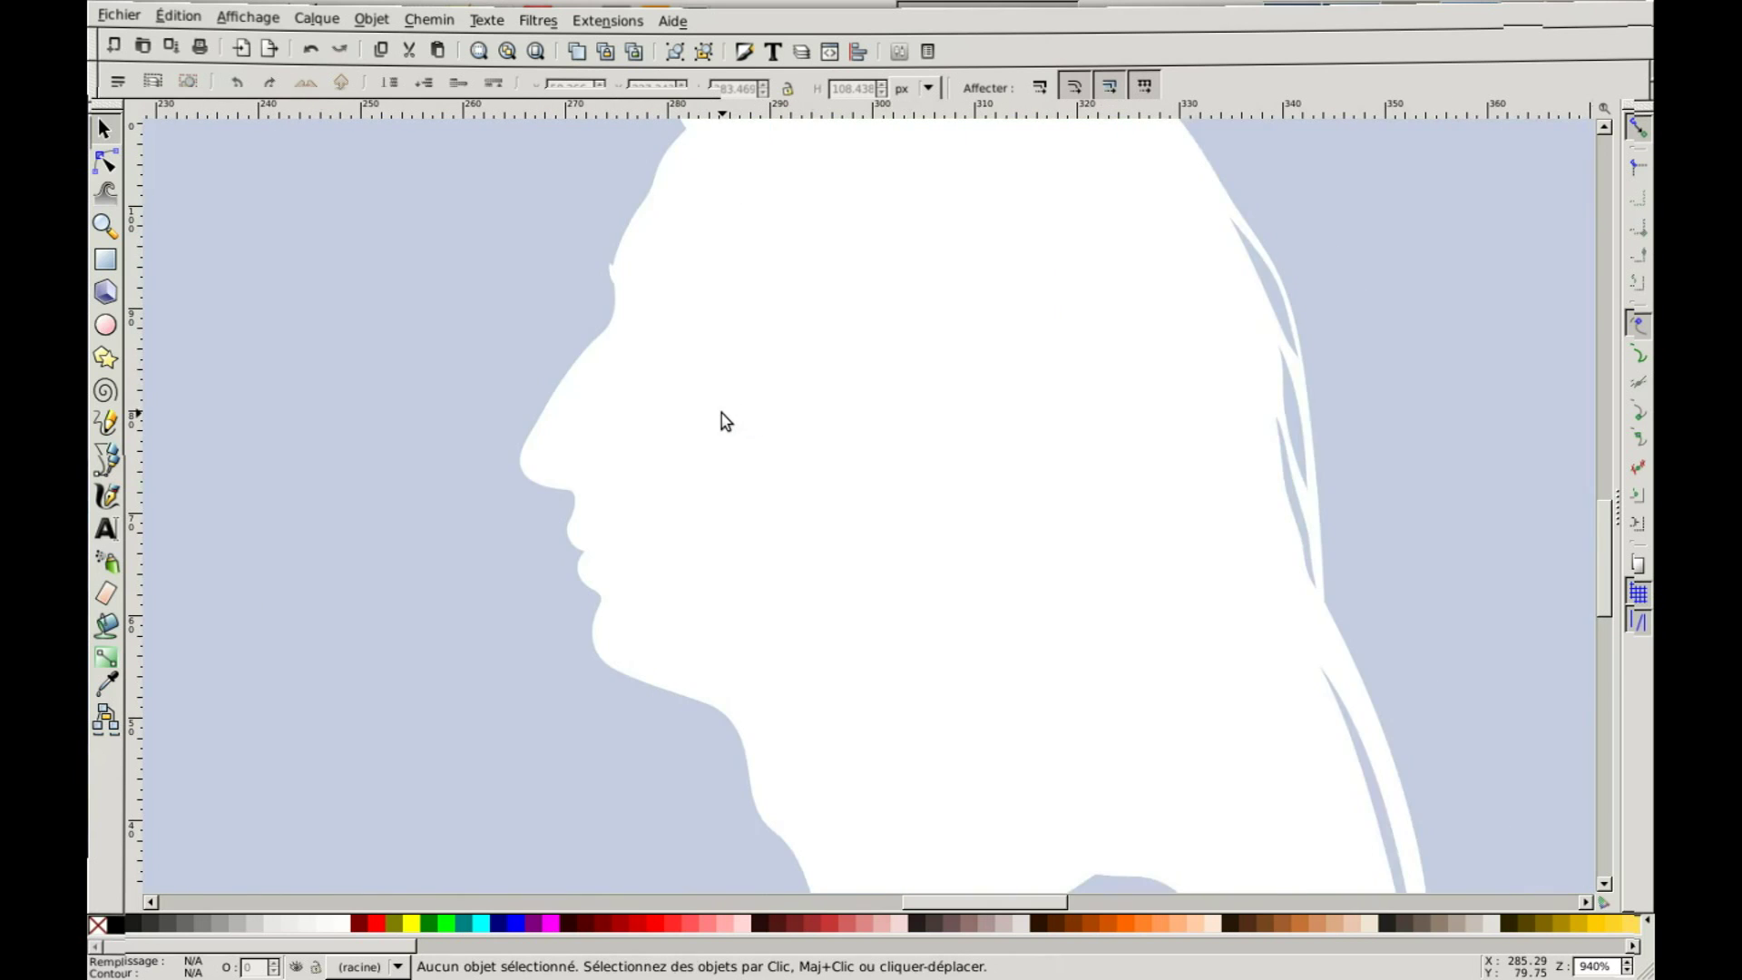
scroll(721, 412, "up", 6)
scroll(721, 412, "down", 5)
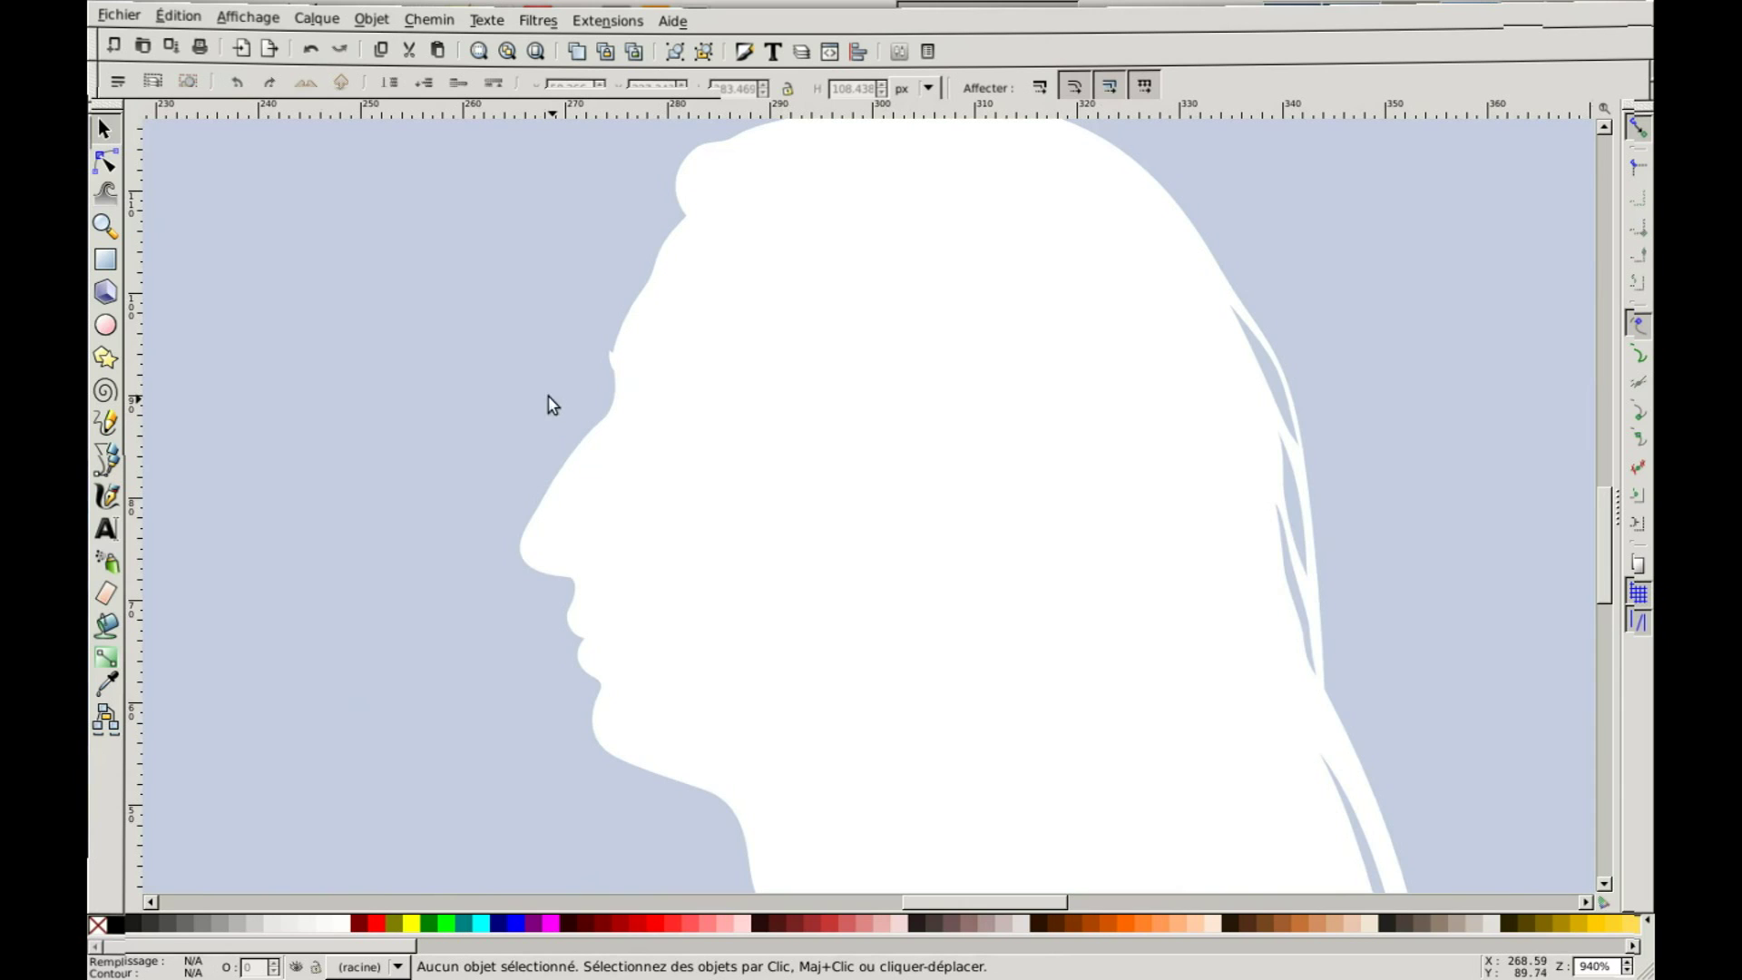
key("minus")
key("minus")
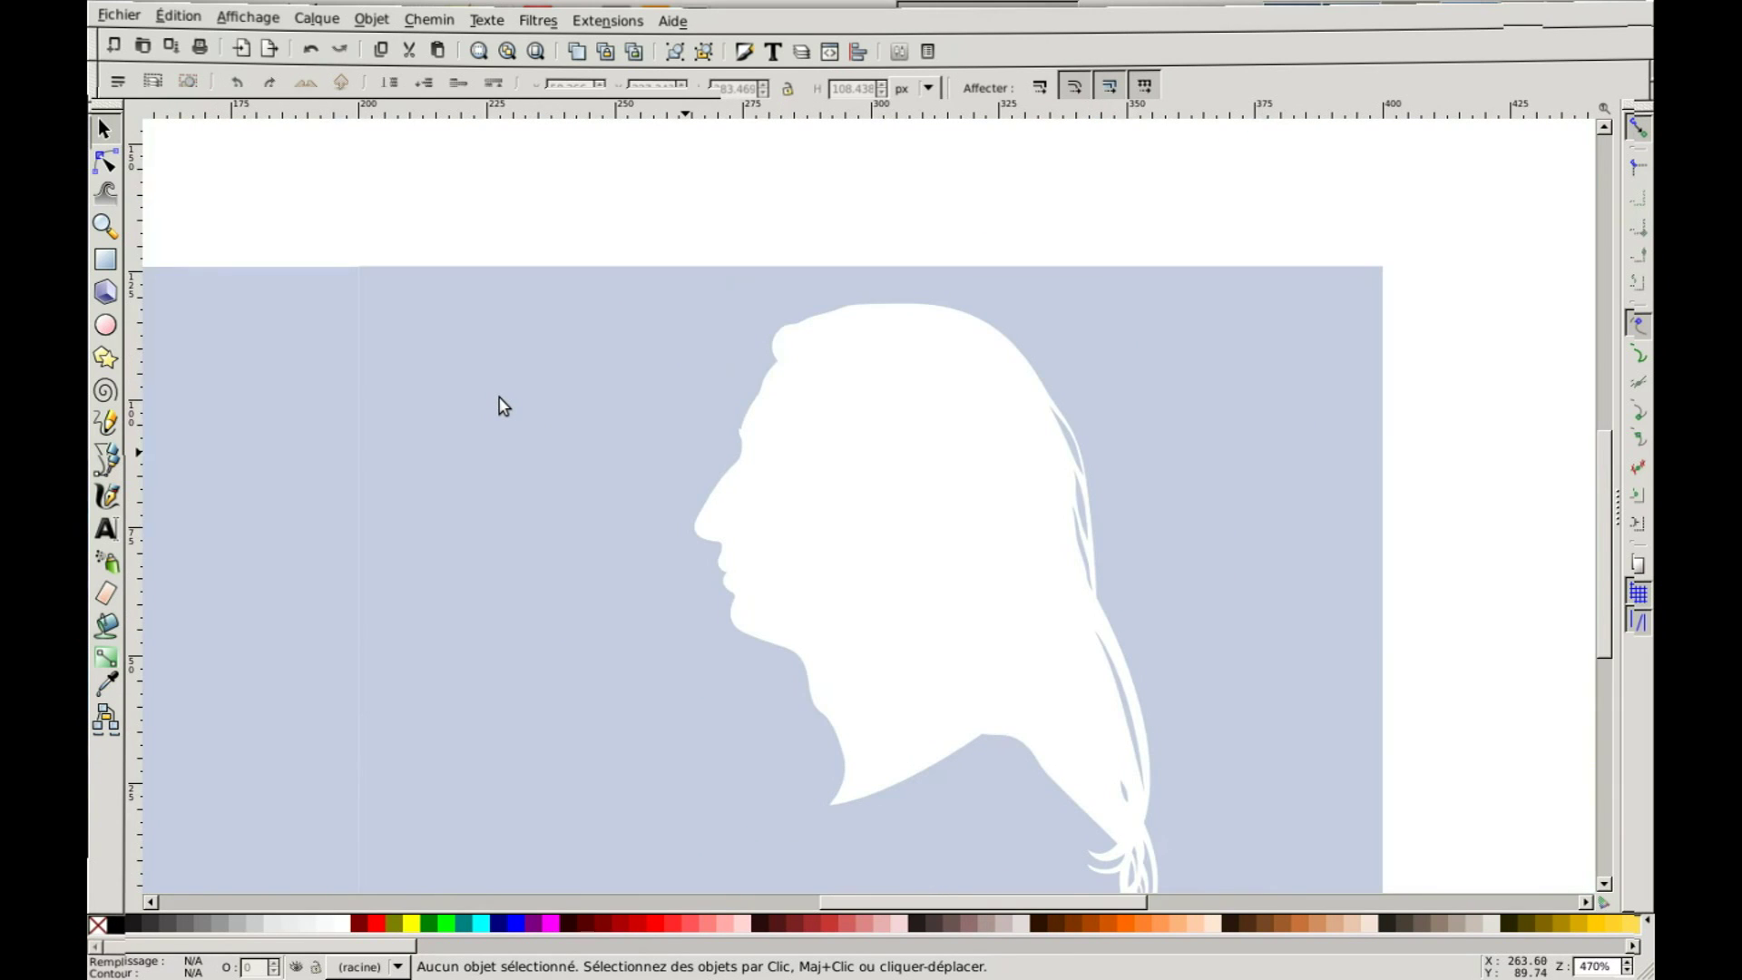
key("minus")
scroll(472, 410, "left", 5)
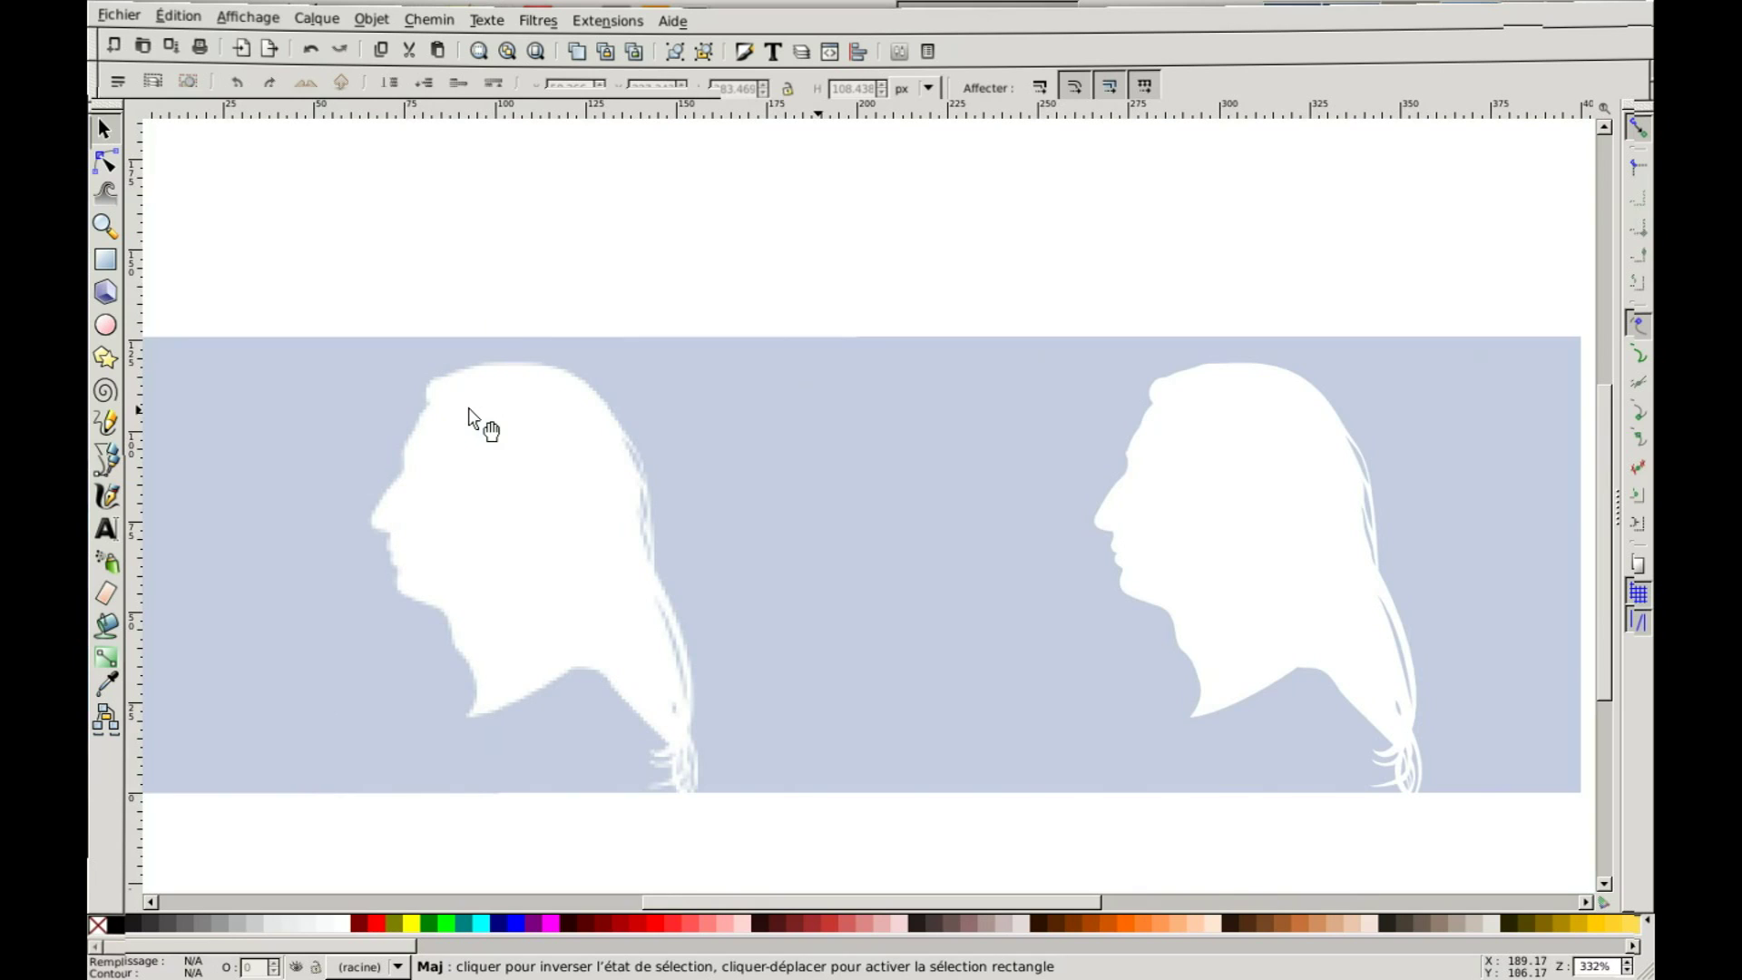
Select the bitmap image, examine the vector silhouette's hair strands at very high magnification, and return to a view of both silhouettes
left_click(550, 438)
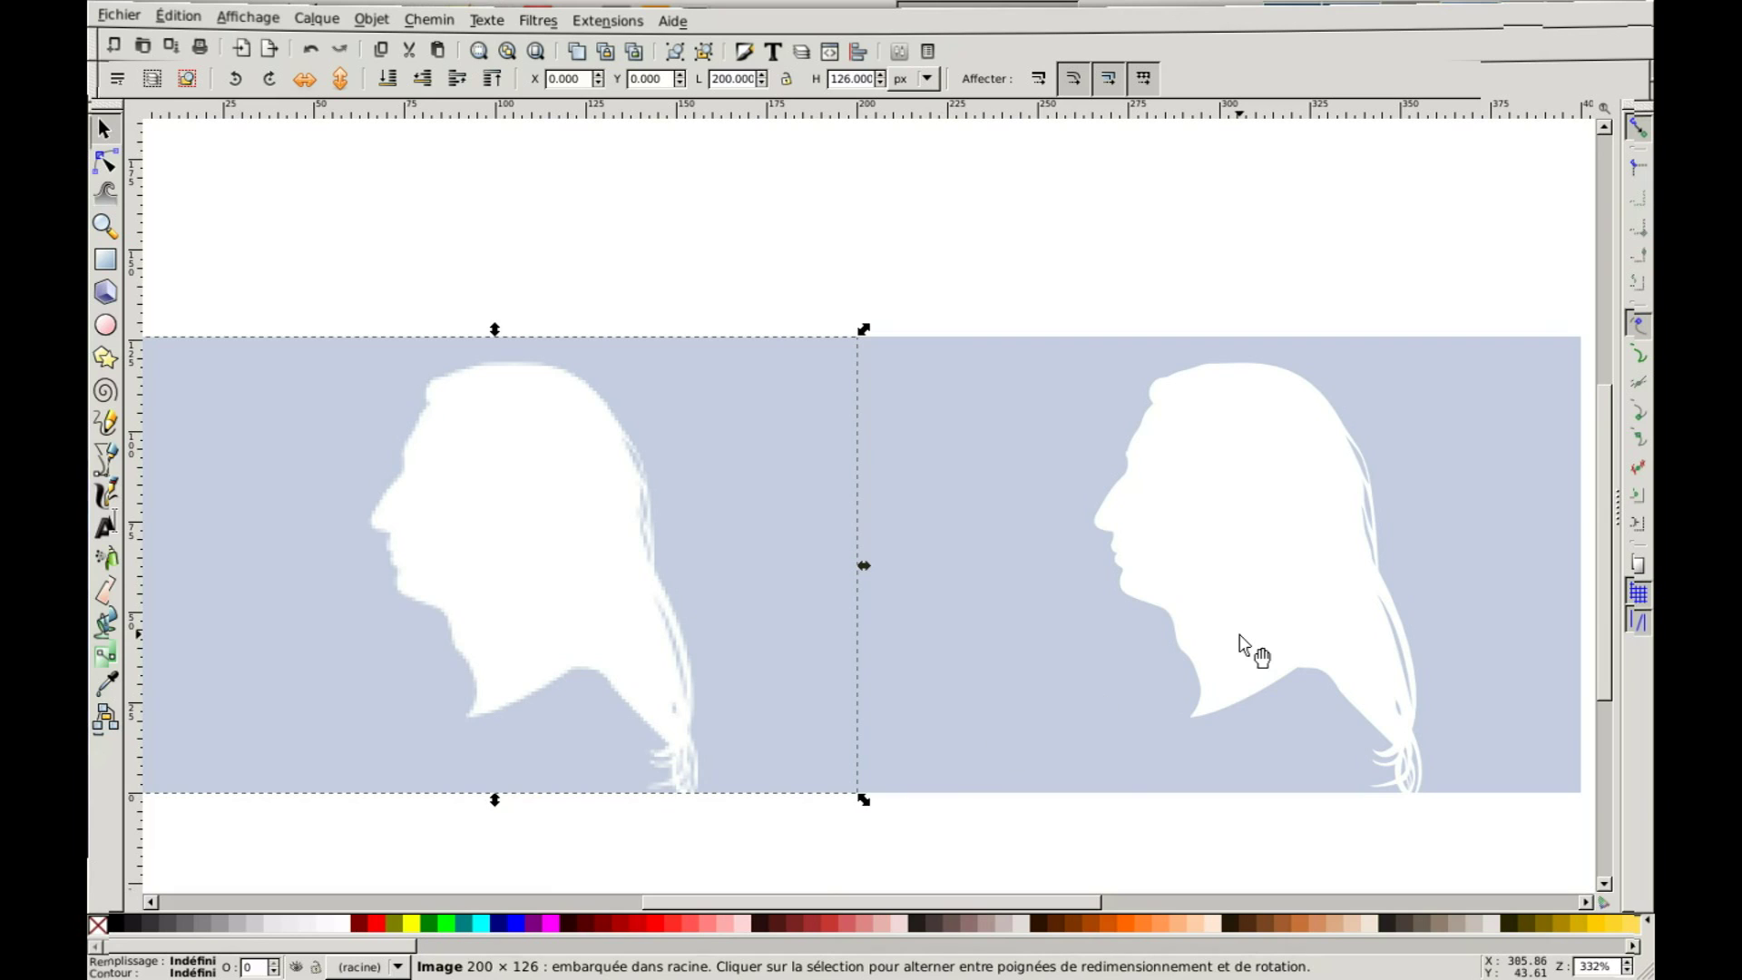
scroll(1219, 634, "right", 10)
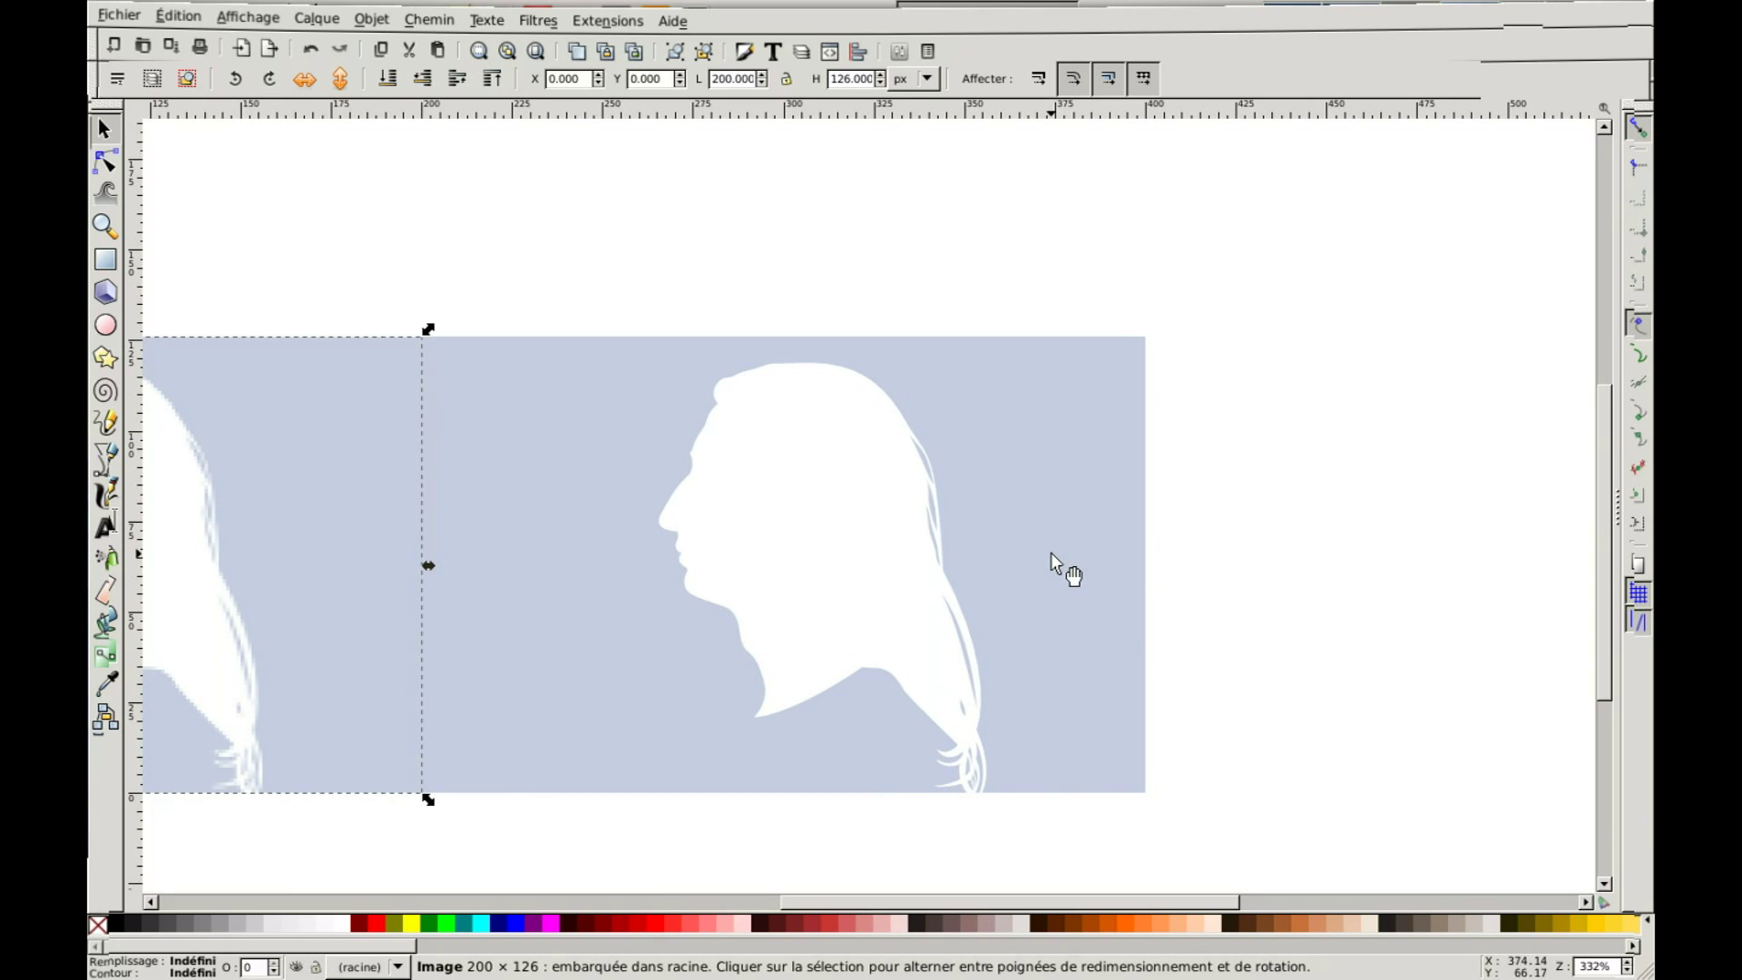
key("plus")
scroll(920, 514, "up", 4)
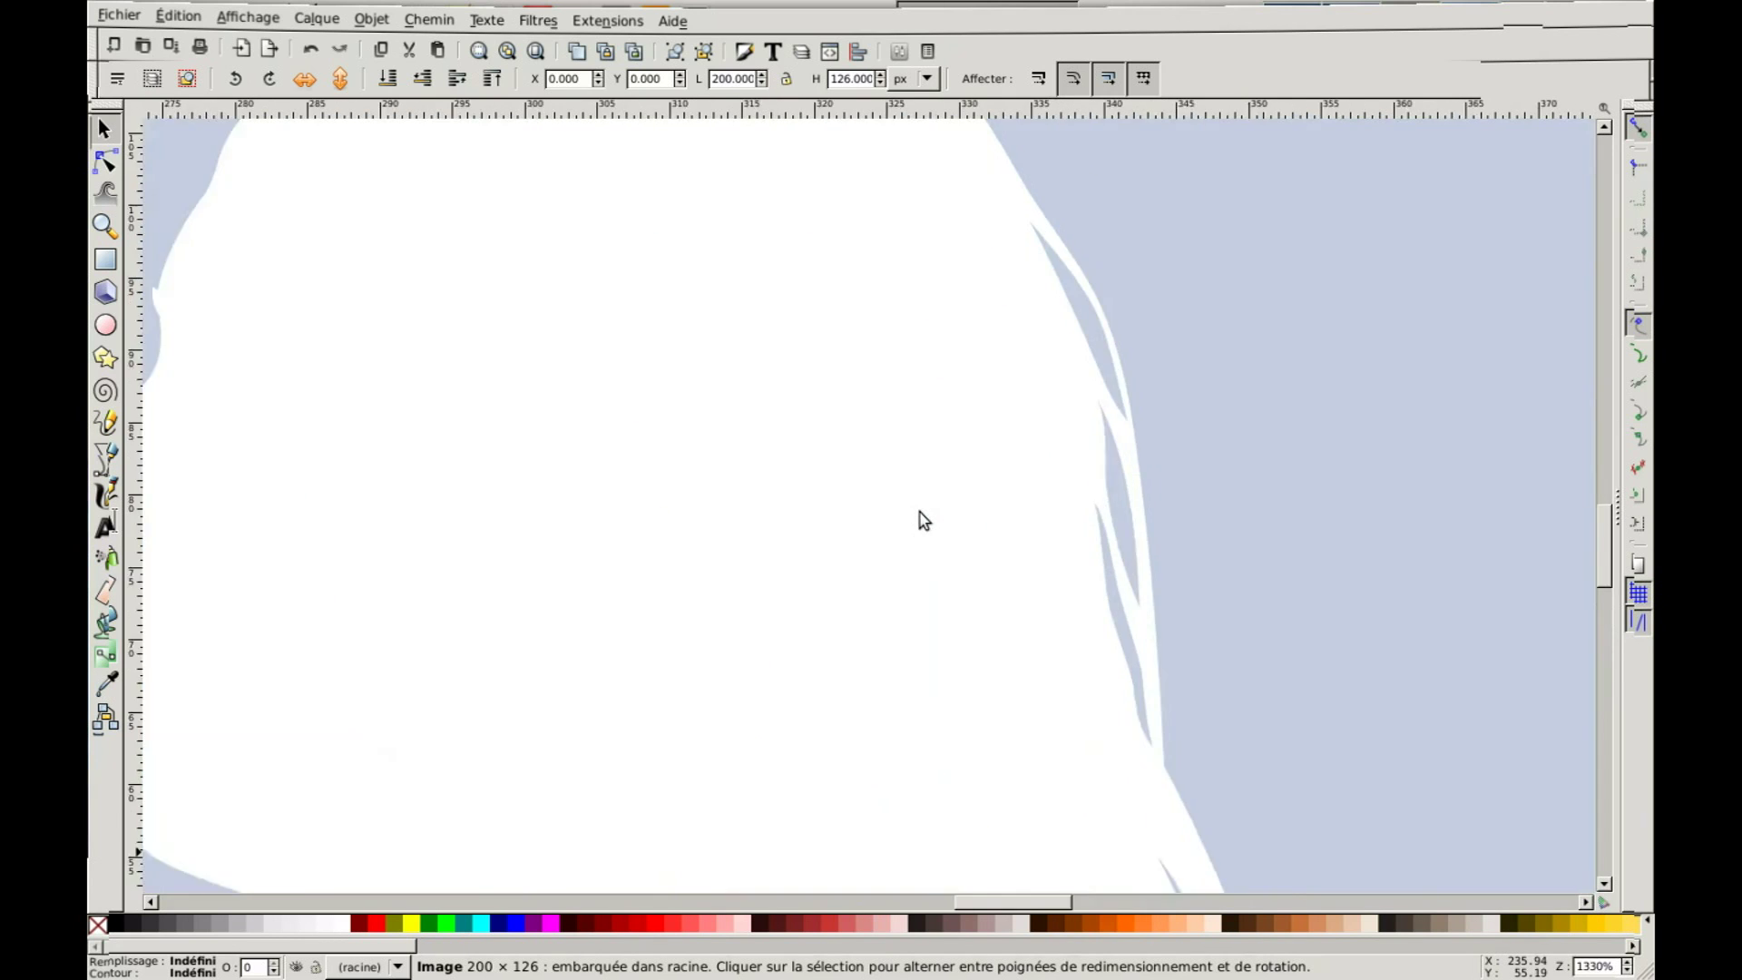
scroll(1307, 540, "up", 1)
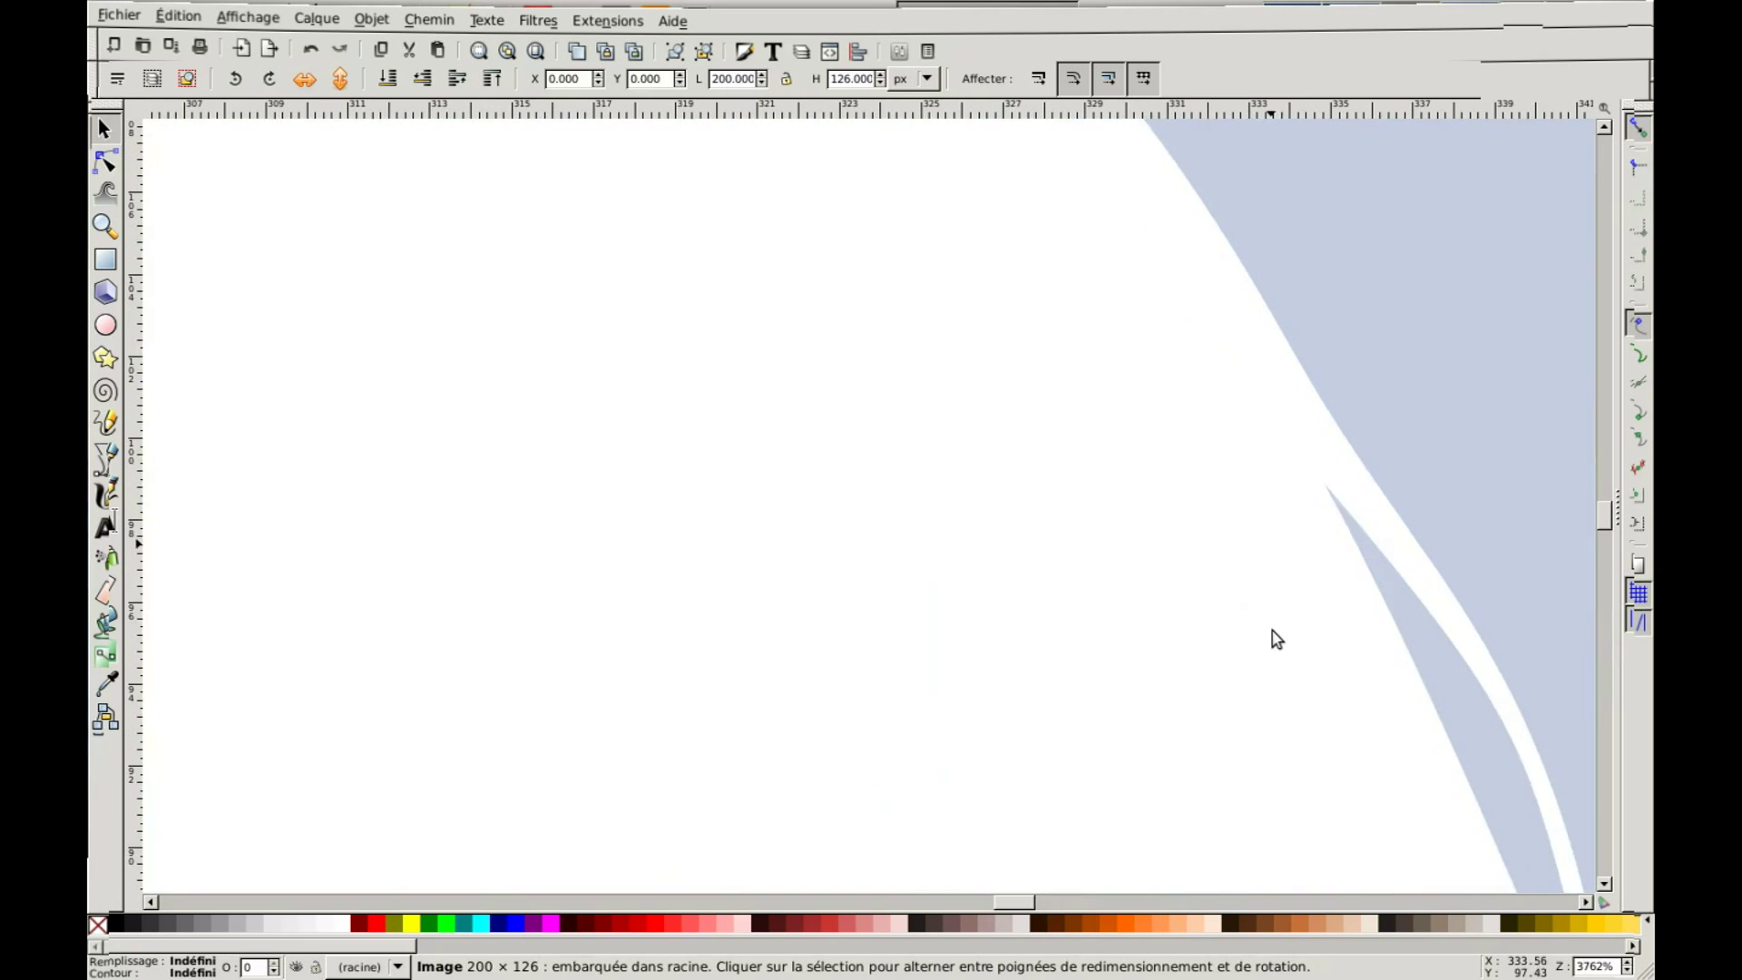
scroll(1256, 614, "up", 1)
scroll(1035, 437, "up", 3)
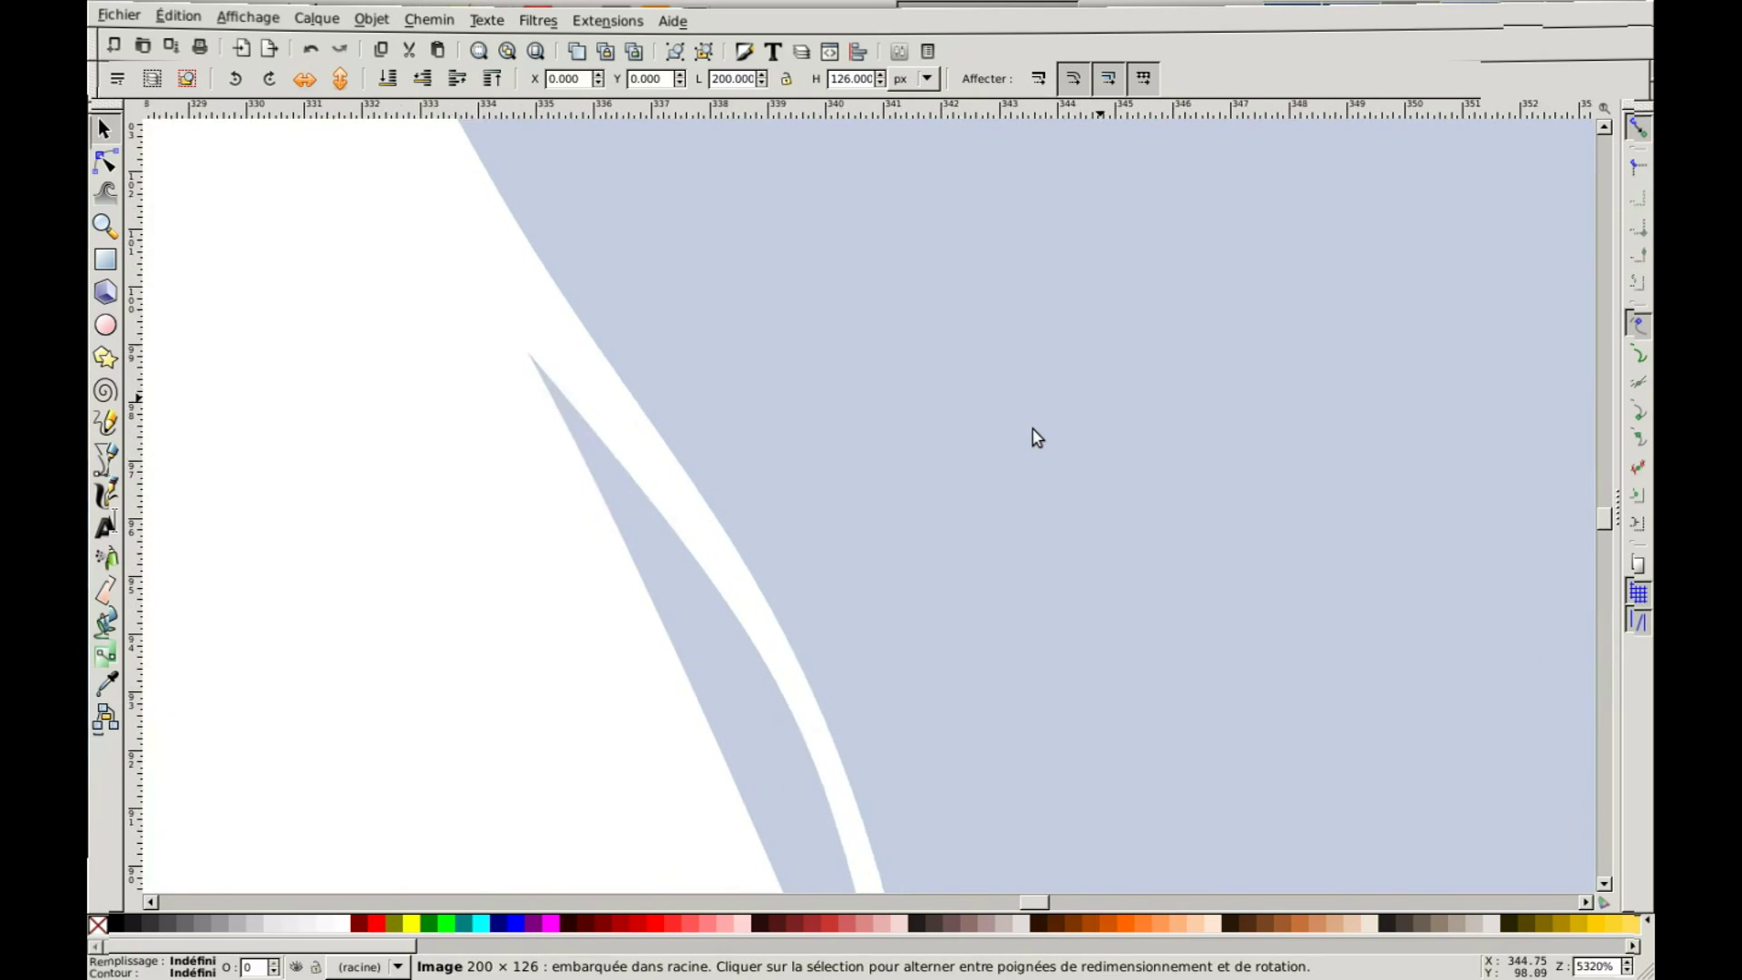
scroll(1037, 438, "up", 1)
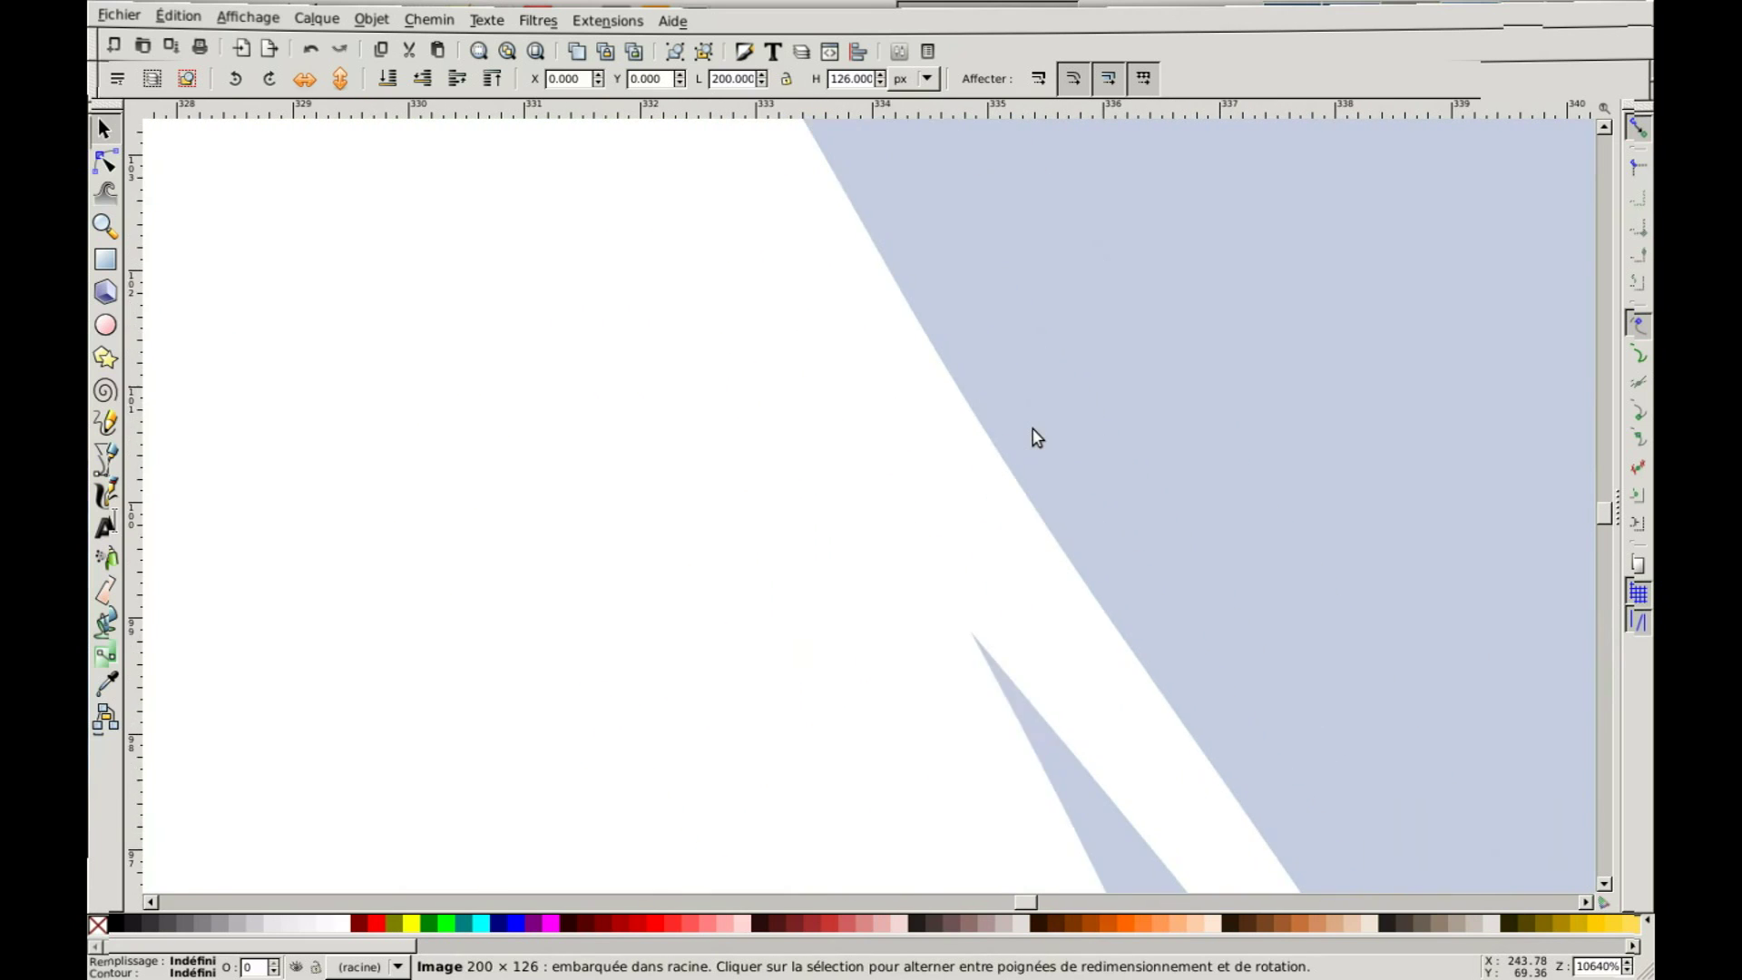
scroll(1037, 438, "up", 2)
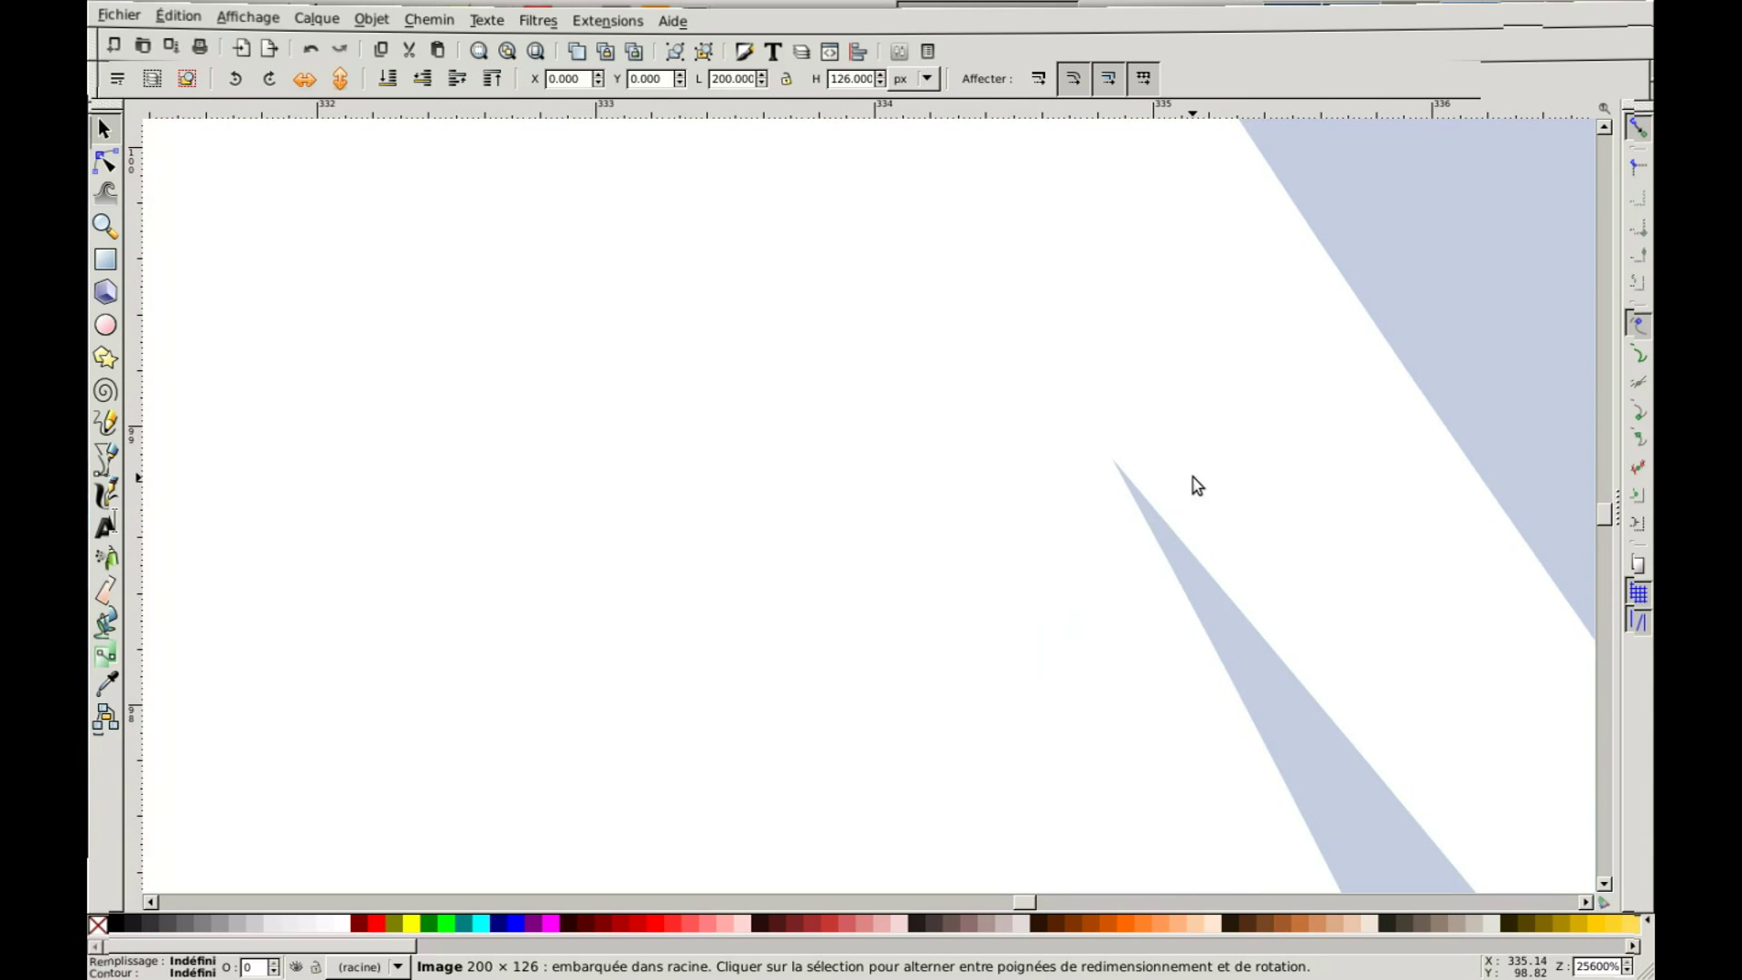
scroll(1194, 486, "down", 3)
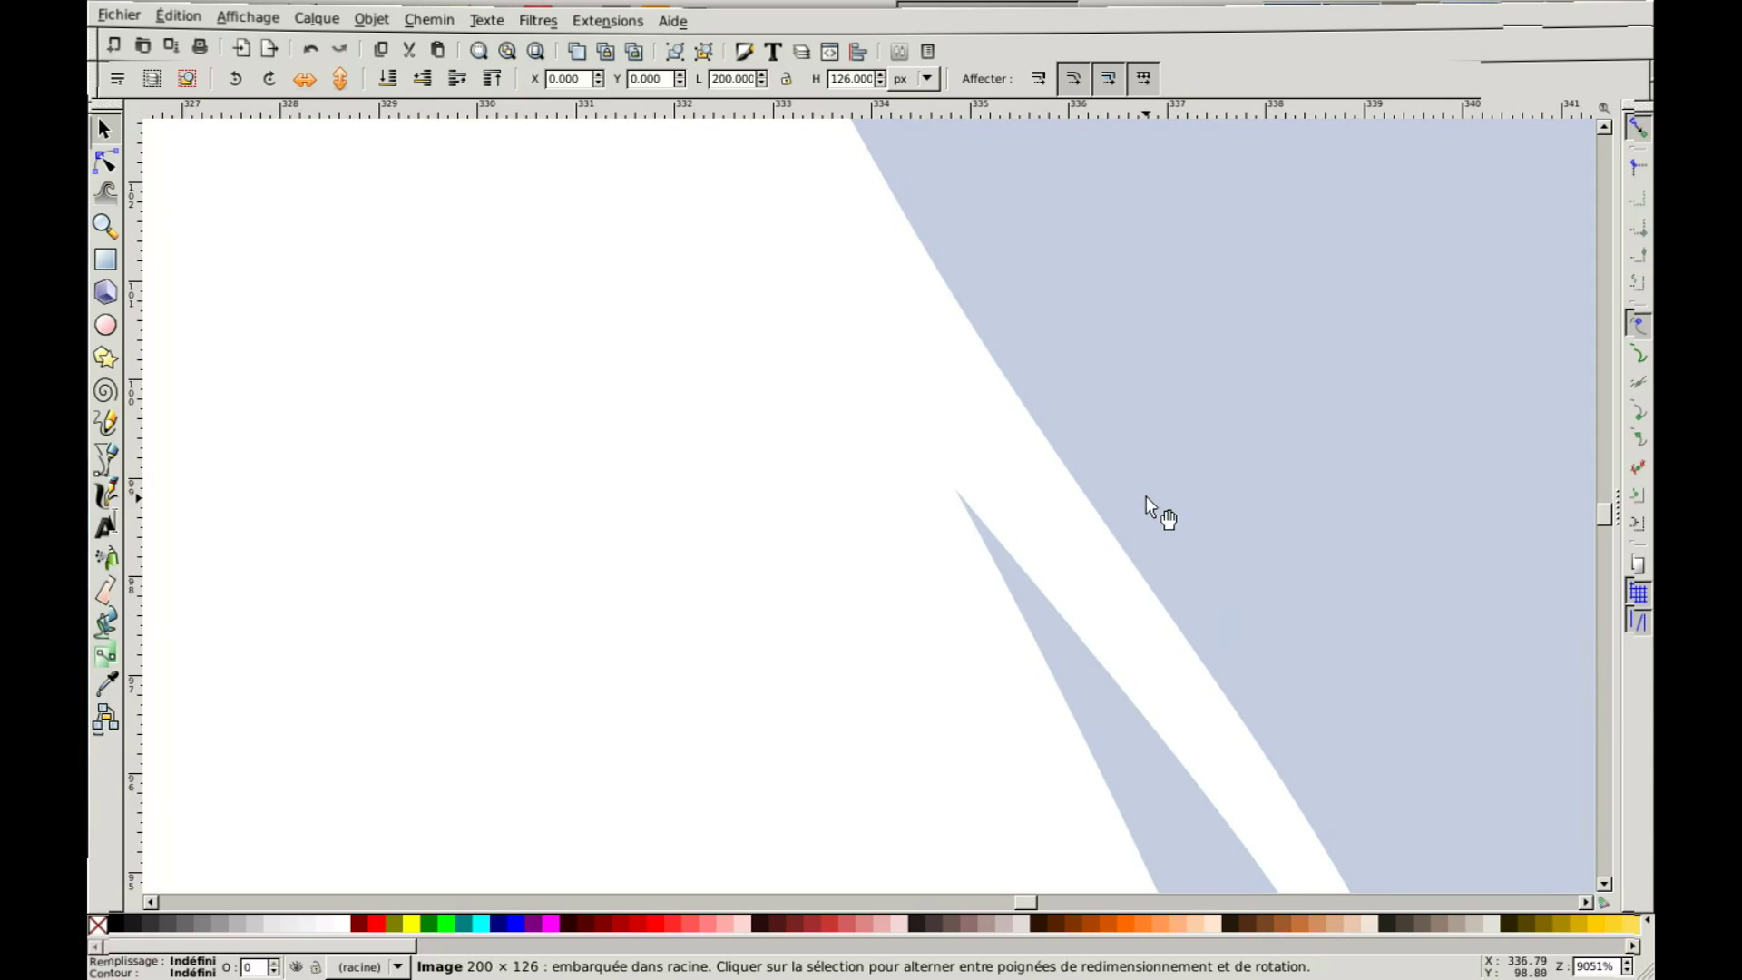
key("4")
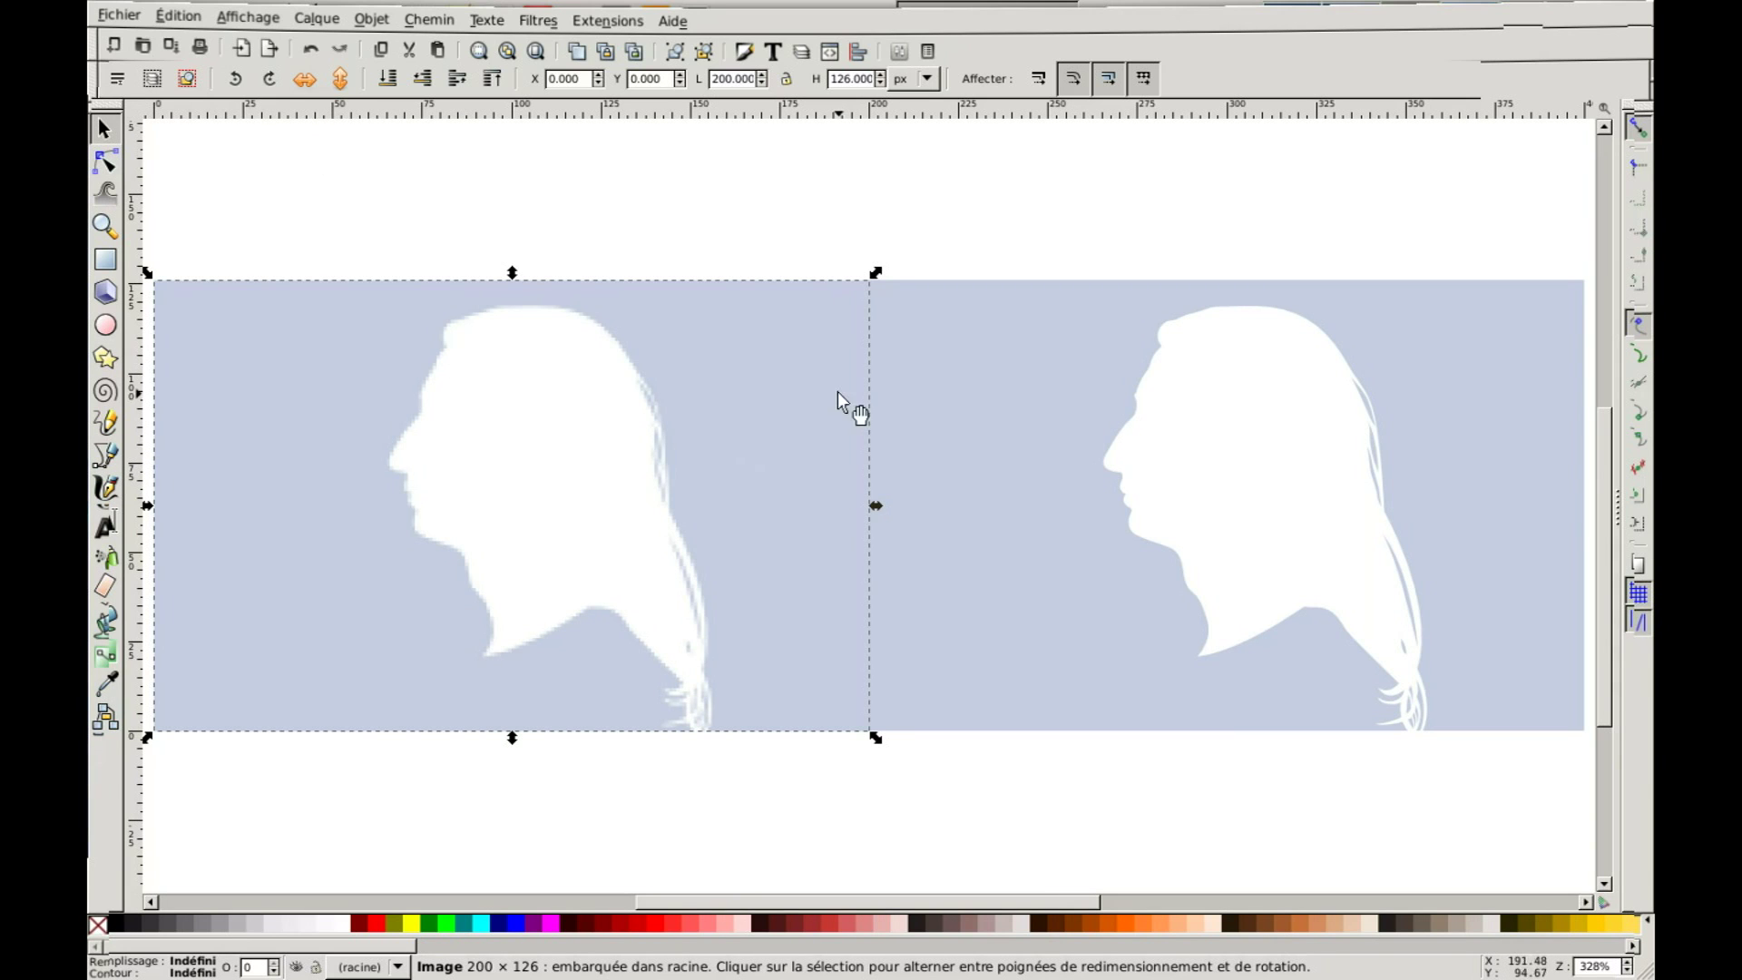
Move the whole bitmap image slightly out of place and undo the move
mouse_move(684, 444)
left_mouse_down()
mouse_move(789, 378)
mouse_move(677, 493)
mouse_move(697, 448)
left_mouse_up()
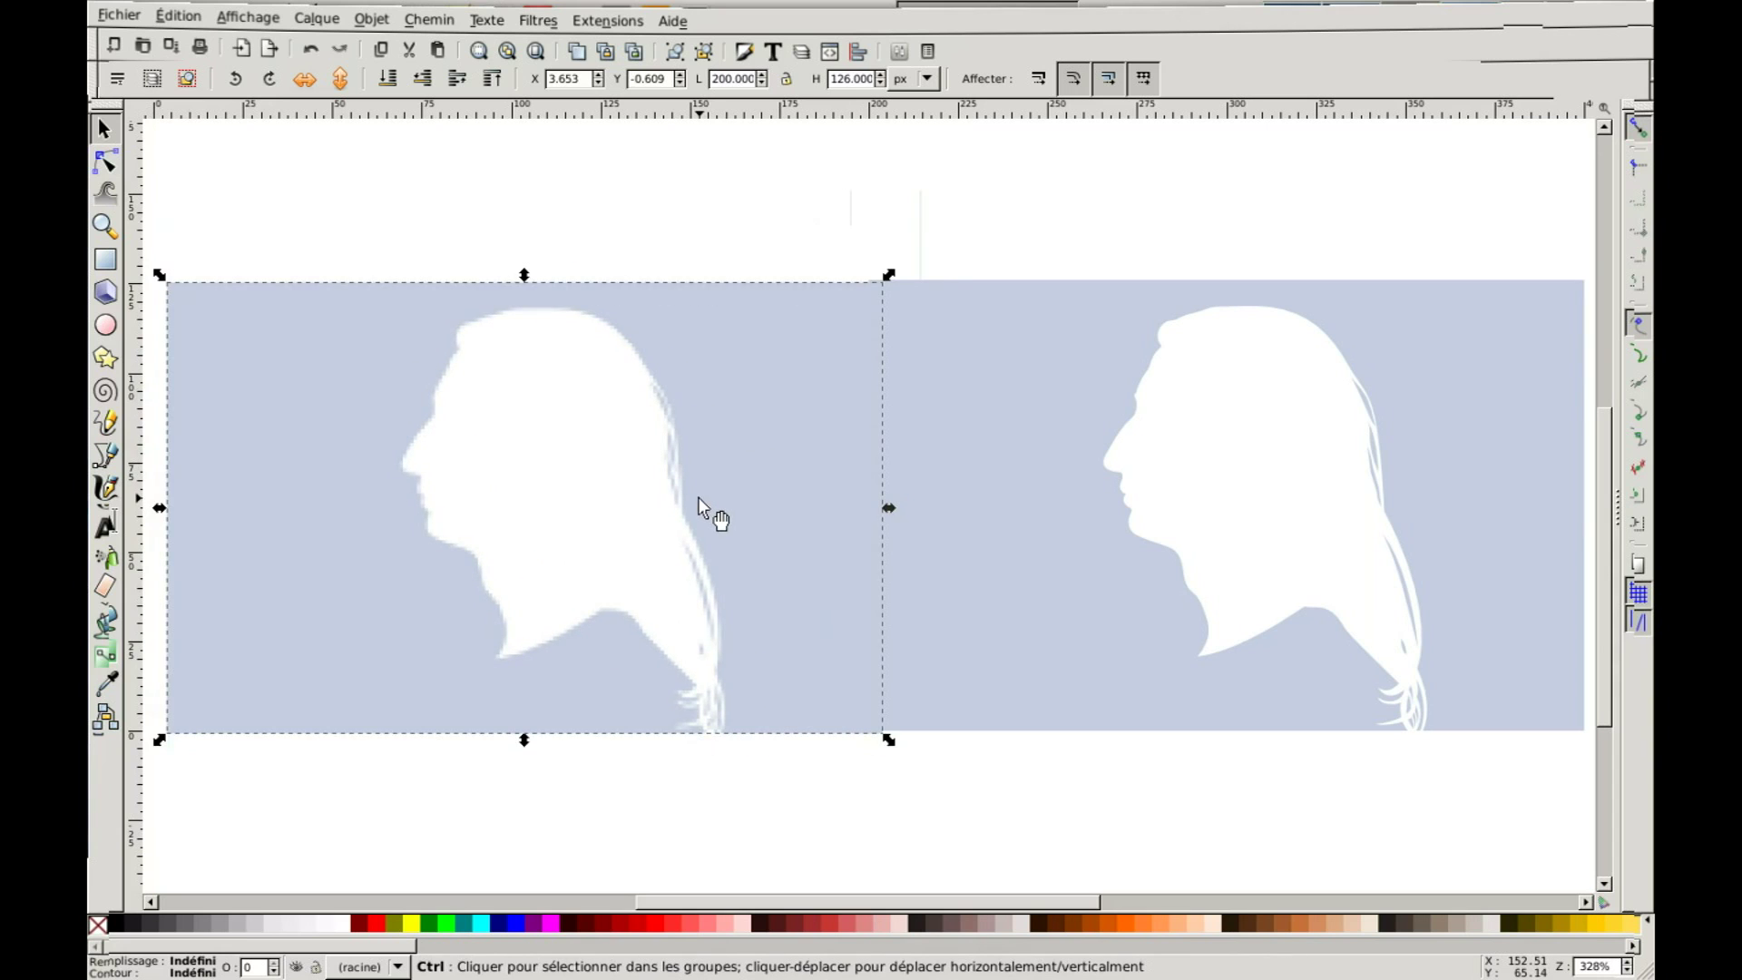
key("ctrl+z")
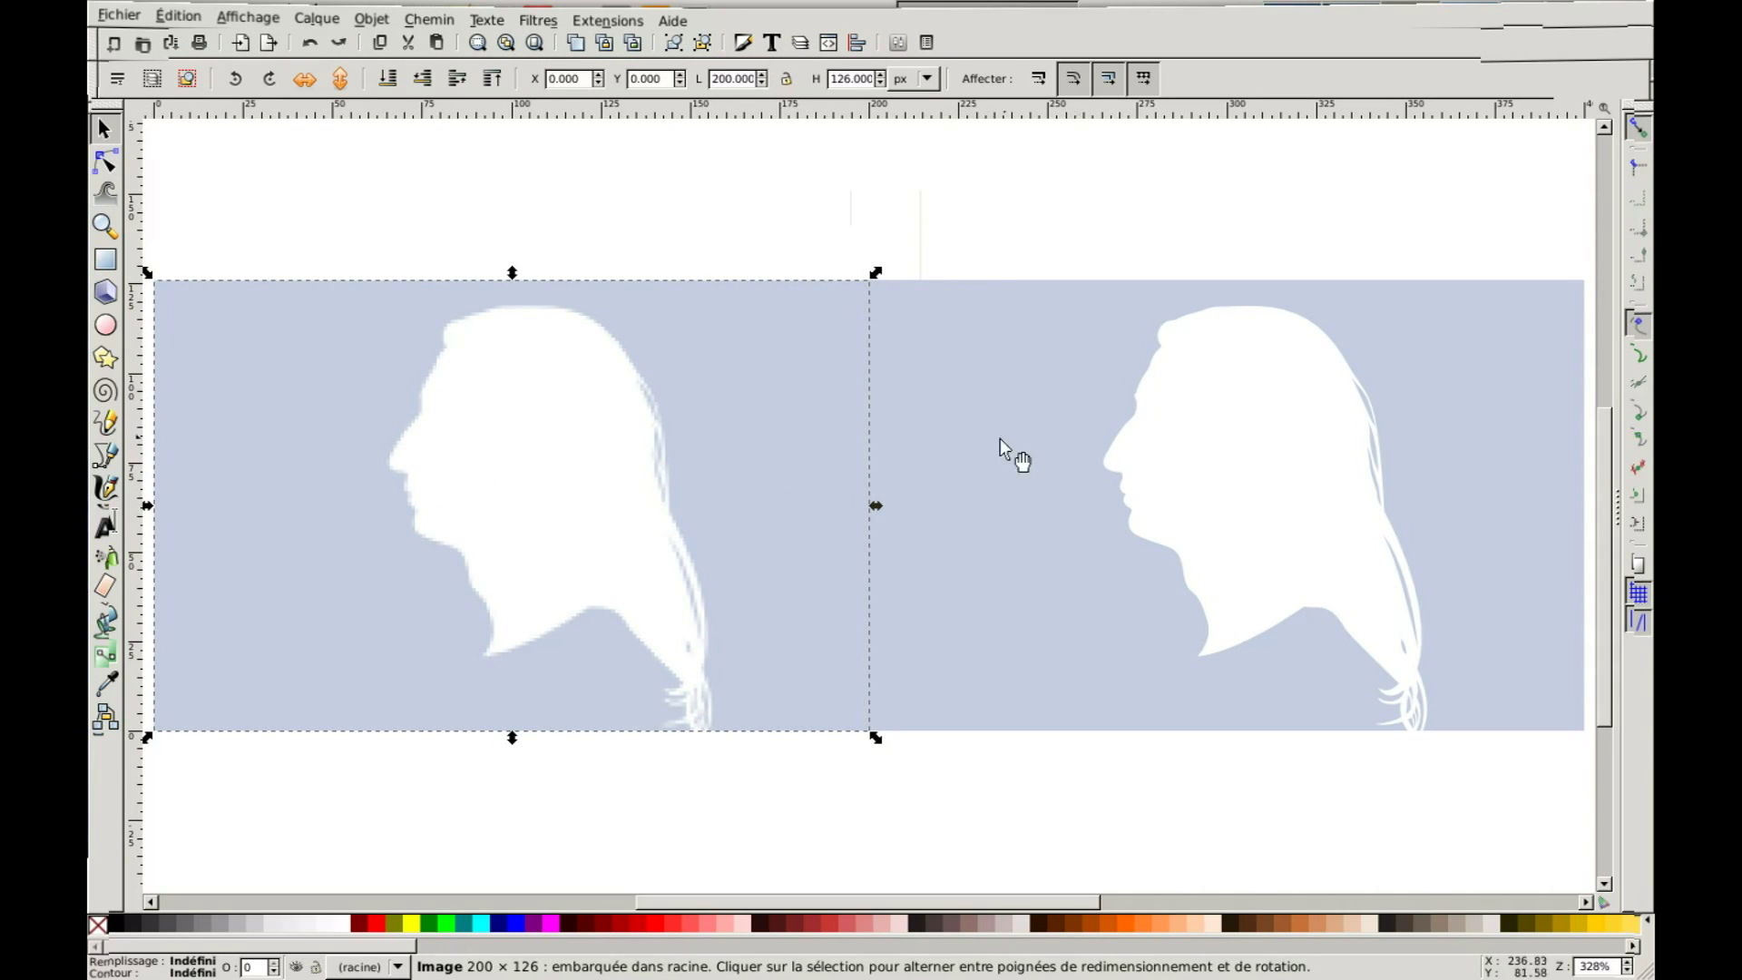
Select the vector version's background rectangle and silhouette together, clear the selection, and select only the silhouette path
left_click(1186, 525)
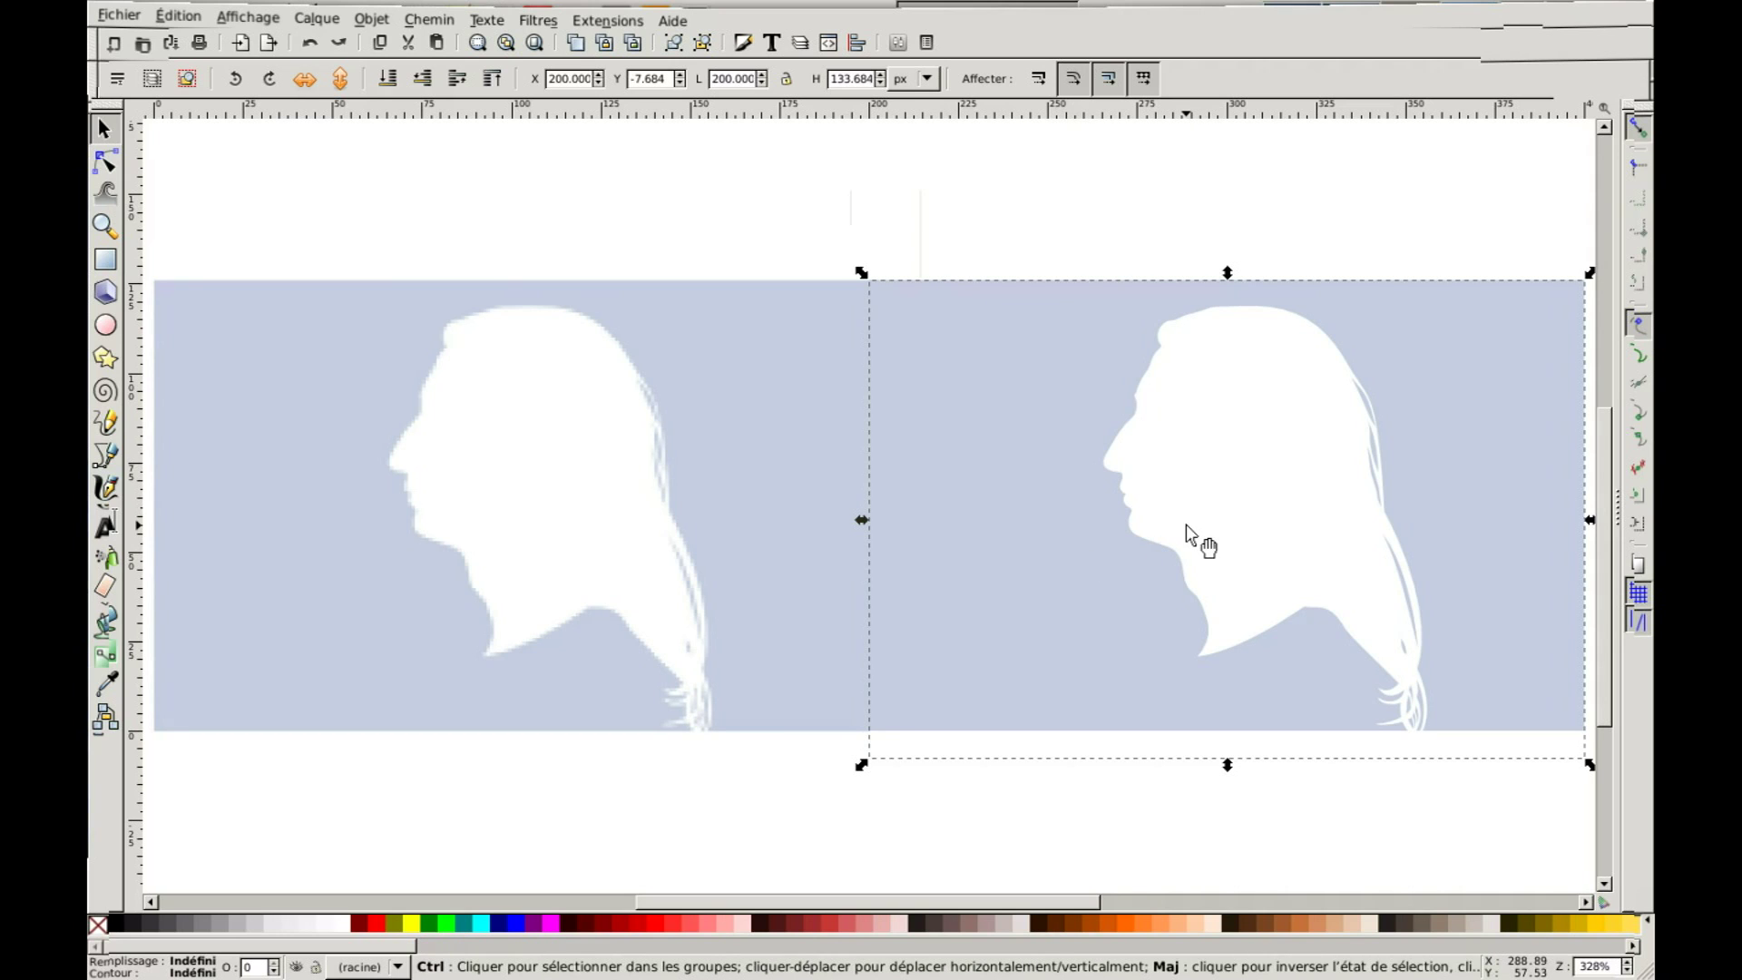
left_click(1185, 535, "shift")
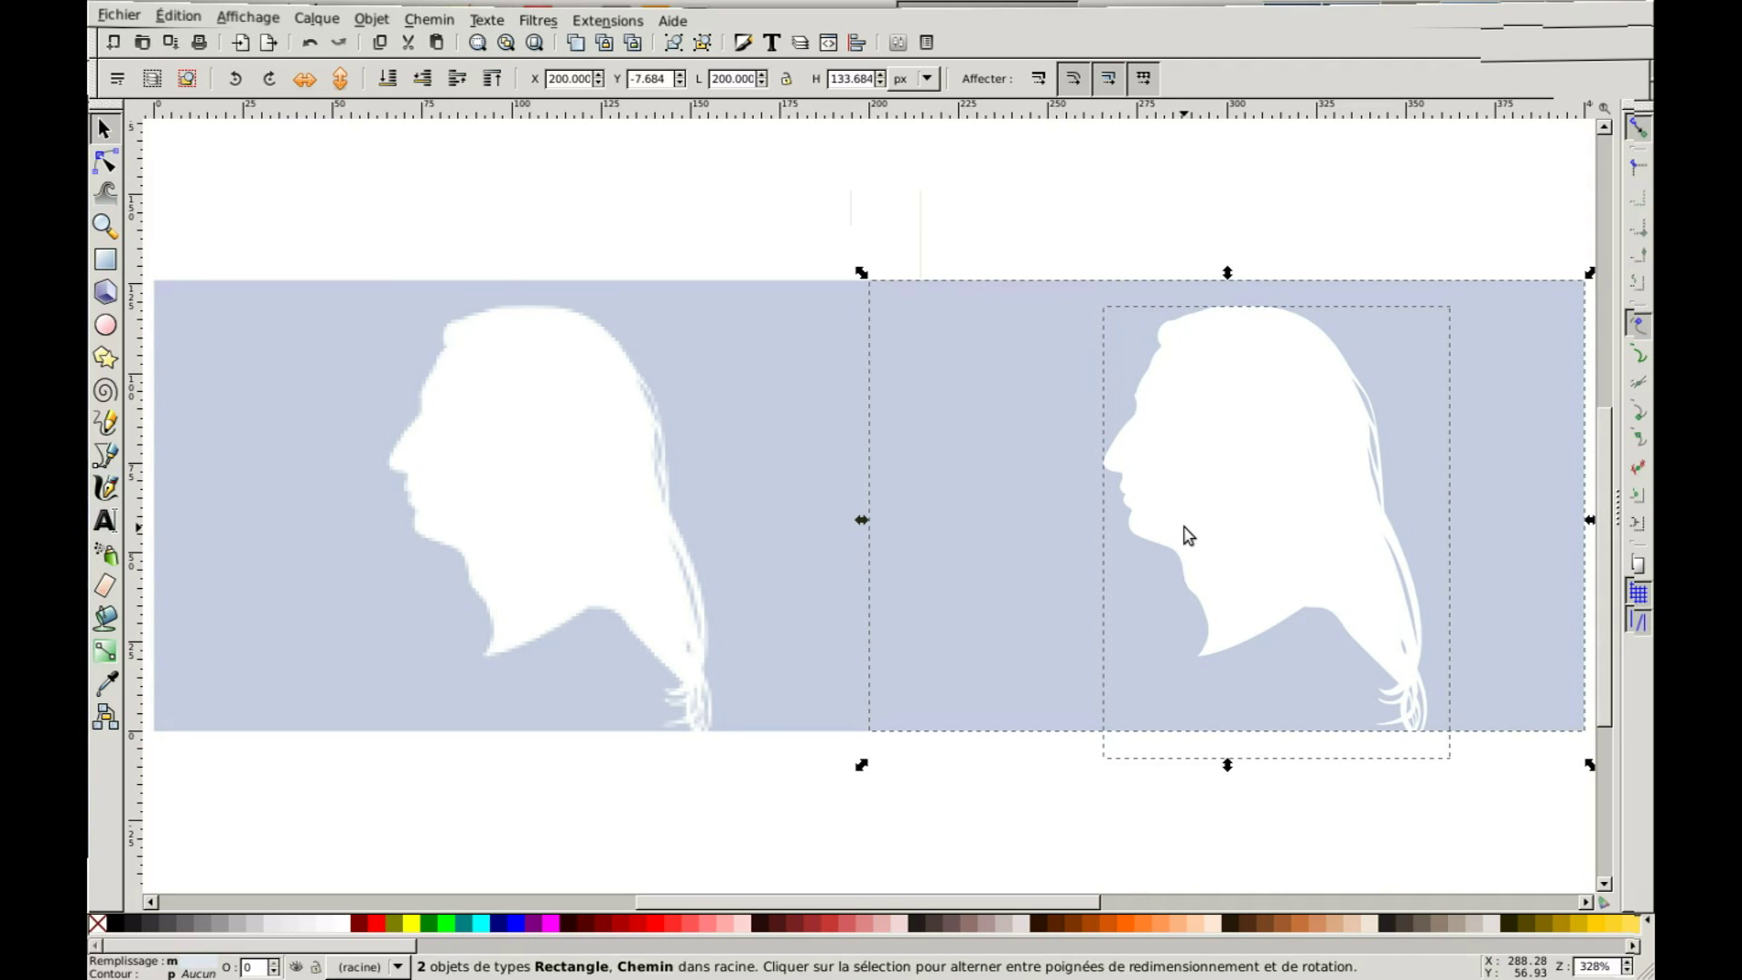
left_click(1027, 214)
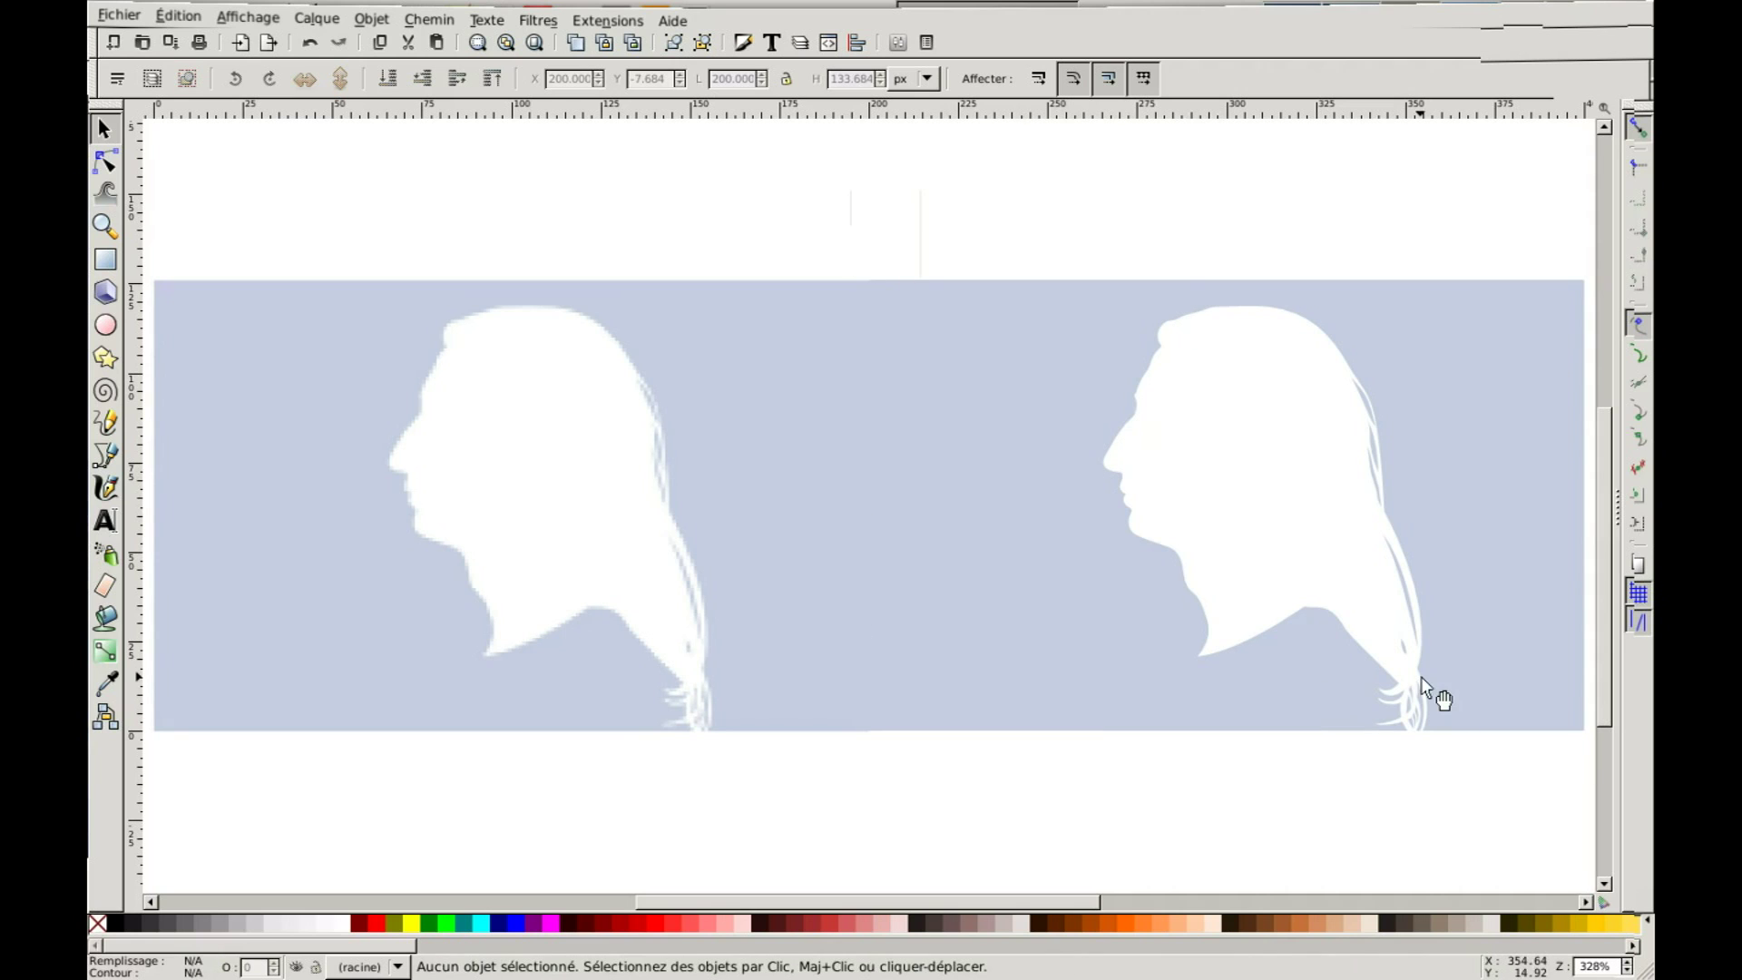
left_click_drag(1281, 555, 1307, 603)
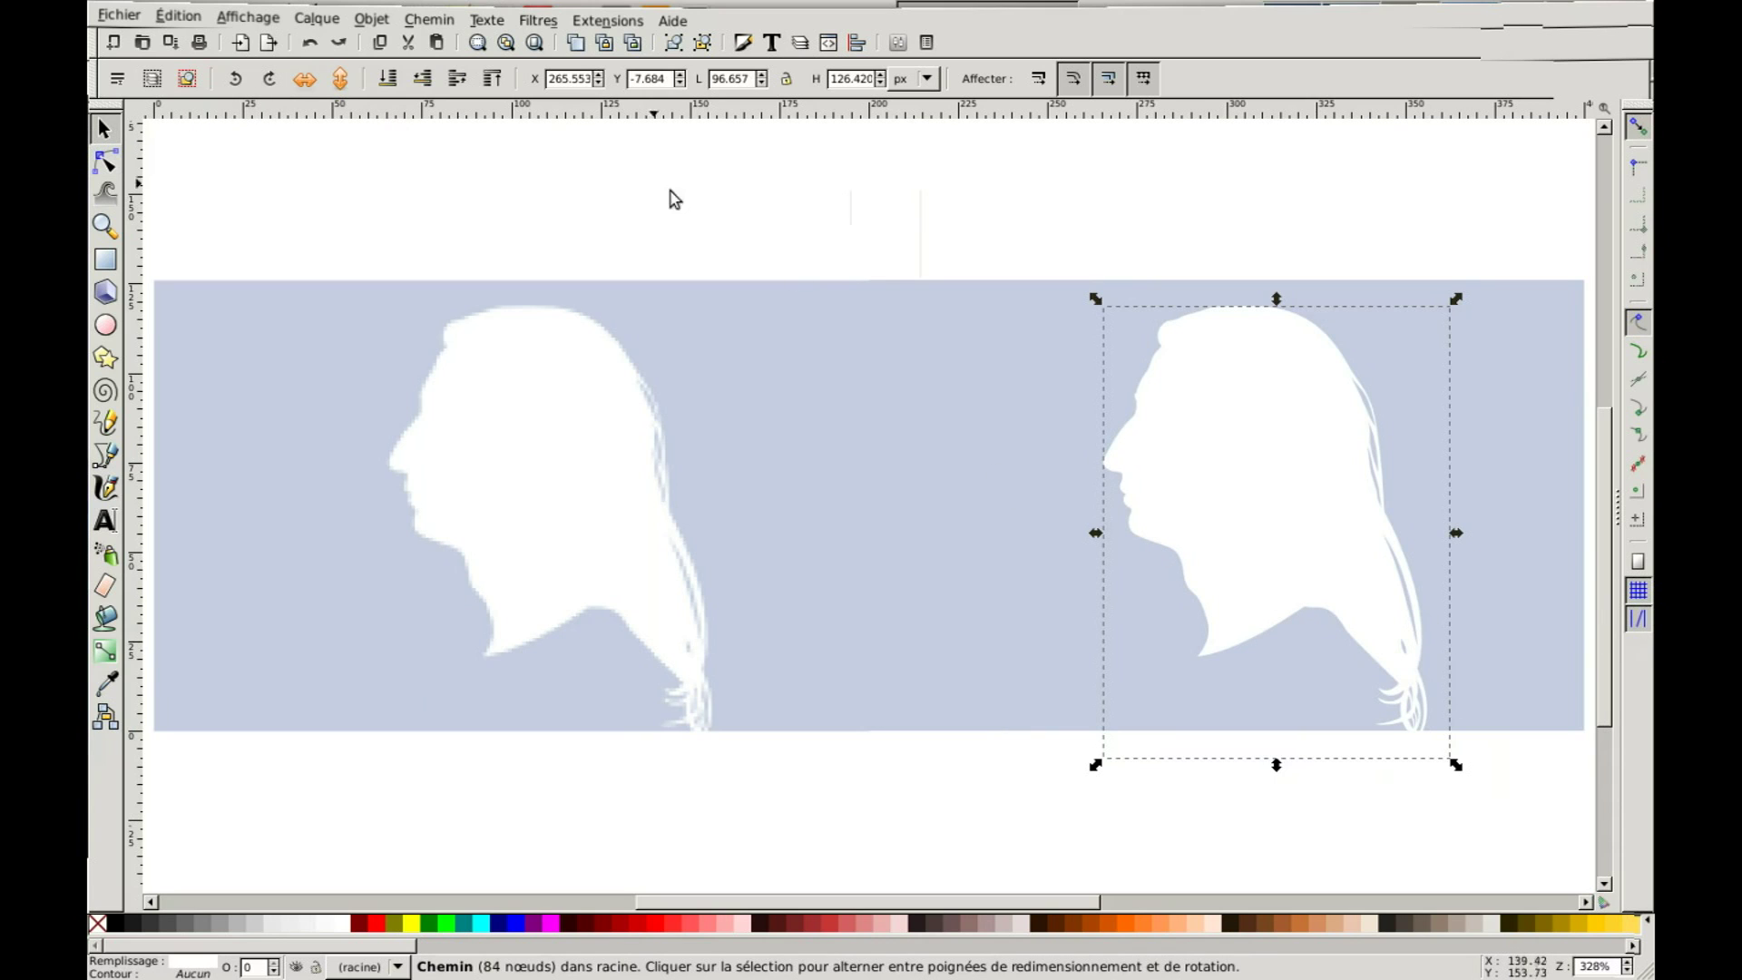
Move the vector silhouette up past the background rectangle's upper edge and undo the move
left_click_drag(1179, 467, 1135, 342)
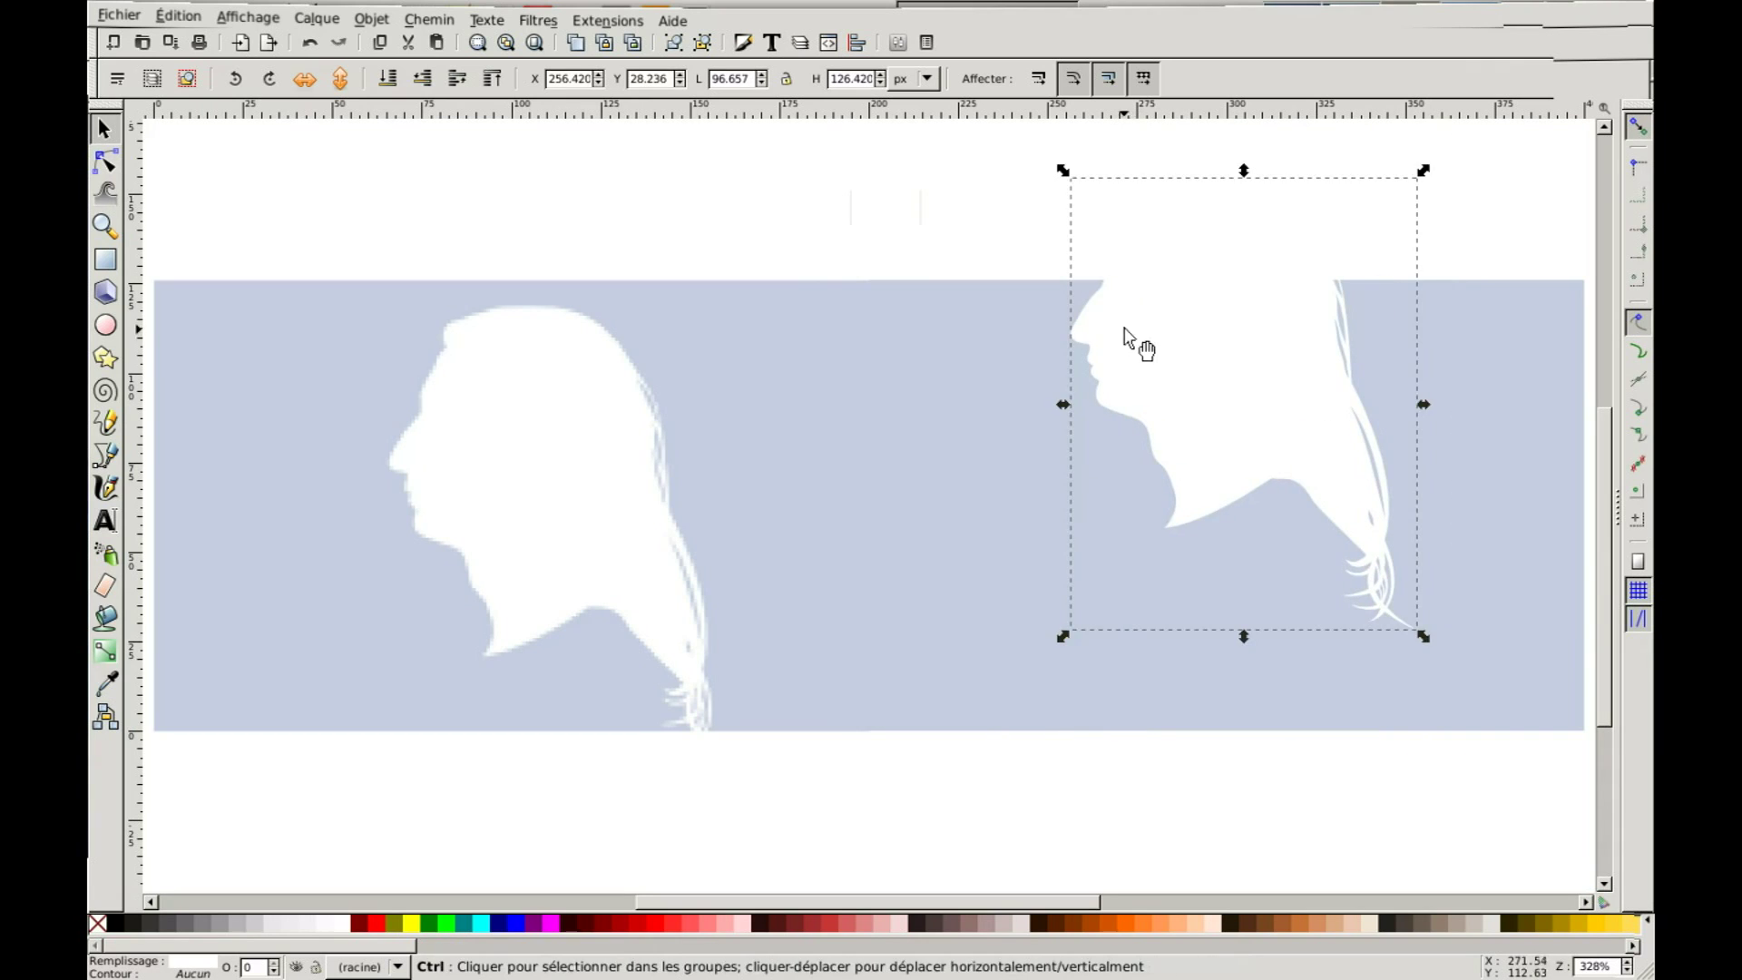
key("ctrl+z")
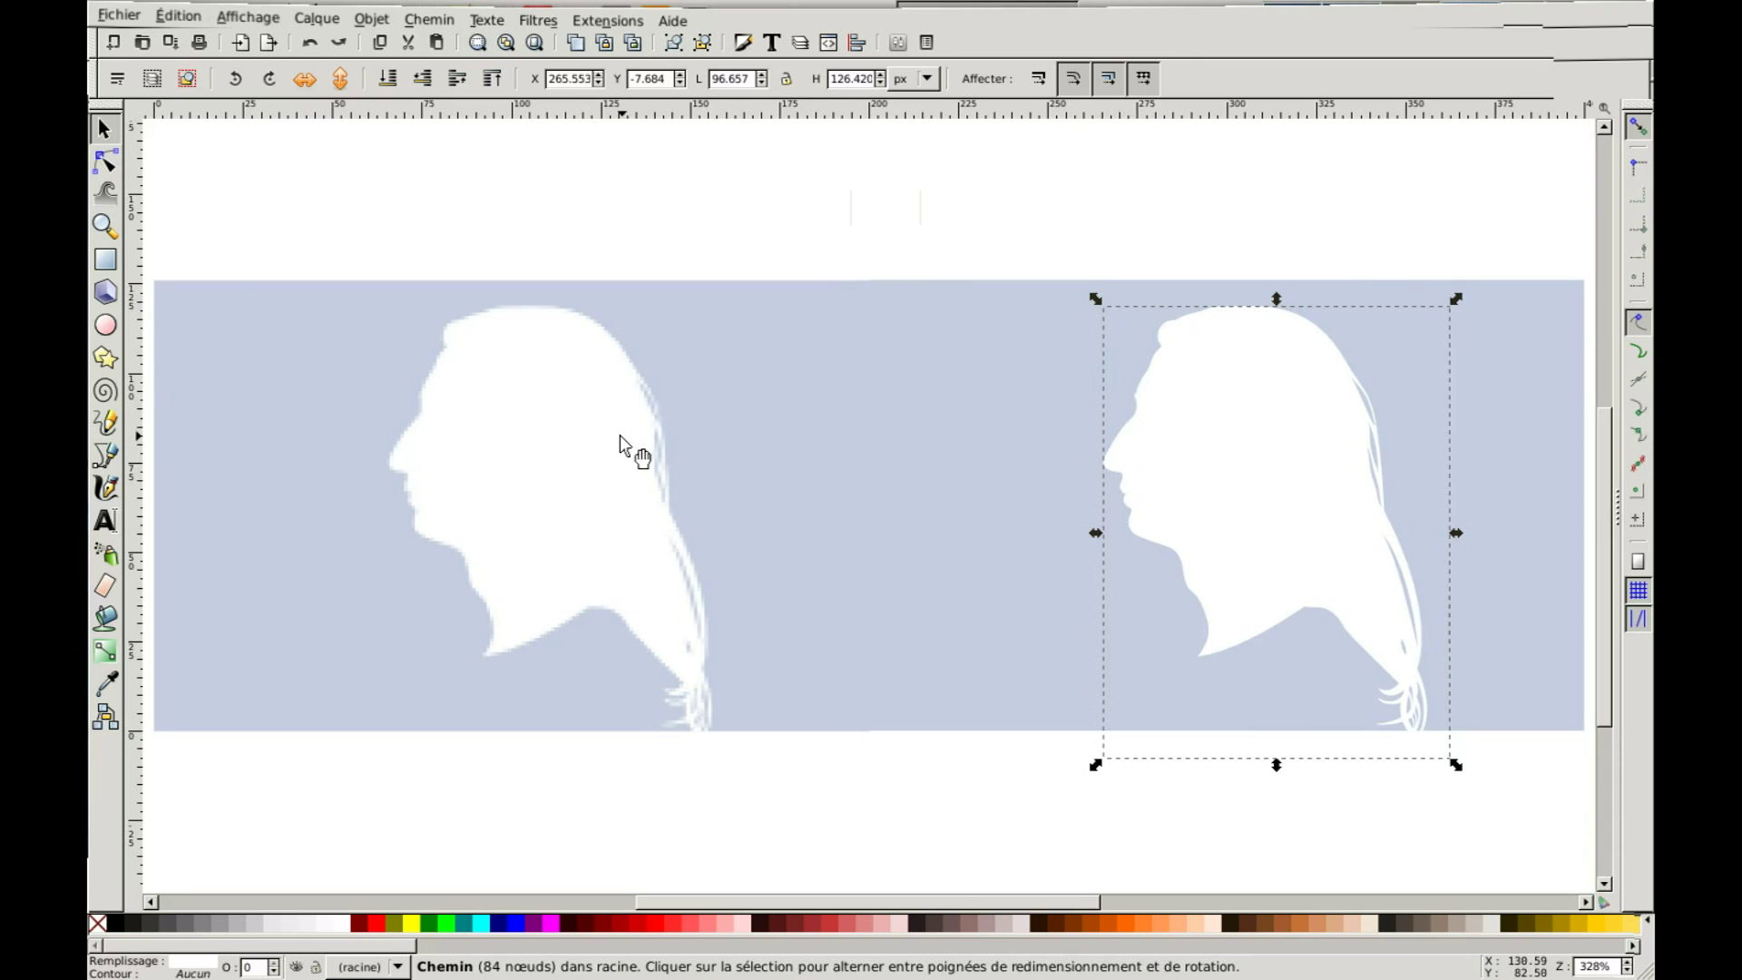
Open the vector silhouette path for node editing and show the nodes around the head up close
scroll(603, 466, "right", 8)
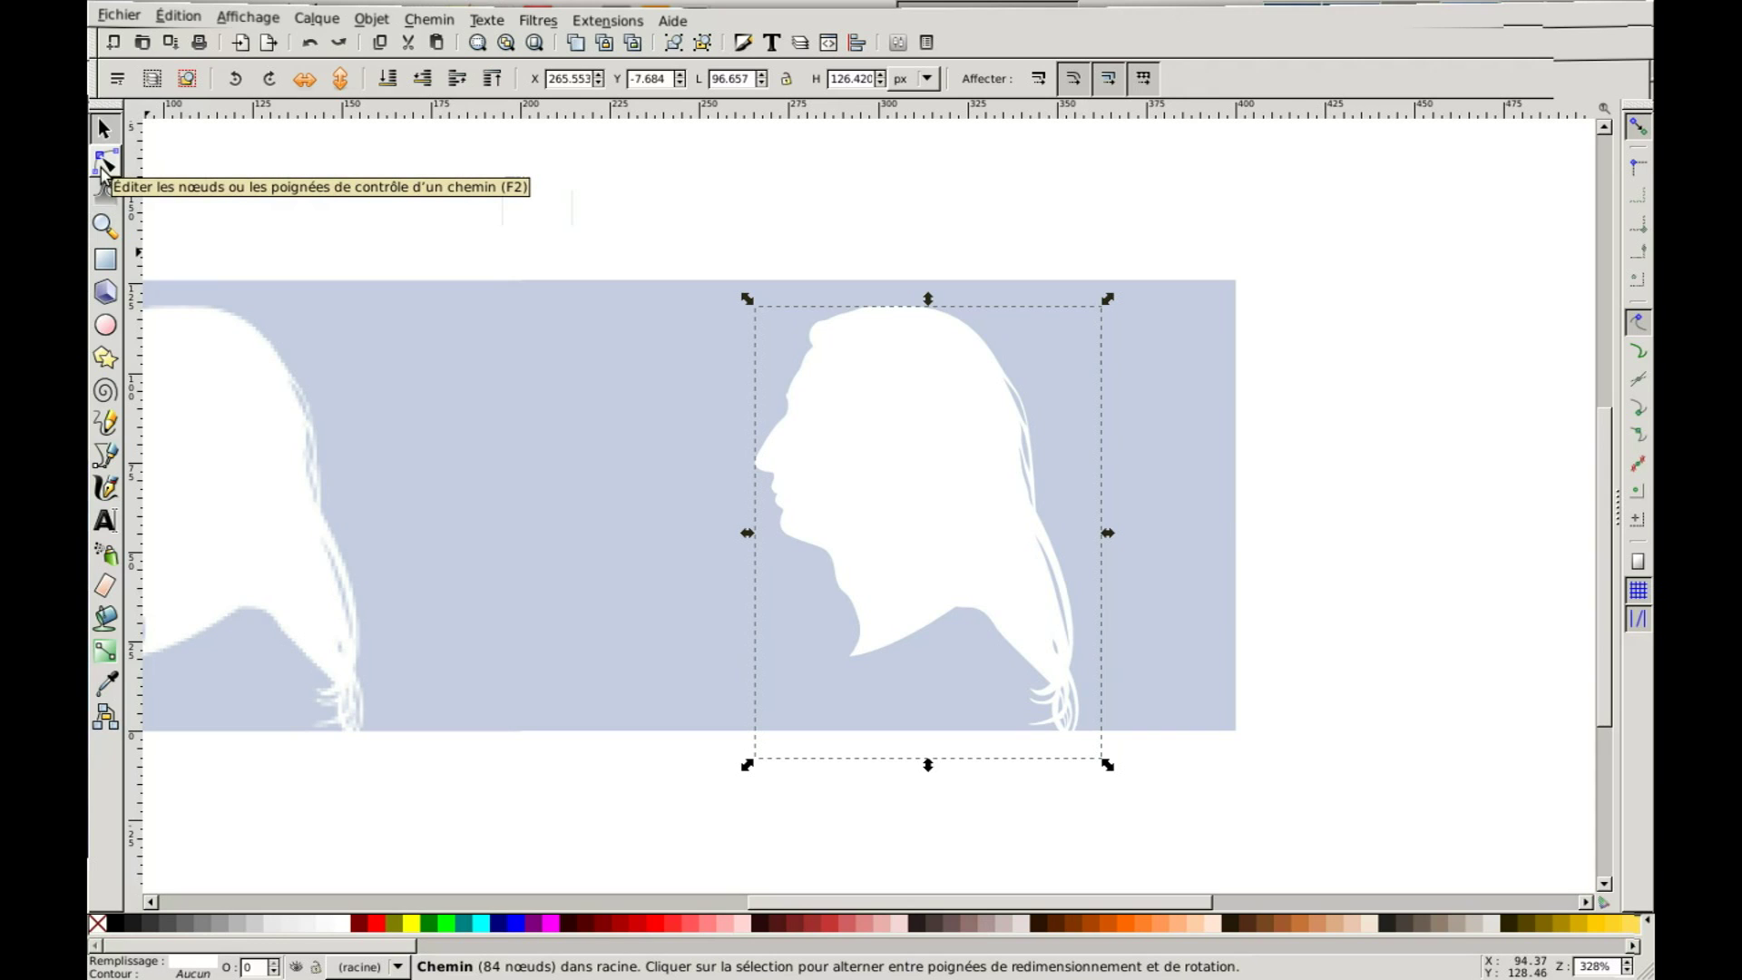
left_click(105, 162)
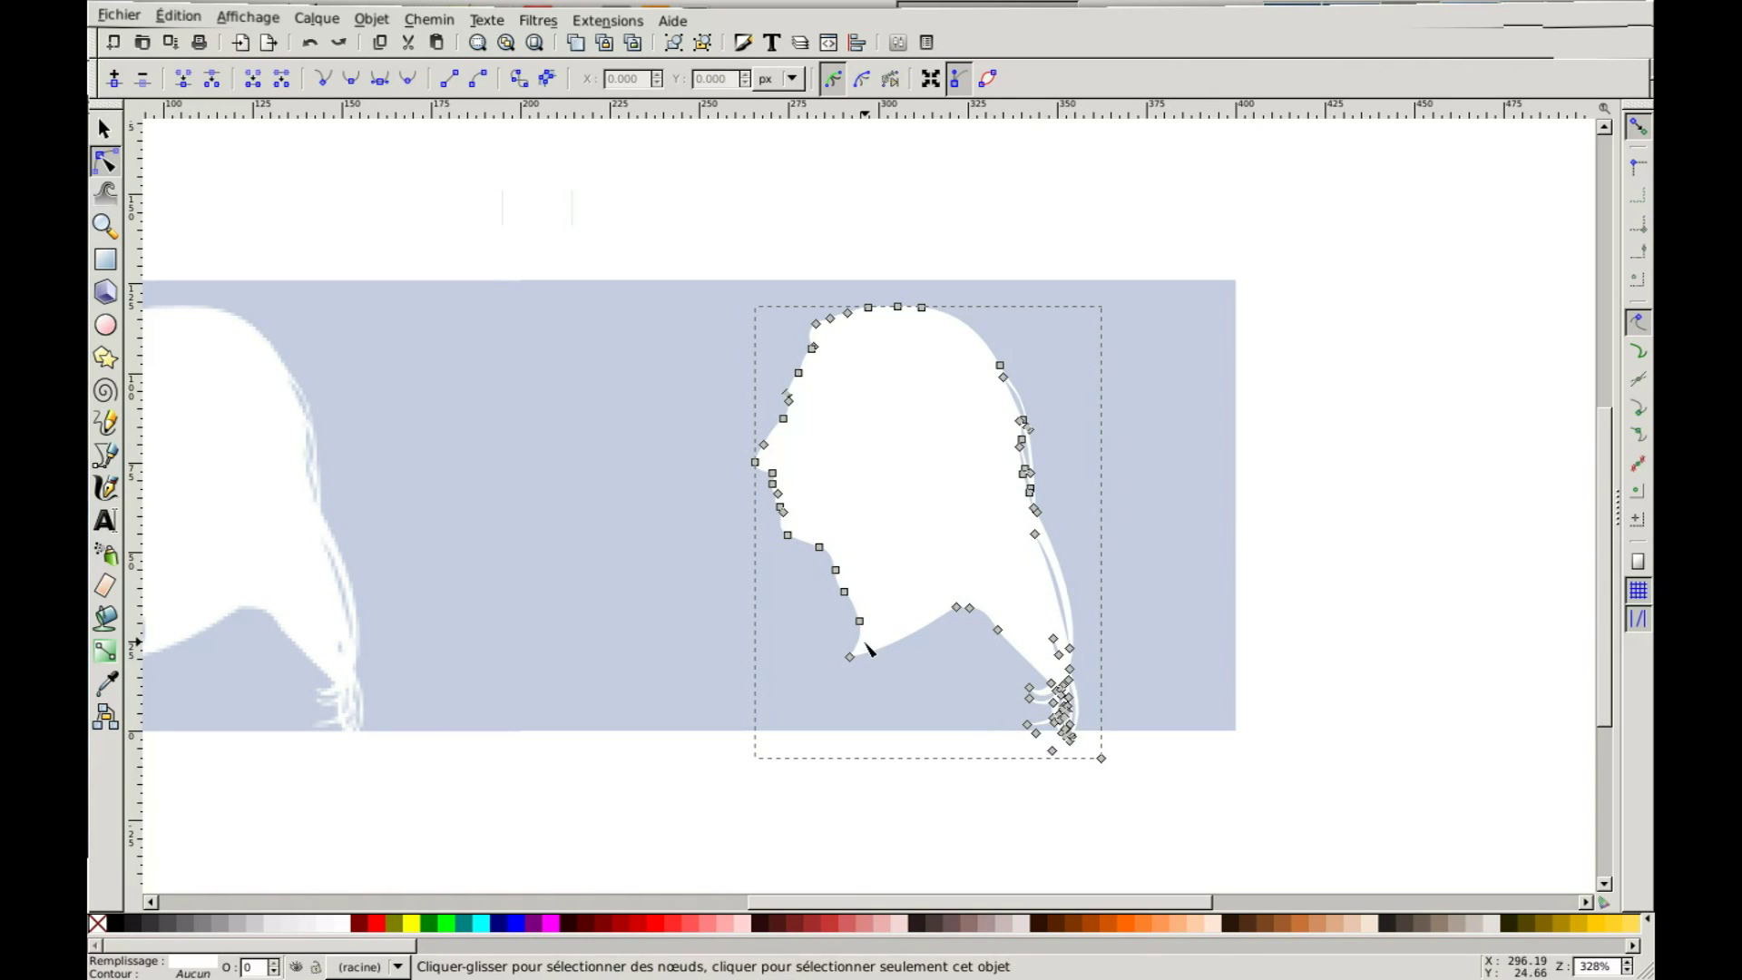
key("plus")
key("plus")
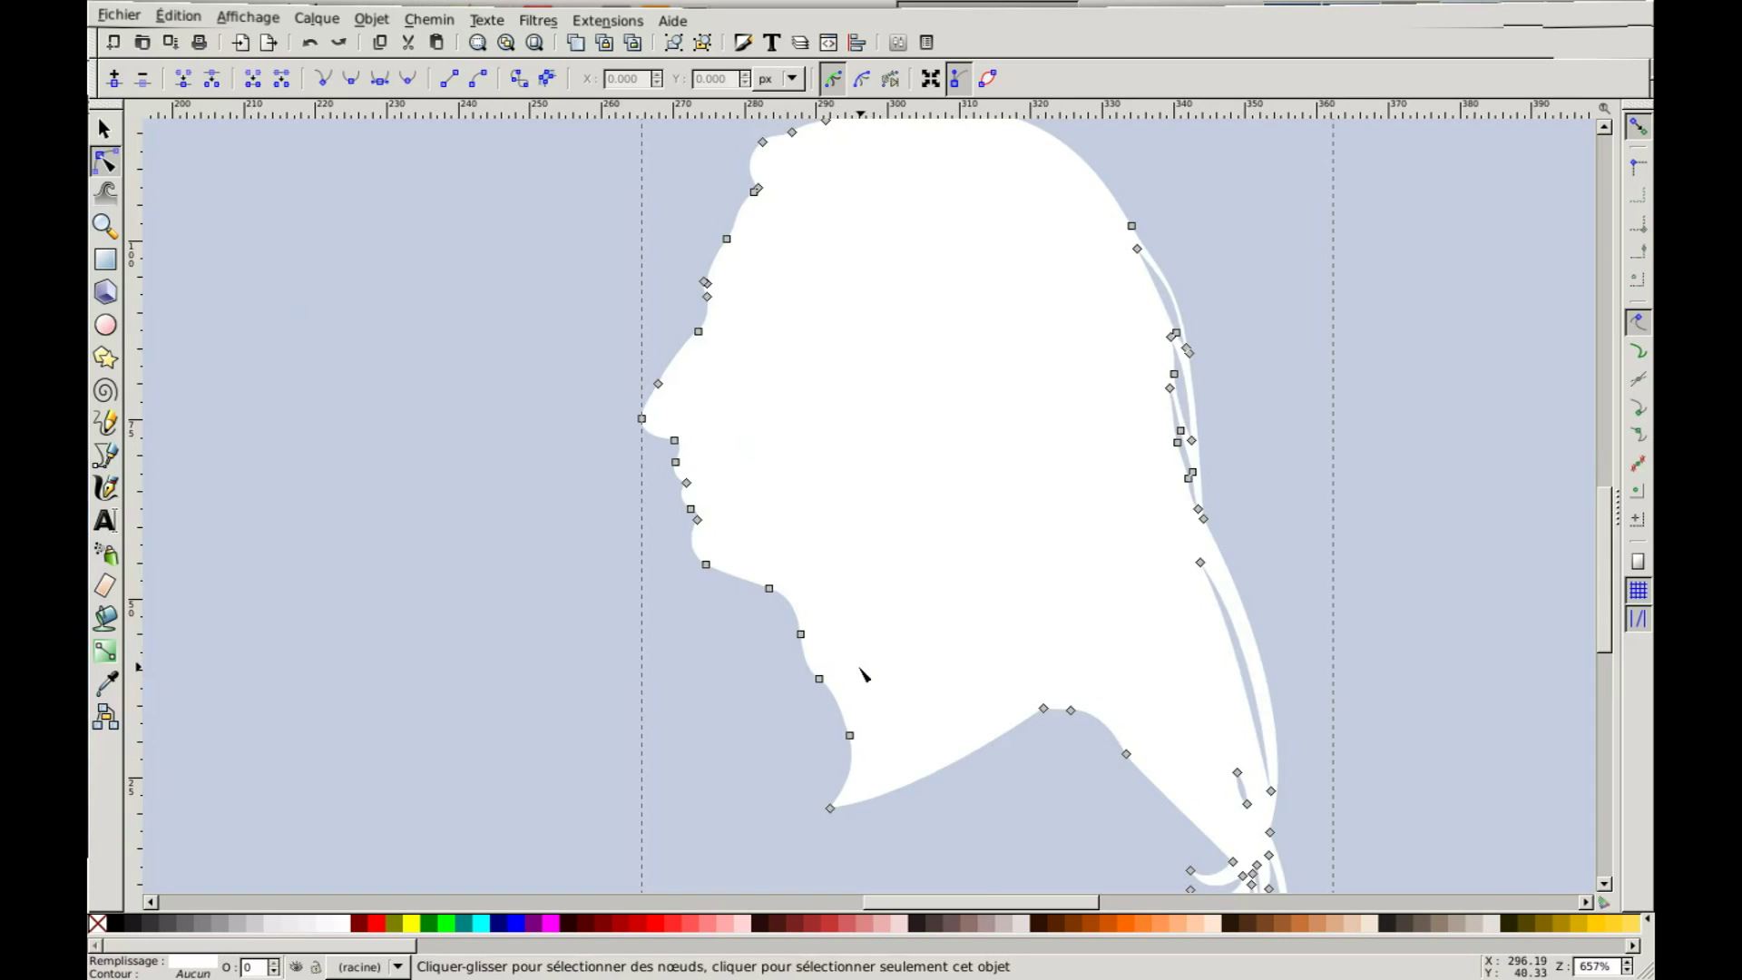
scroll(853, 676, "up", 2)
key("plus")
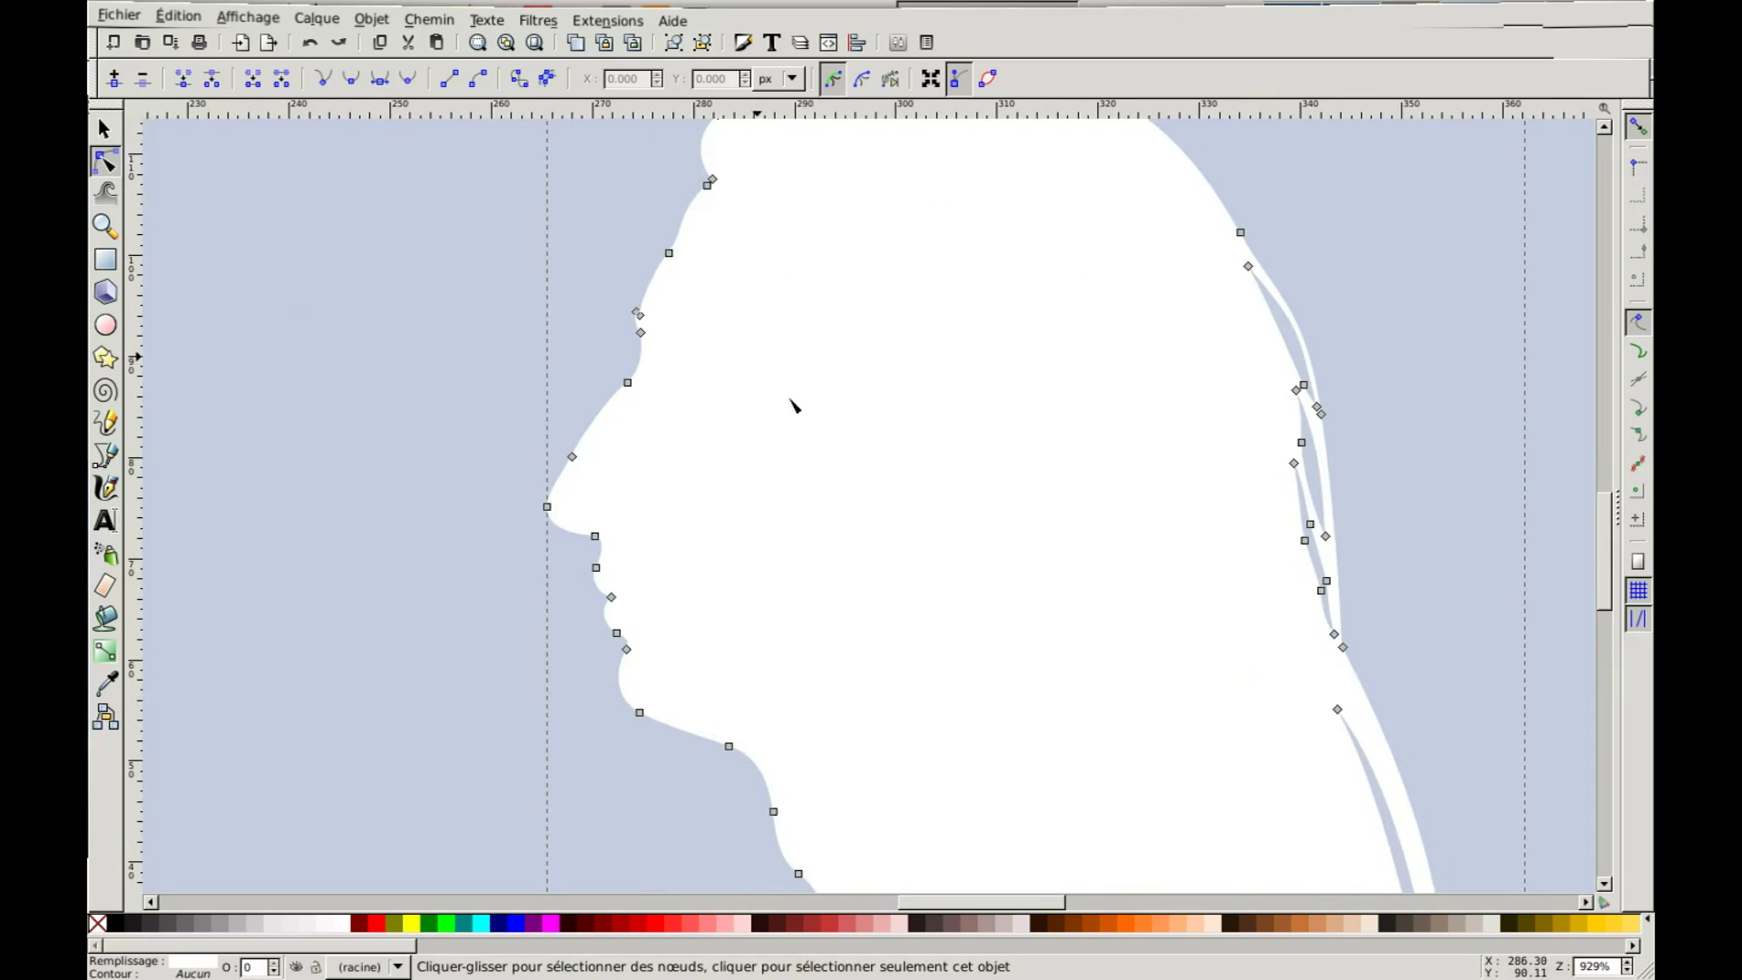
scroll(775, 440, "up", 6)
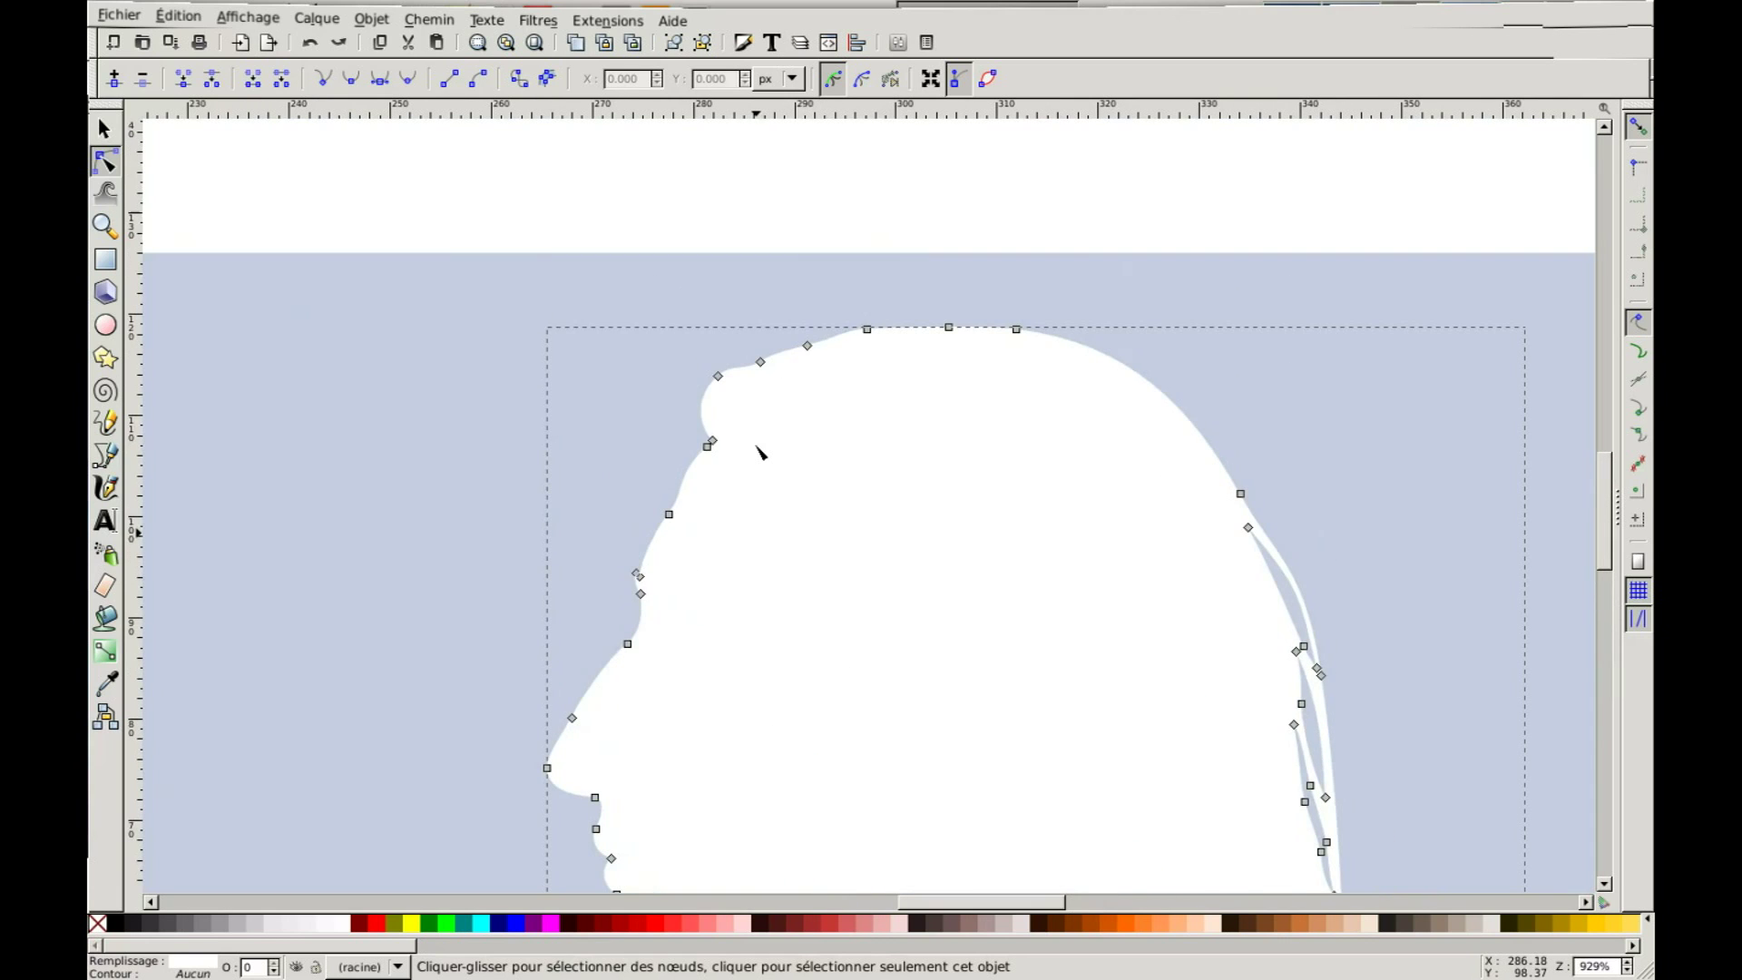
Select nodes along the top of the head in turn, try bending the outline segment behind them inward, and undo the bend
left_click(809, 345)
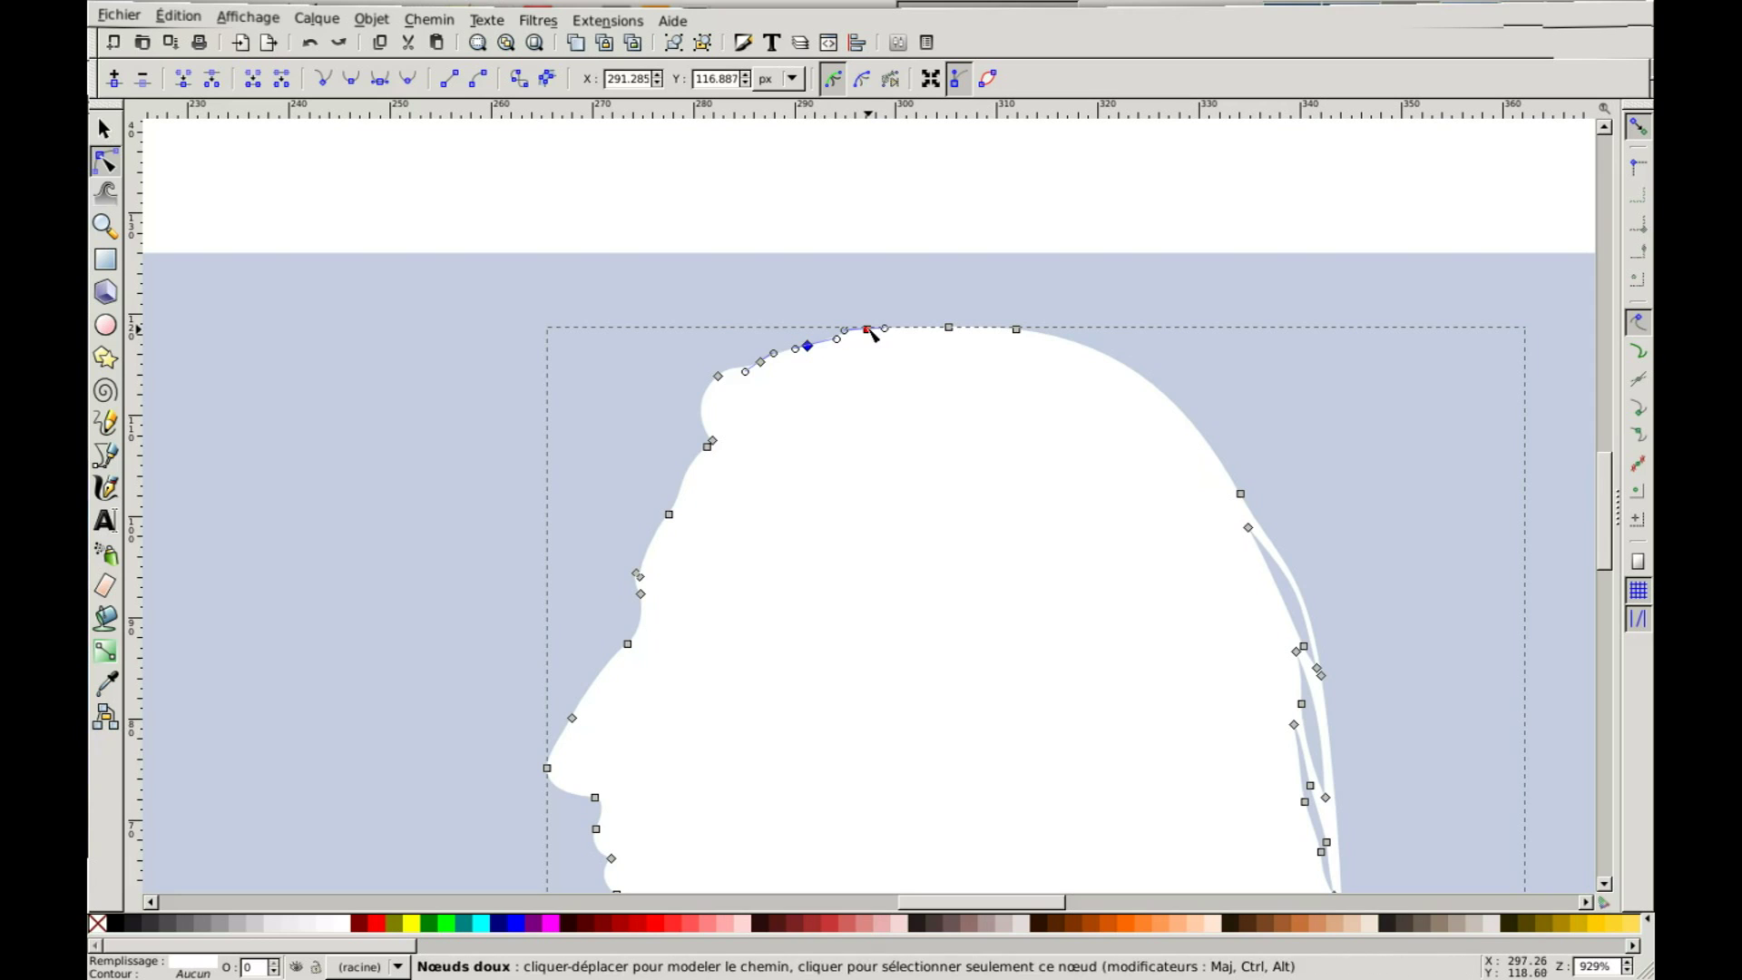
left_click(950, 328)
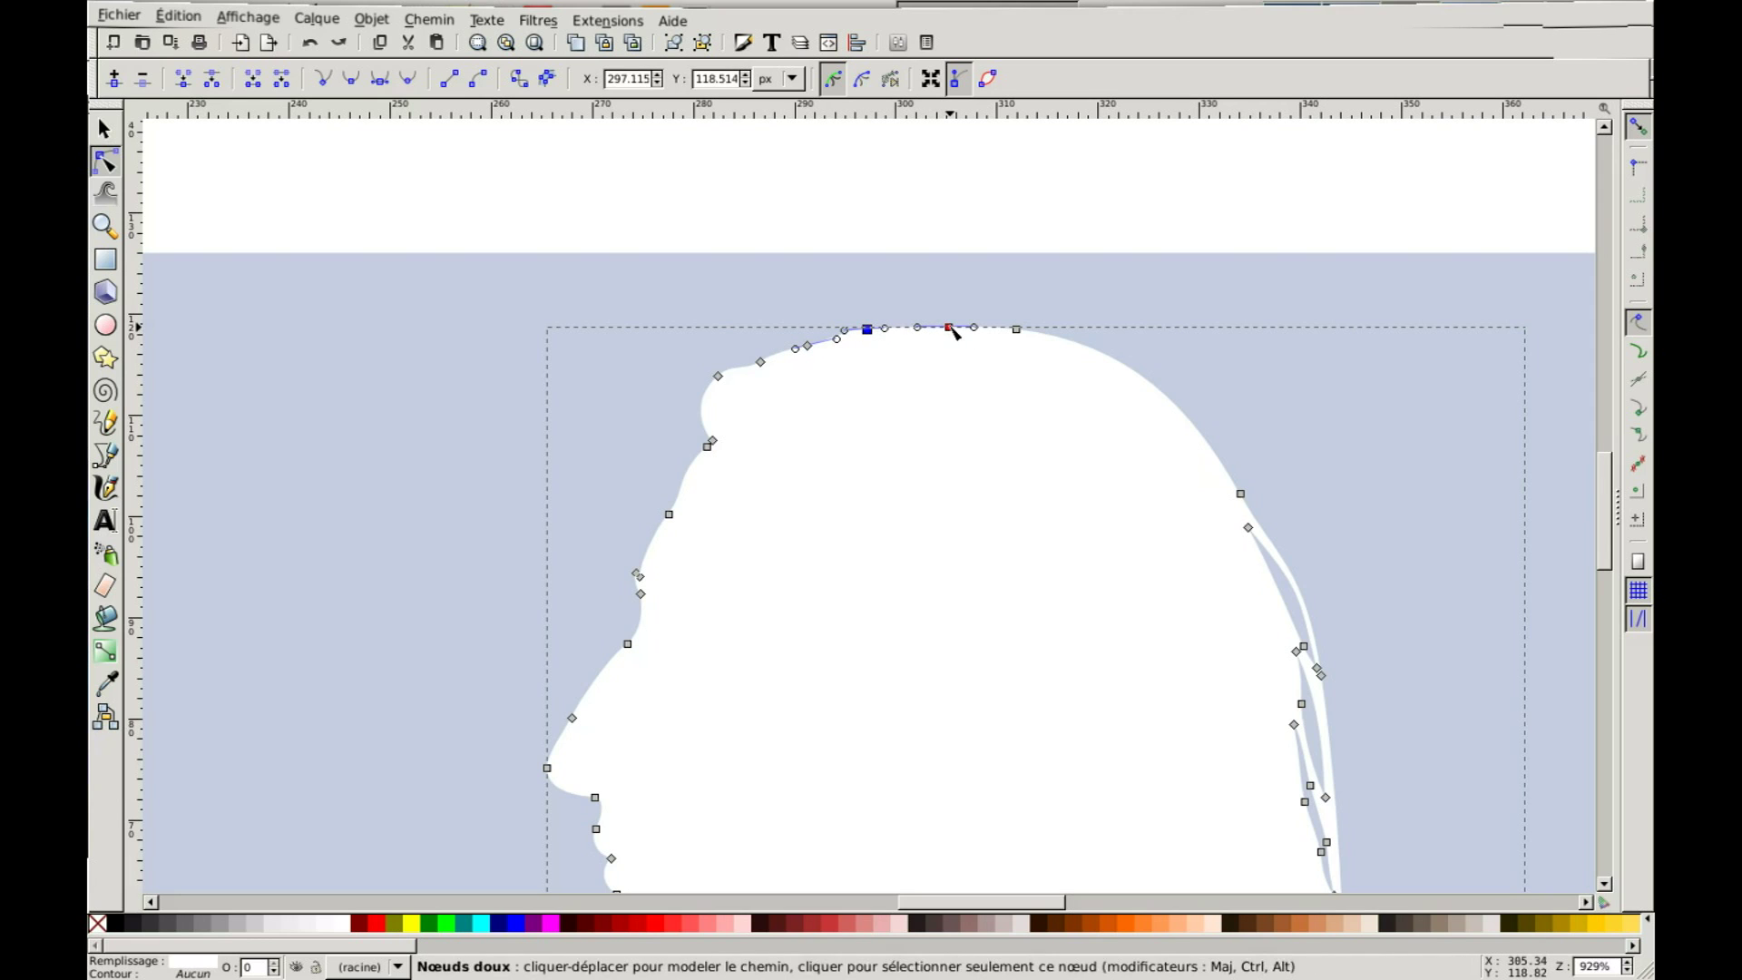
left_click(1018, 330)
left_click_drag(1183, 404, 1174, 576)
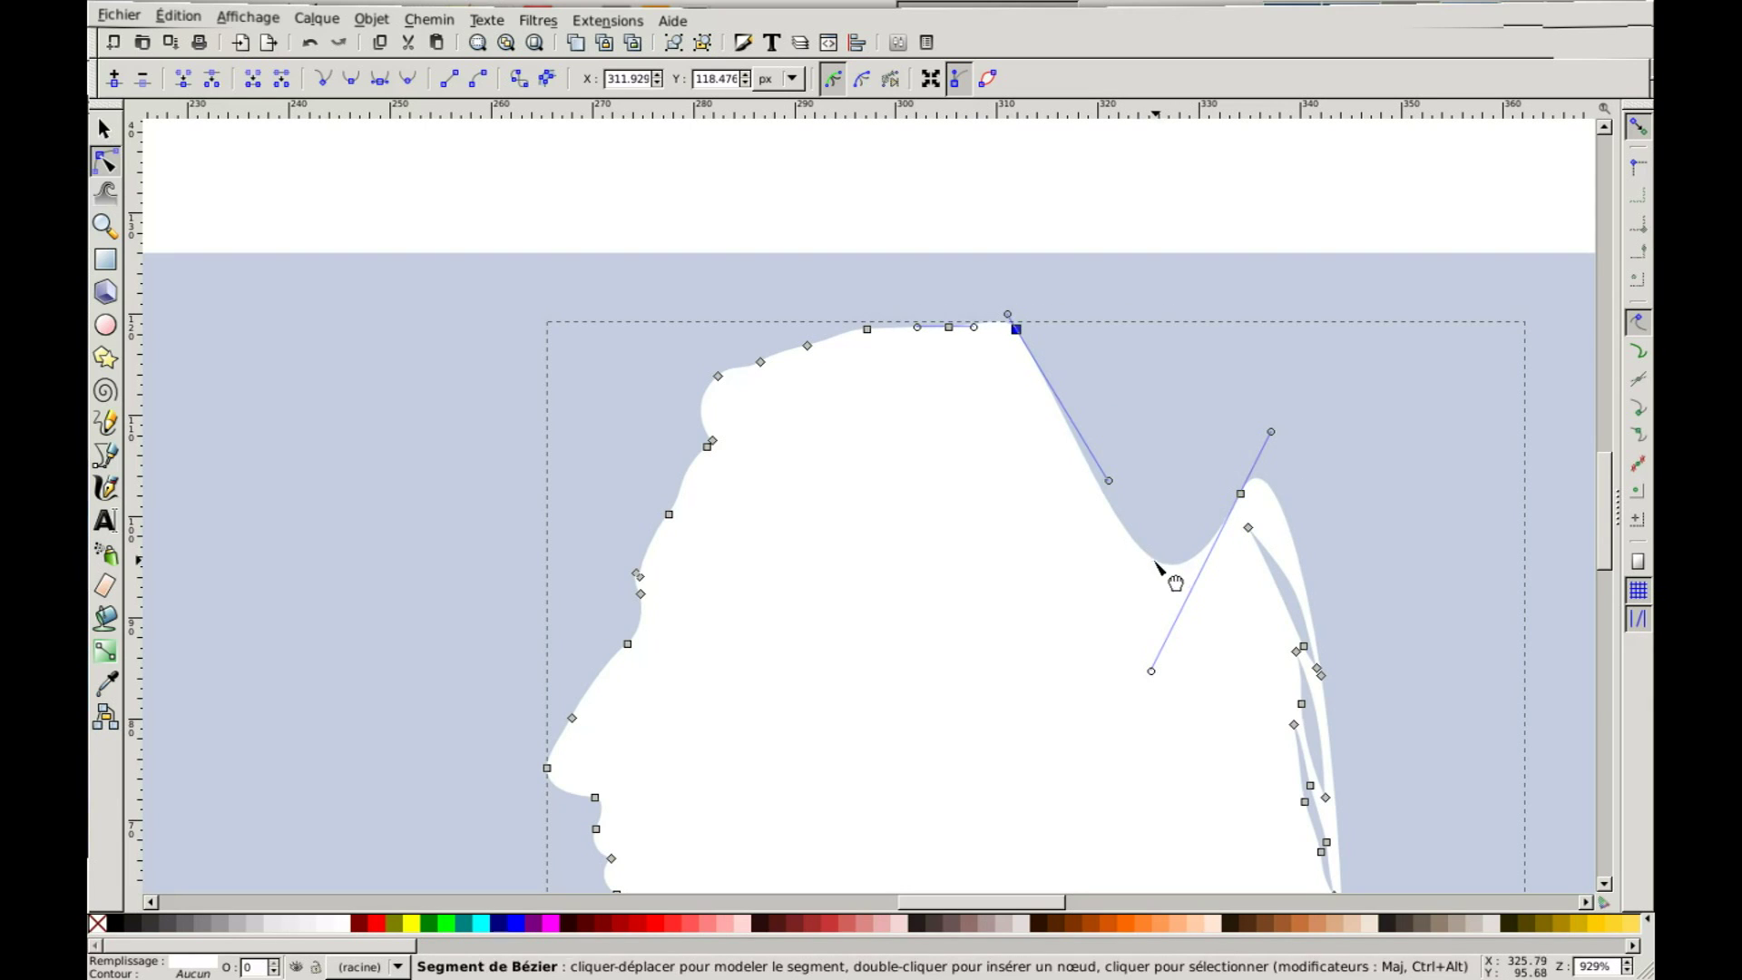
key("ctrl+z")
Examine the placement of the path nodes along the silhouette's face, neck and hair, finishing with the whole silhouette in view
scroll(1155, 576, "down", 5)
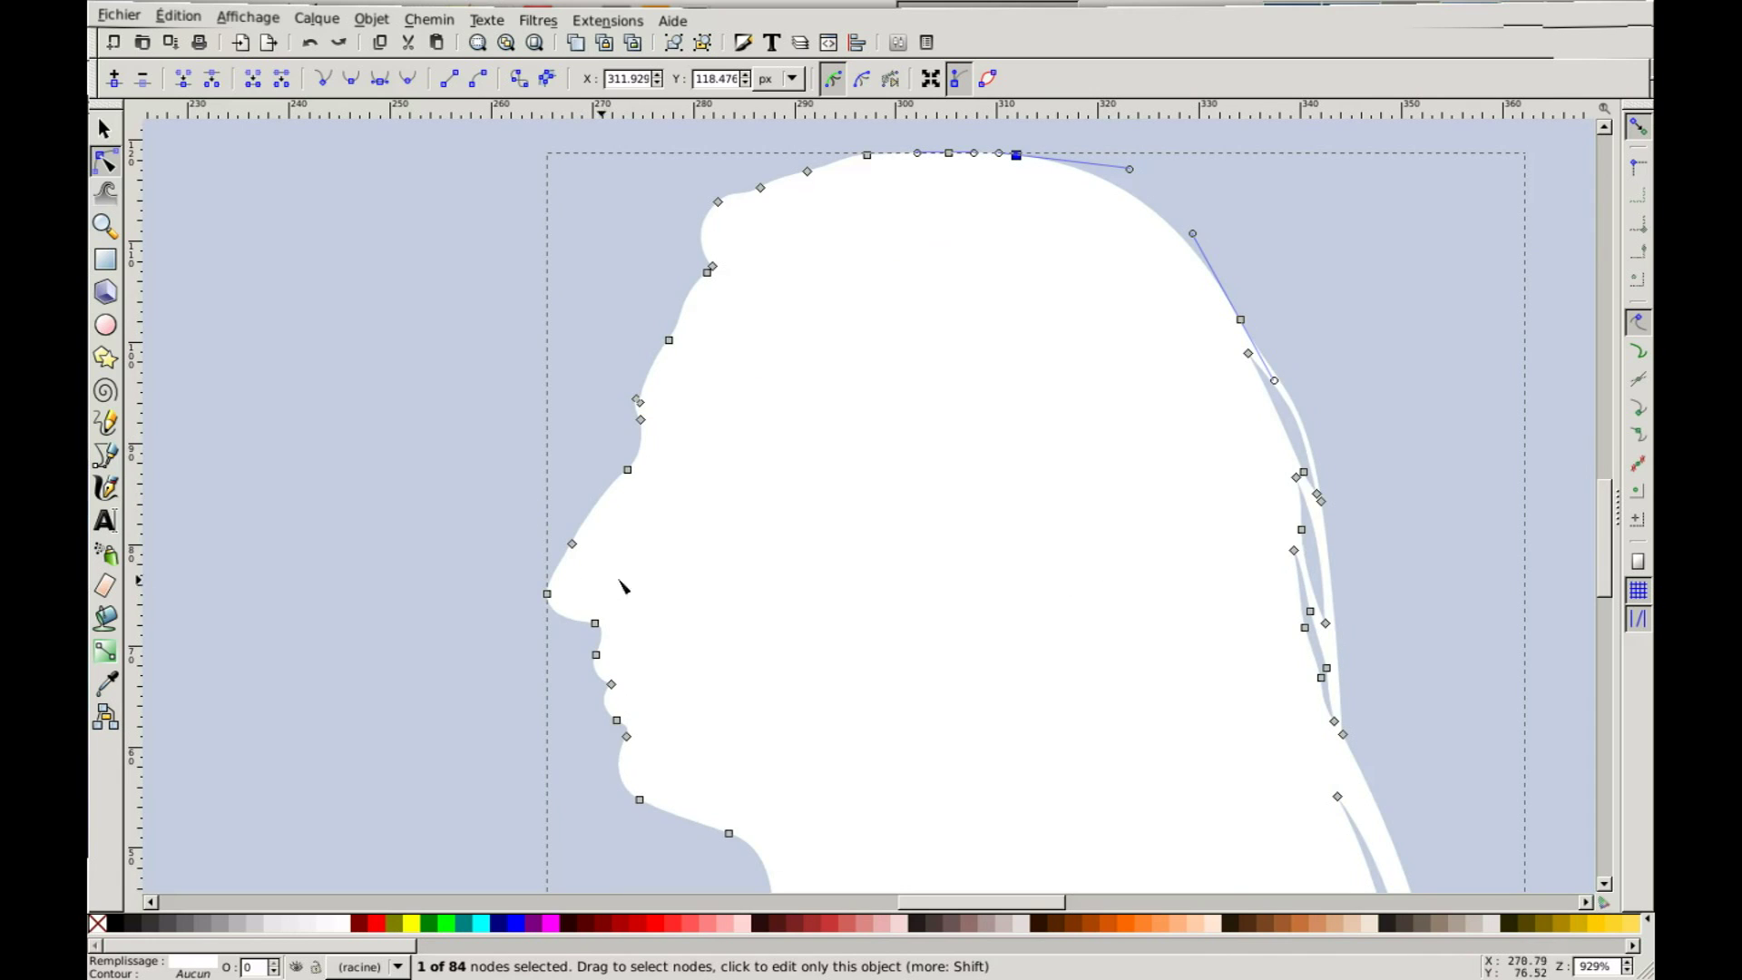
scroll(845, 537, "down", 7)
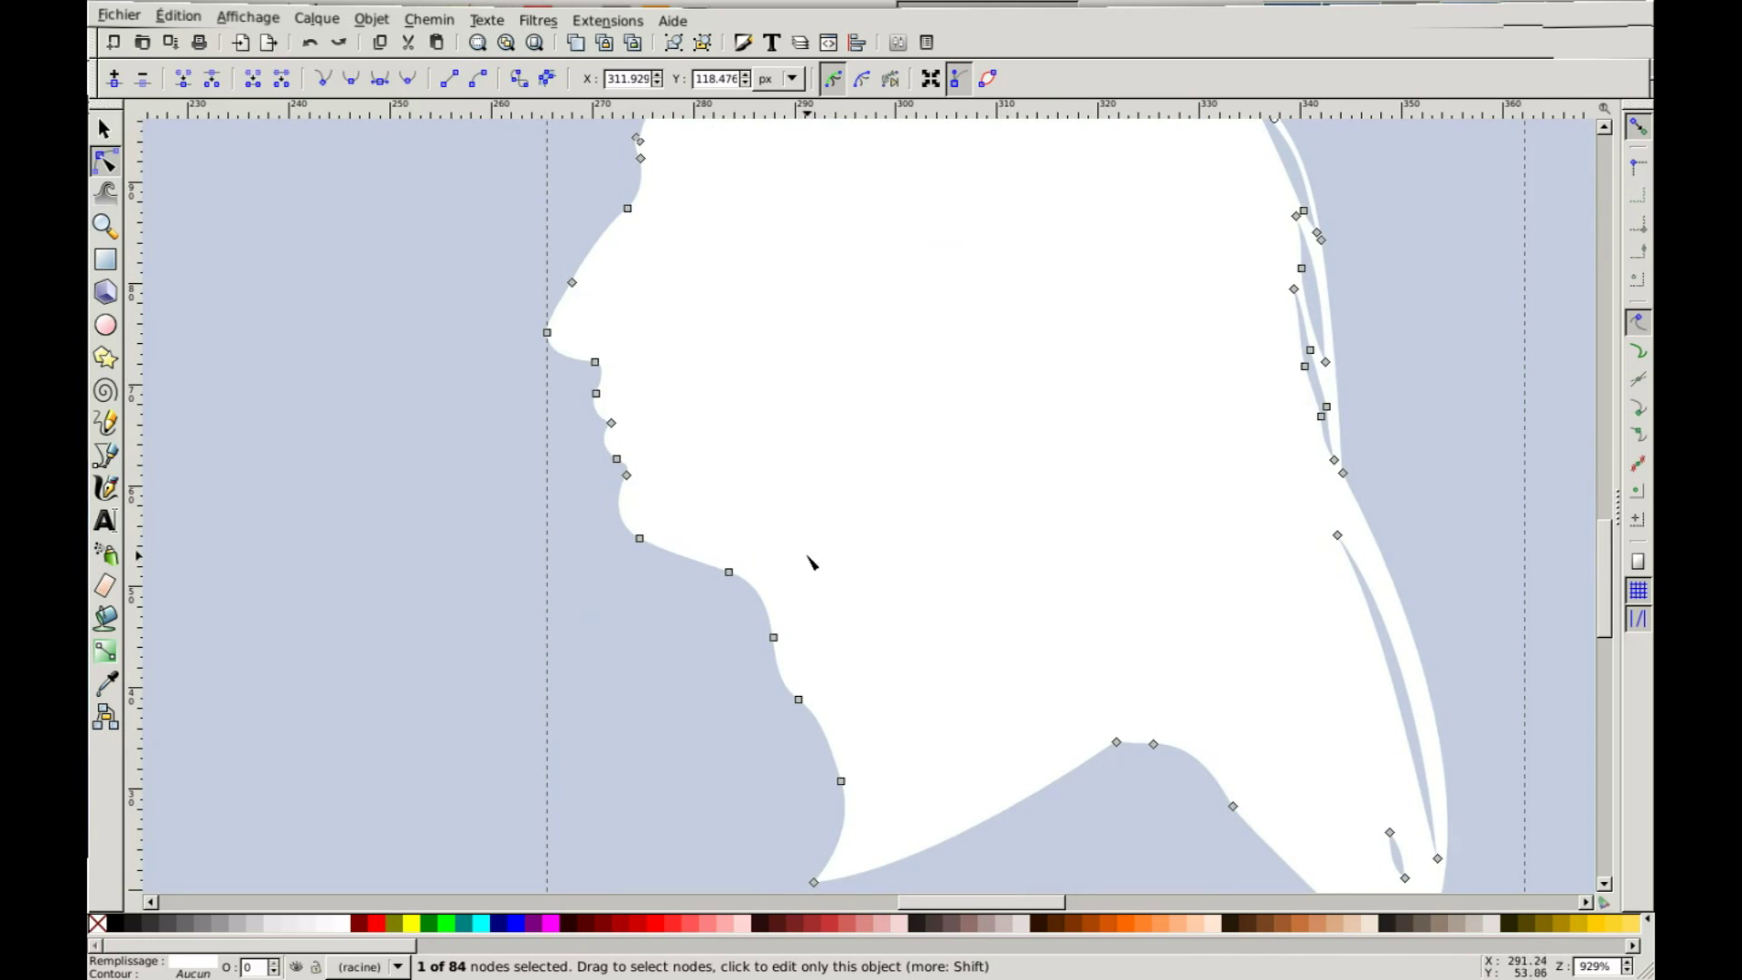
scroll(799, 568, "down", 2)
scroll(724, 579, "up", 2)
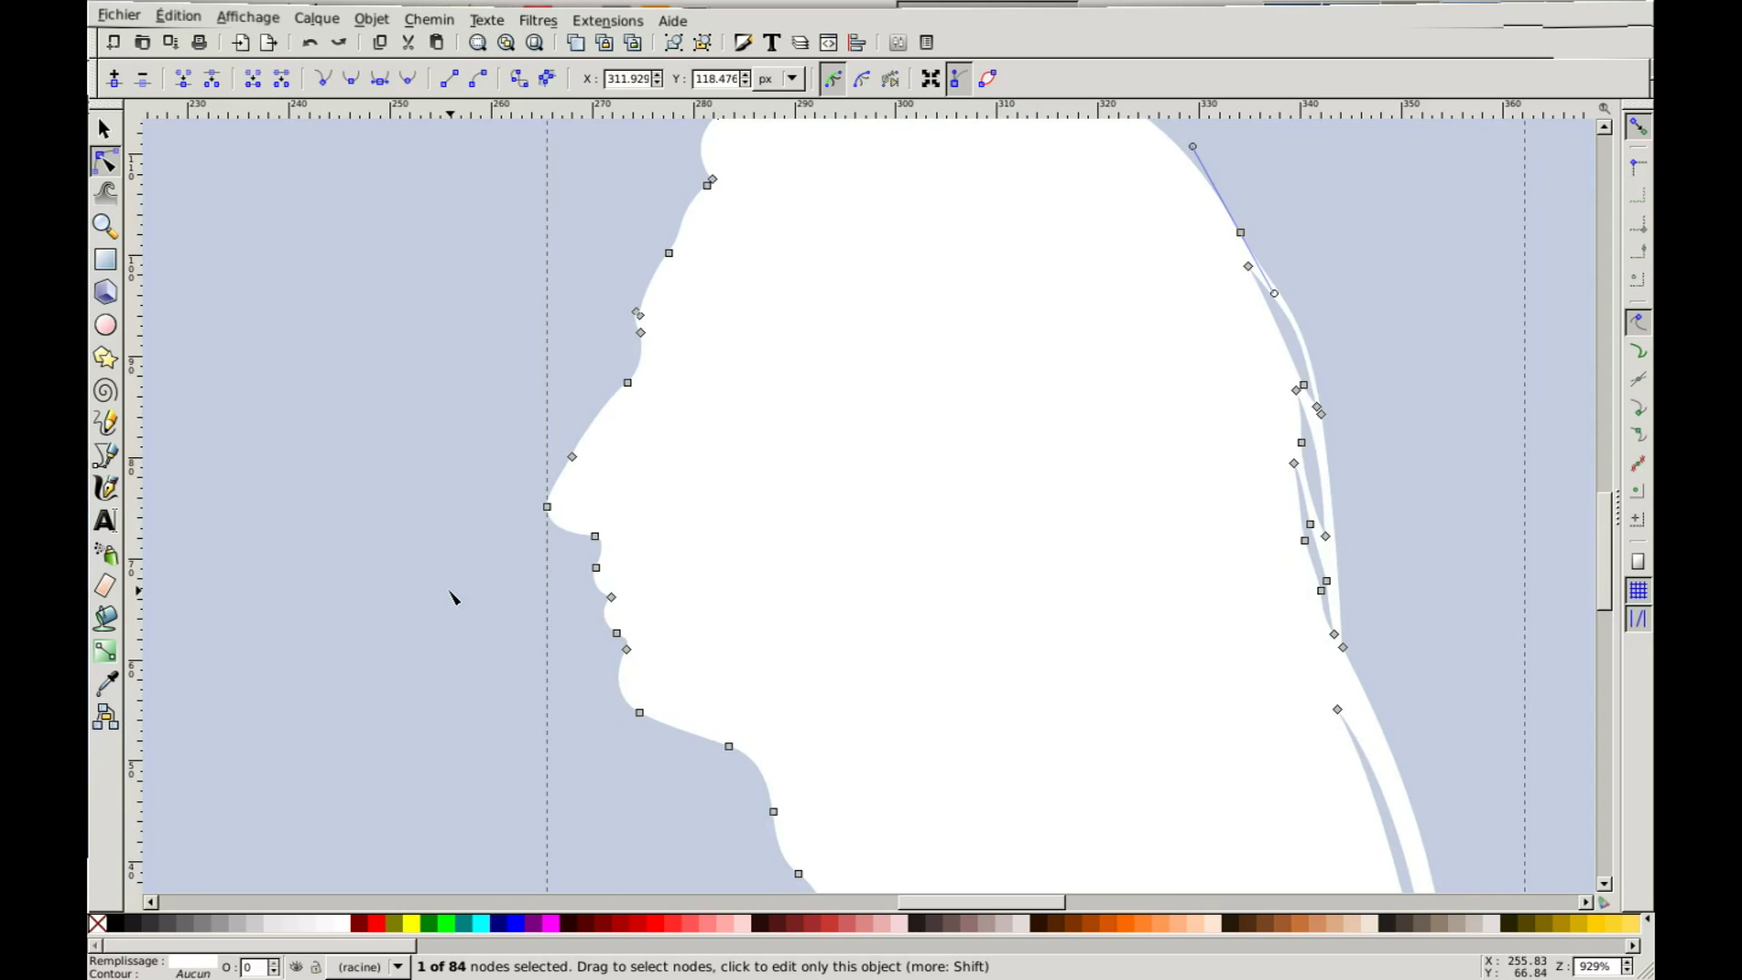
key("minus")
key("minus")
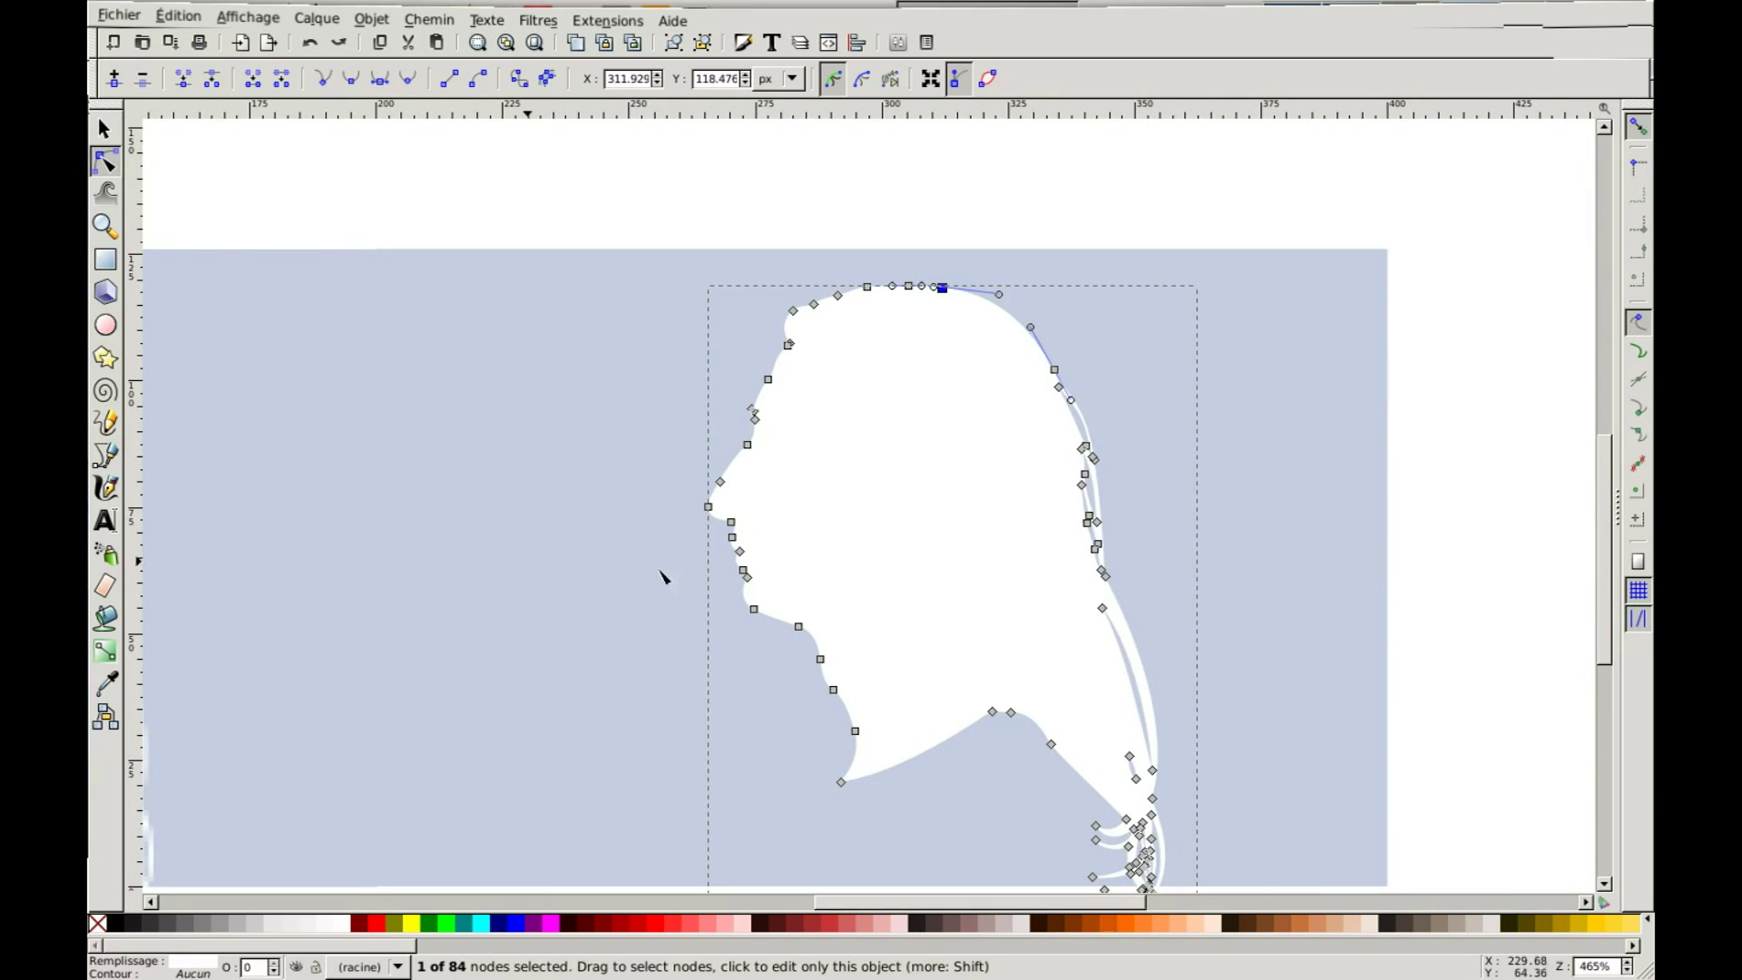
key("minus")
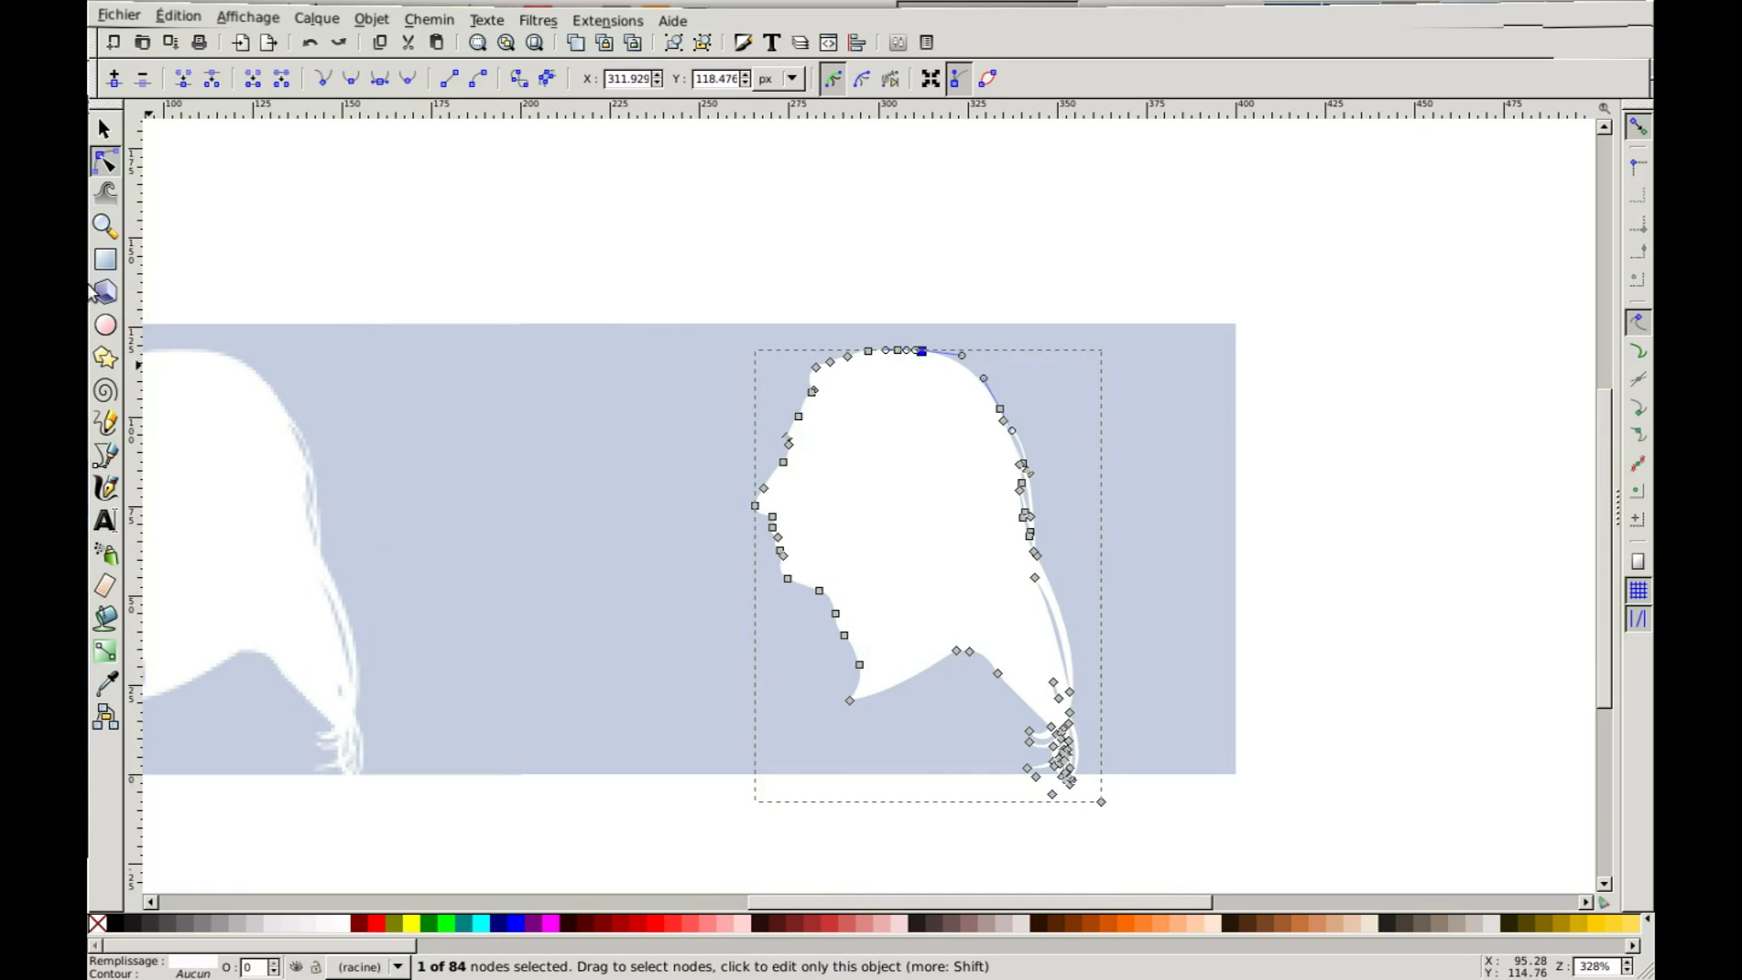
Draw a trial rectangle of about 60 by 51 px in the empty area below the silhouettes, and delete it
left_click(105, 260)
scroll(567, 544, "down", 8)
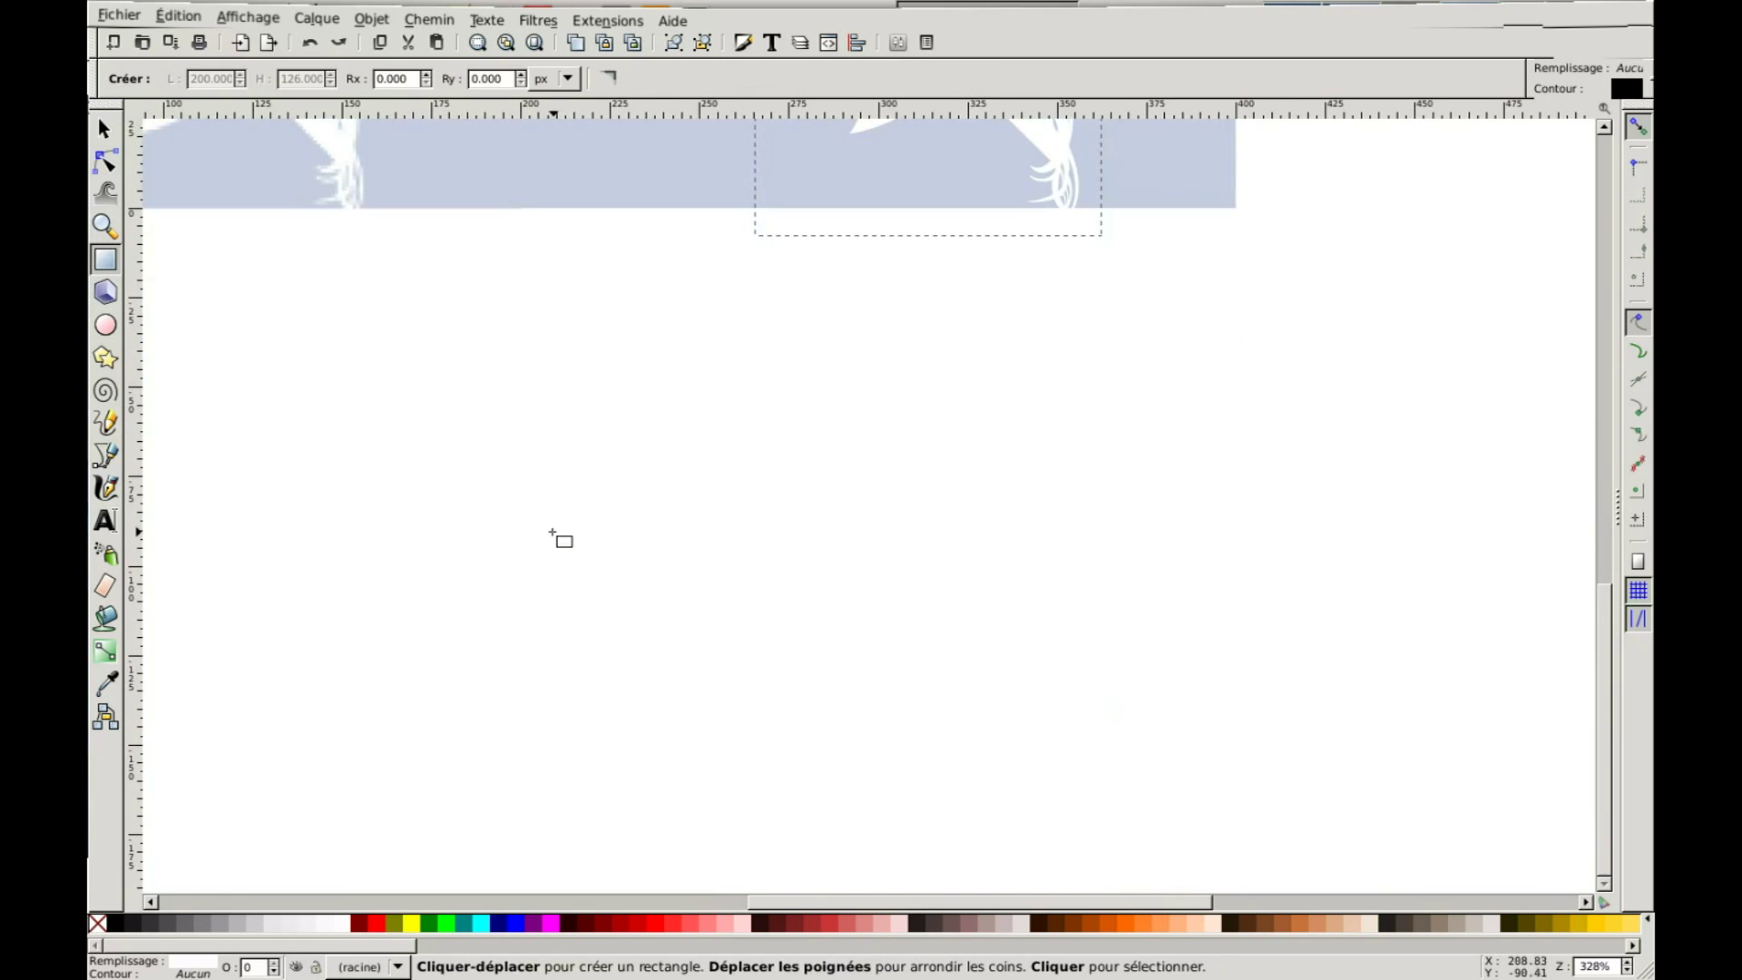
scroll(549, 535, "left", 5)
scroll(393, 381, "down", 2)
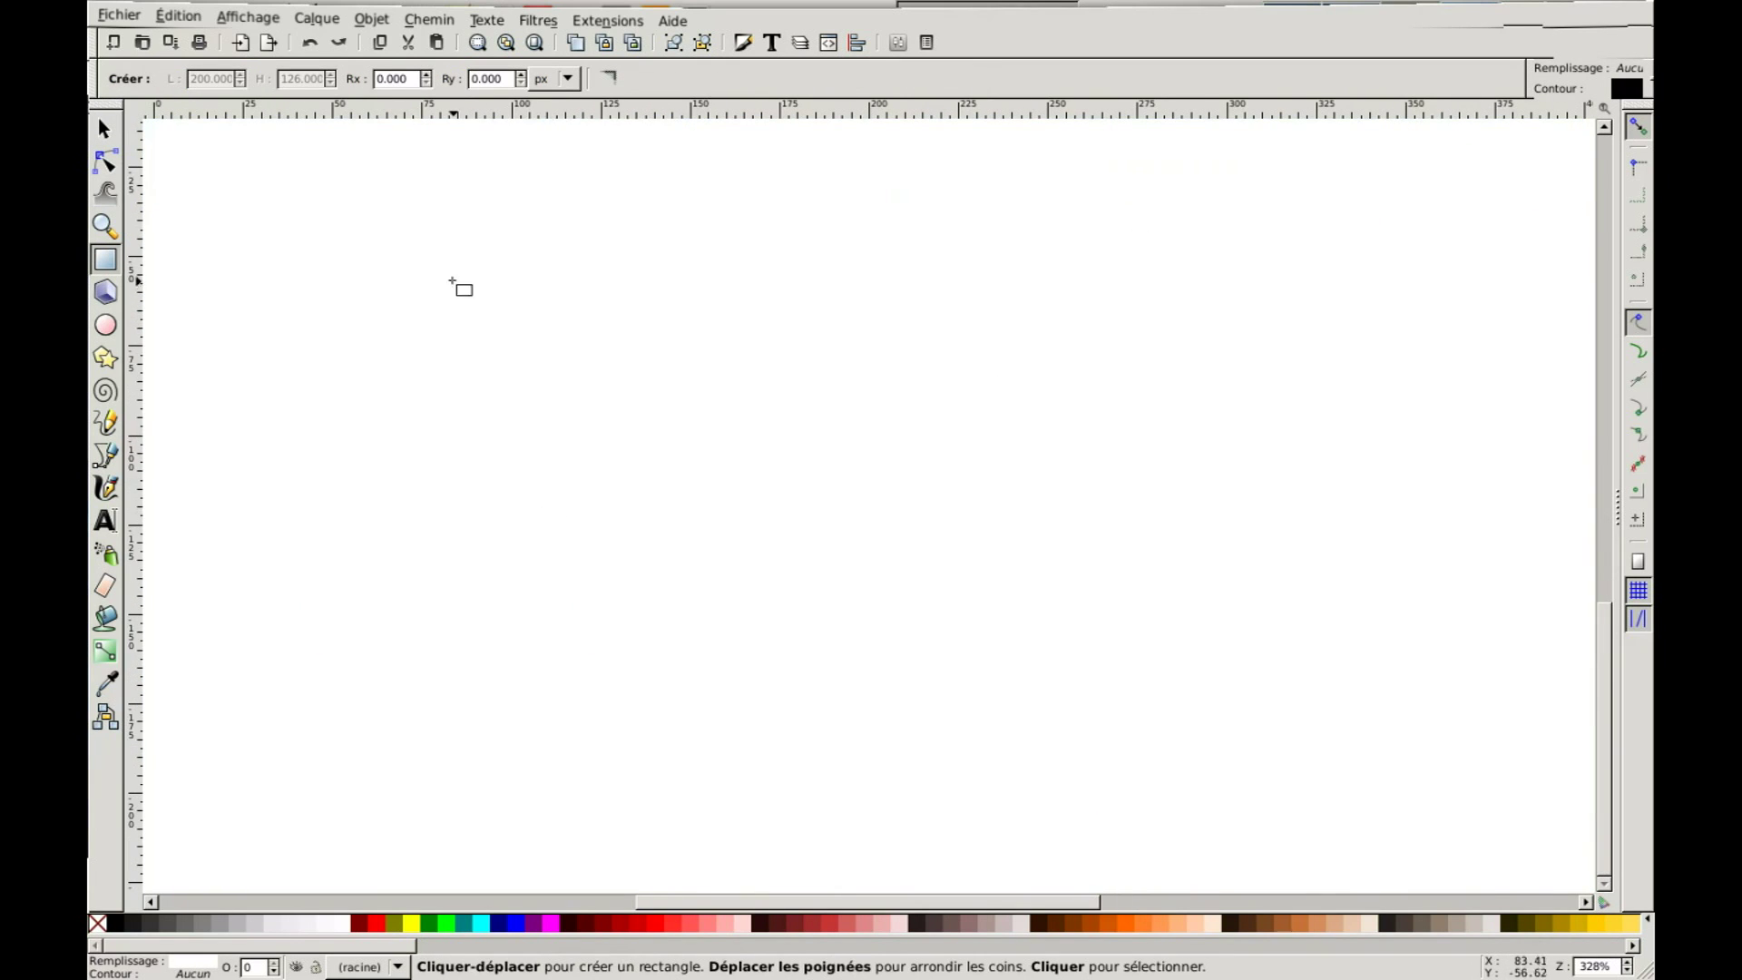
left_click_drag(426, 255, 1077, 595)
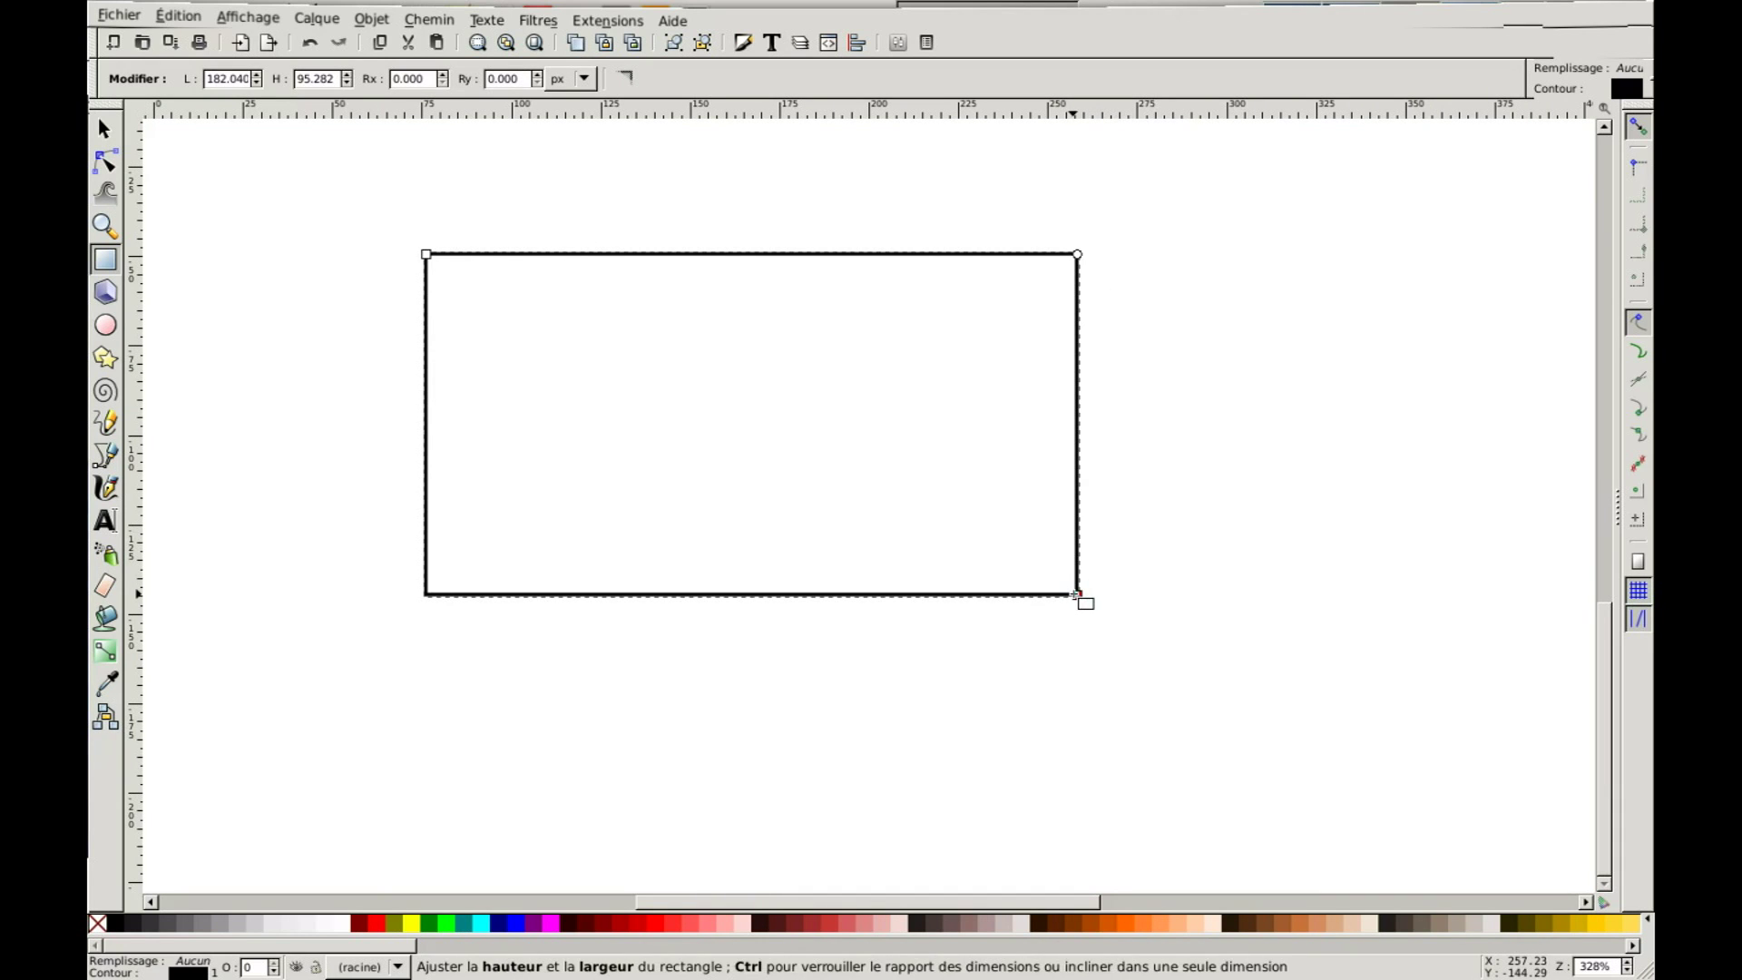
left_click_drag(1077, 595, 641, 432)
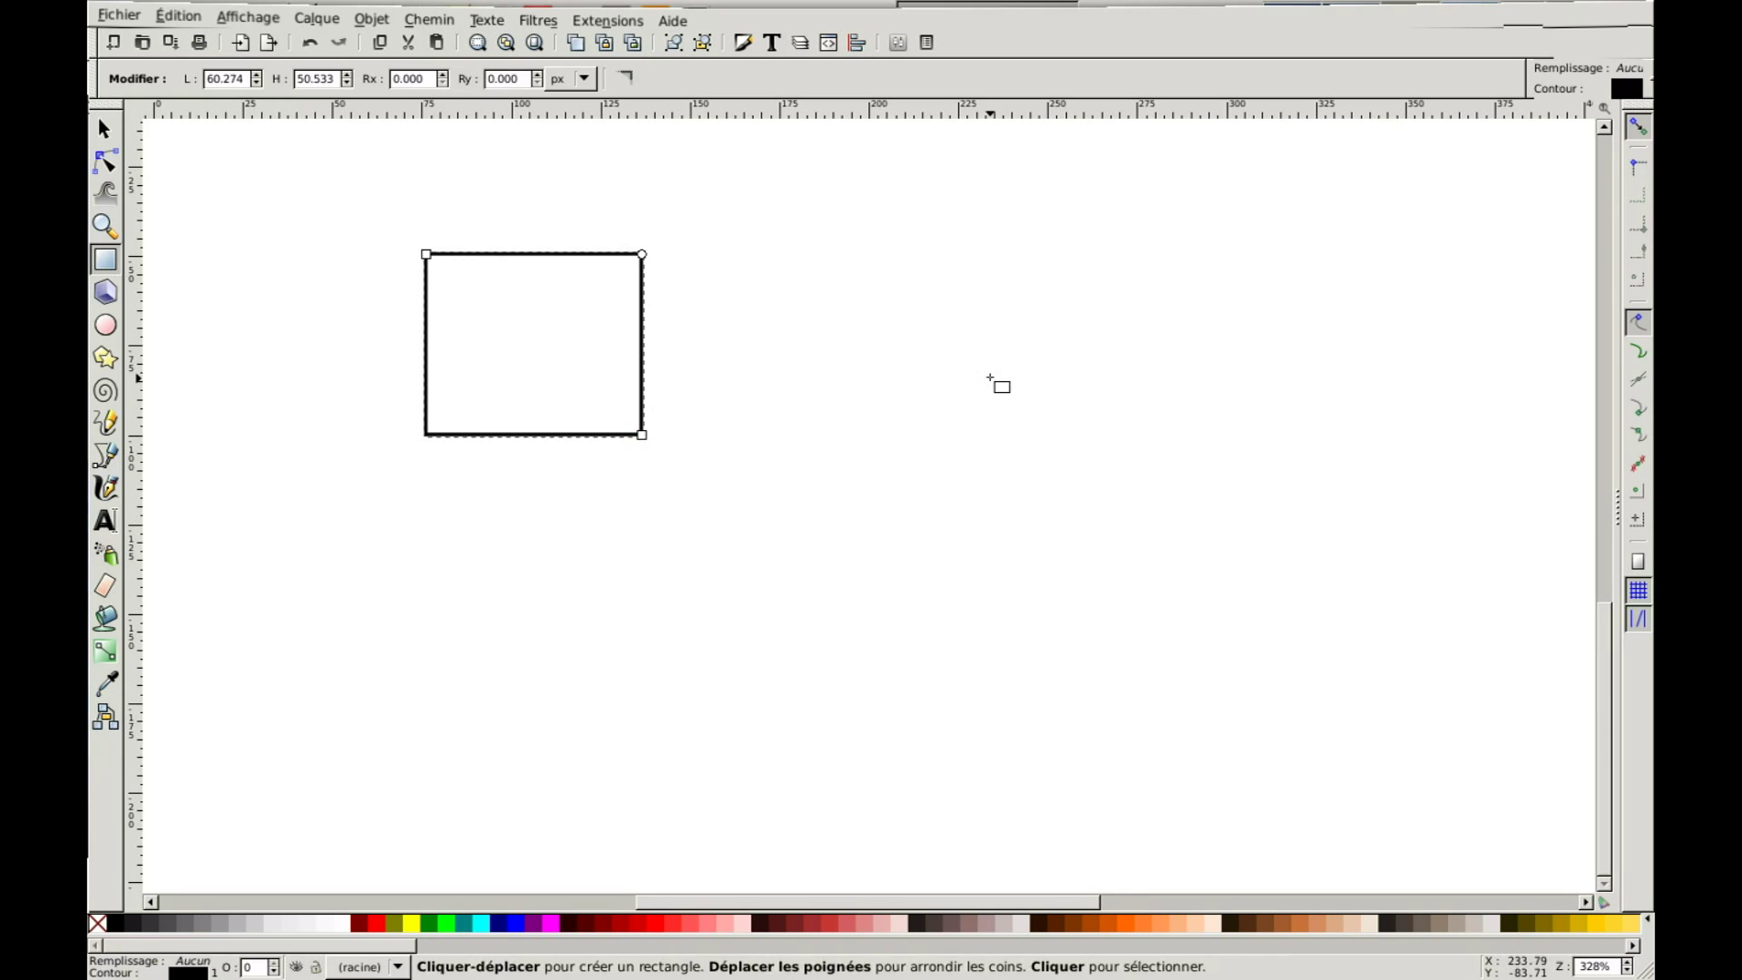
key("s")
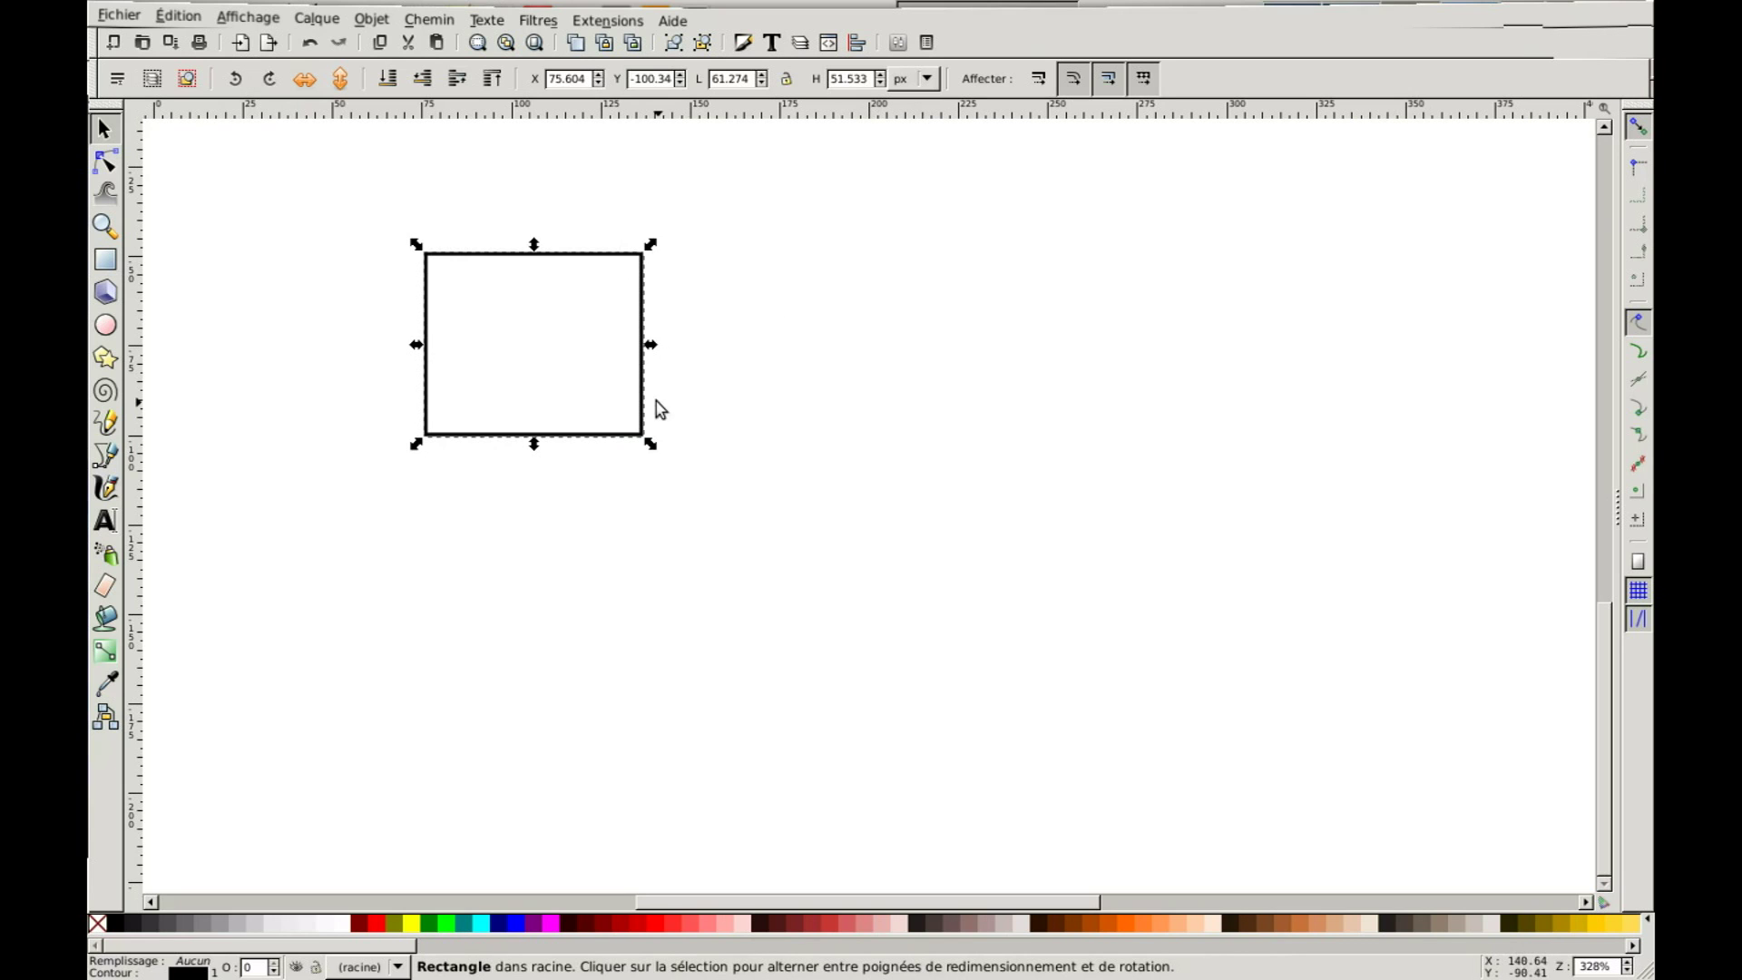
key("Delete")
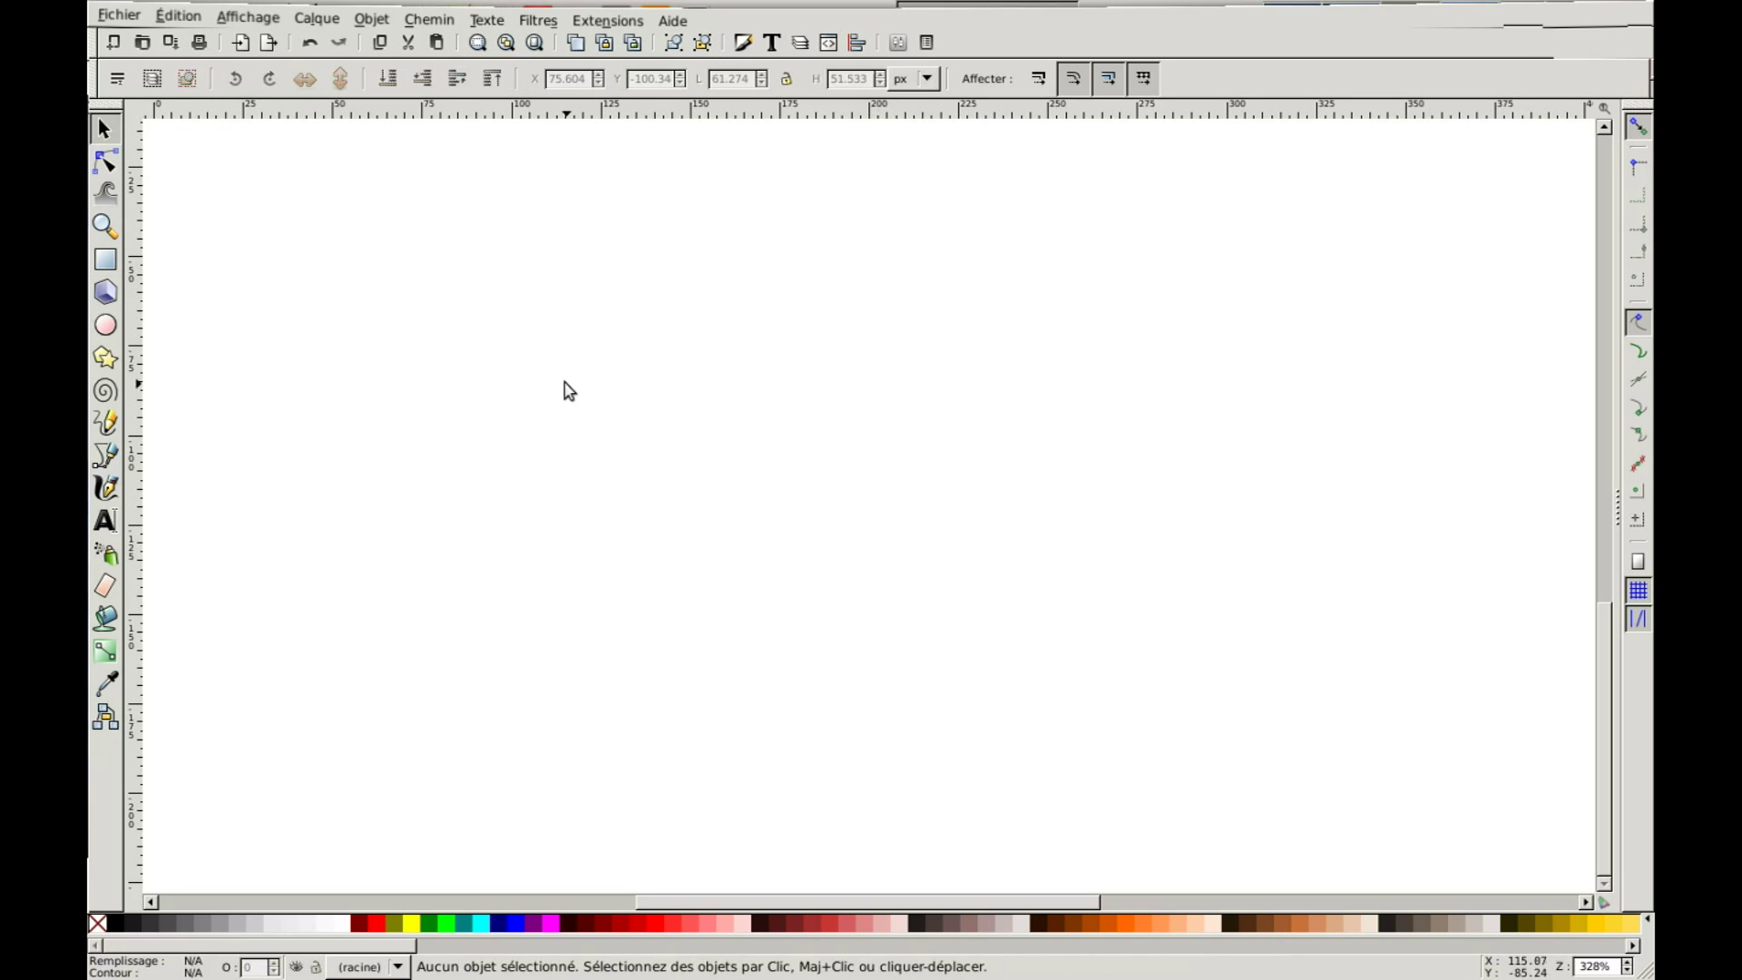
Draw a square about 39 px wide in the empty area and enlarge it to about 139 px per side
left_click(105, 260)
left_click_drag(479, 277, 619, 418)
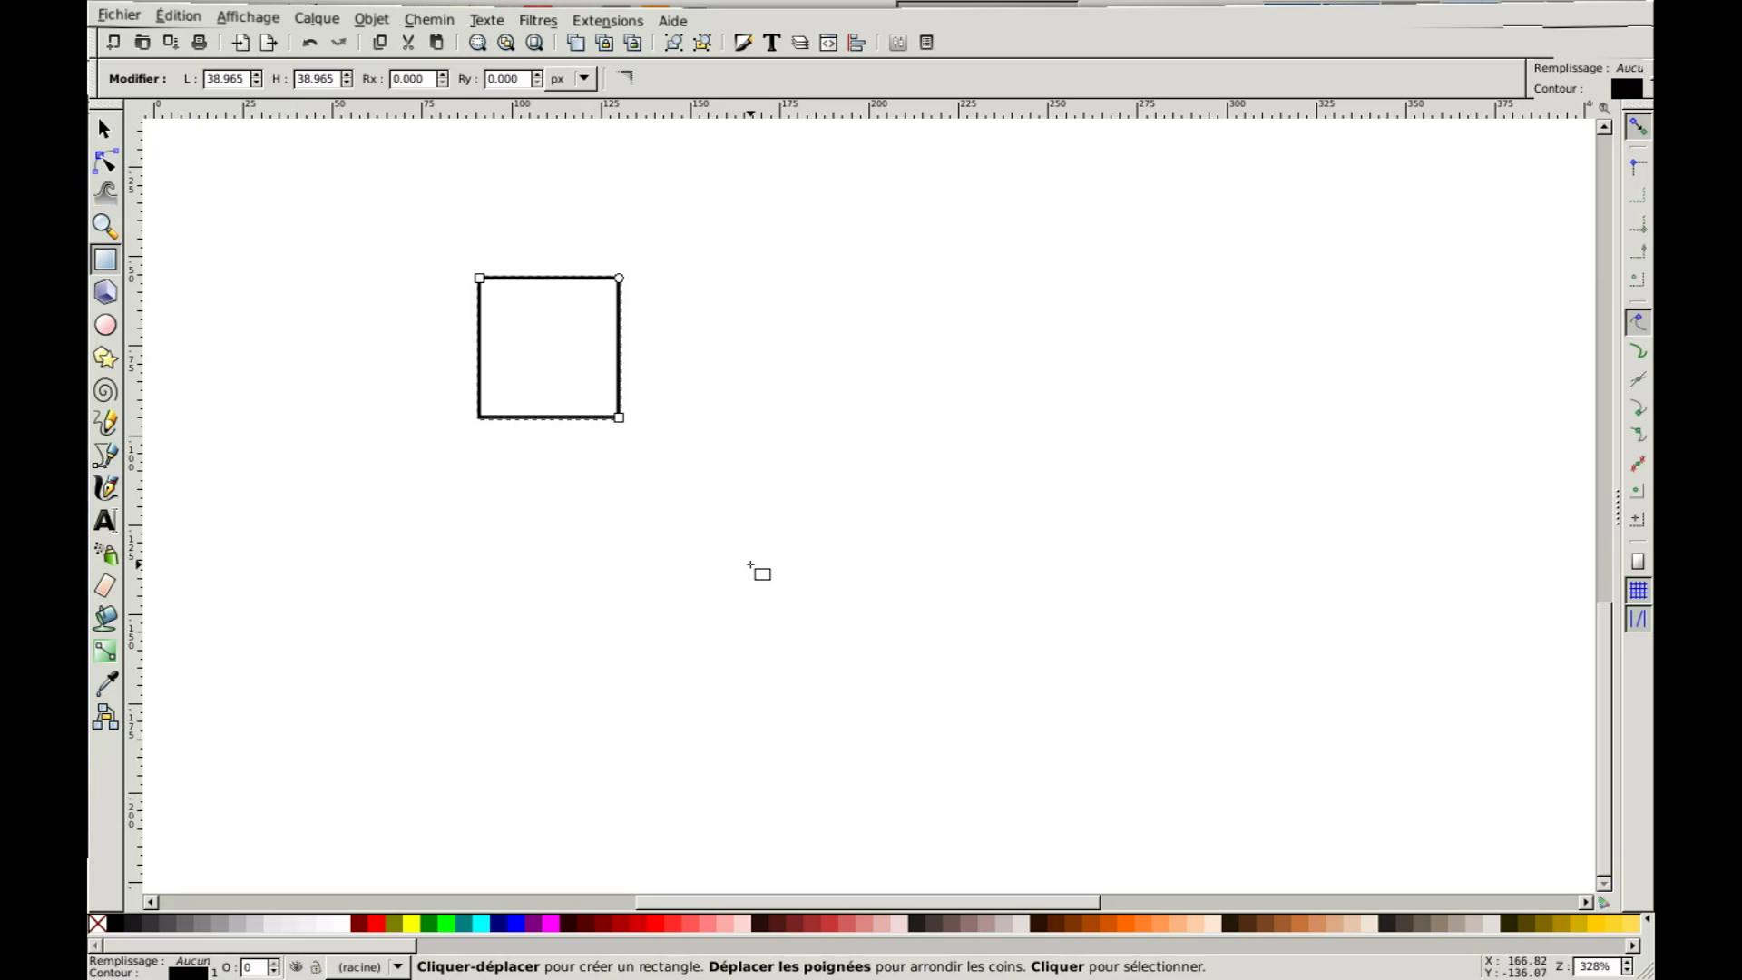
left_click_drag(618, 418, 1056, 700)
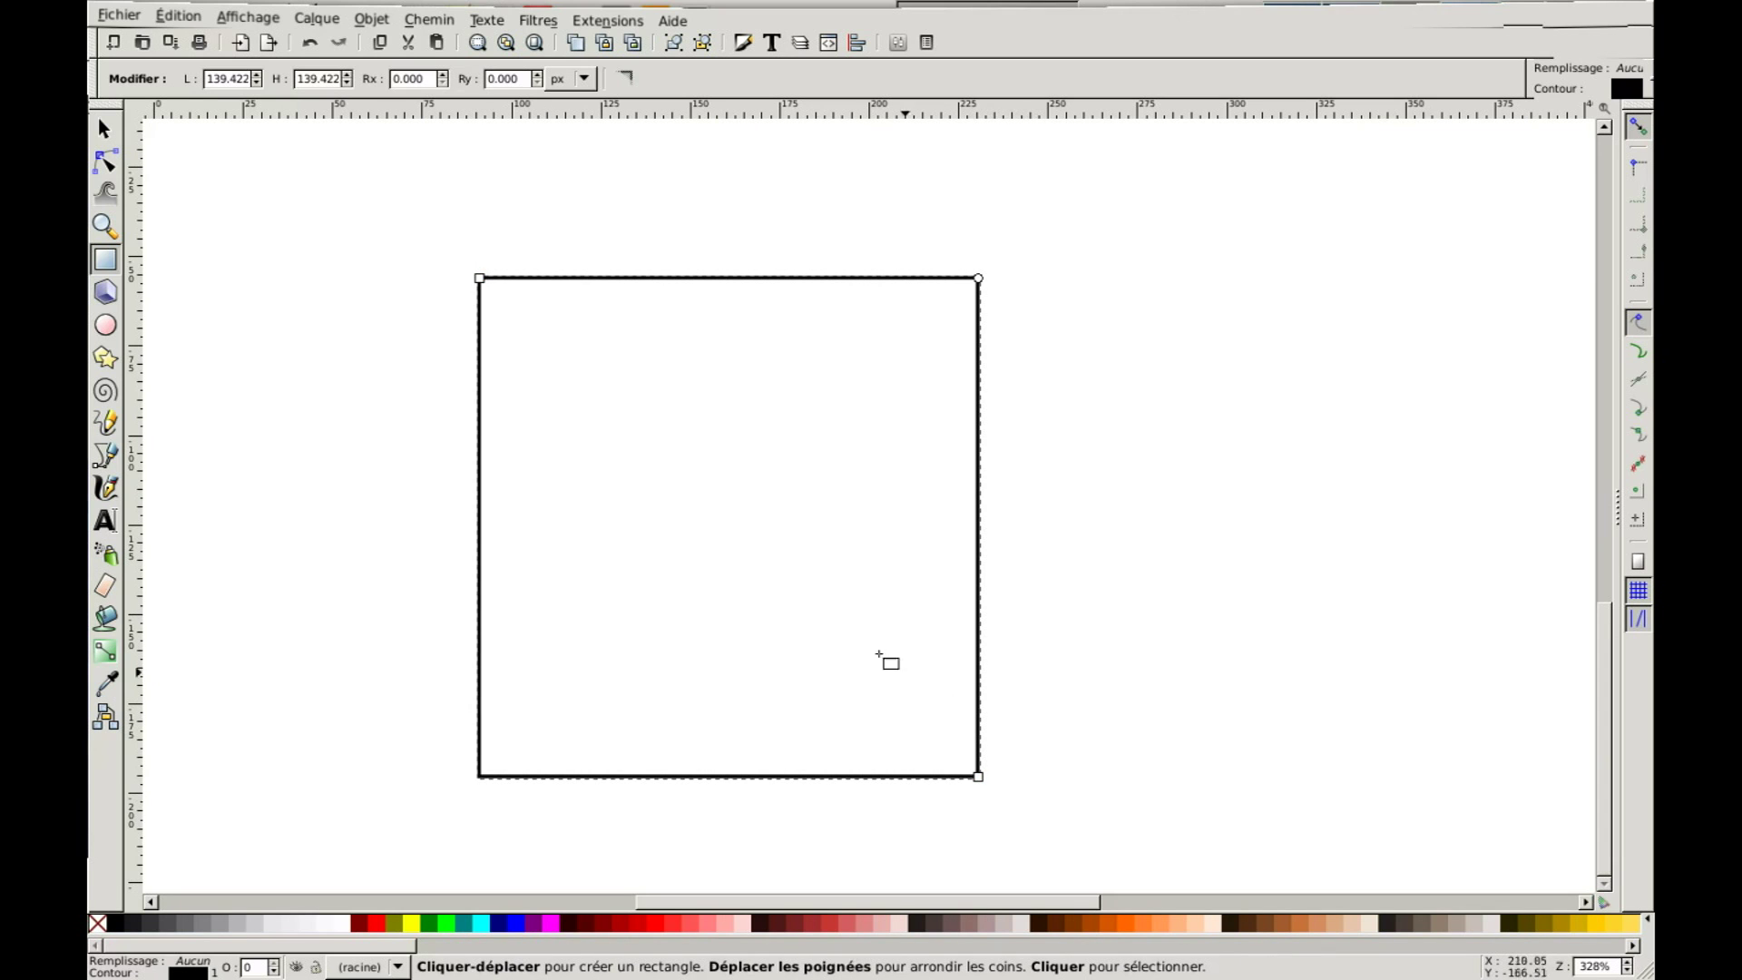
Pull the square's upper-left corner inward, keeping its proportions, so each side measures about 133 px
left_click_drag(475, 278, 507, 502)
key("ctrl+z")
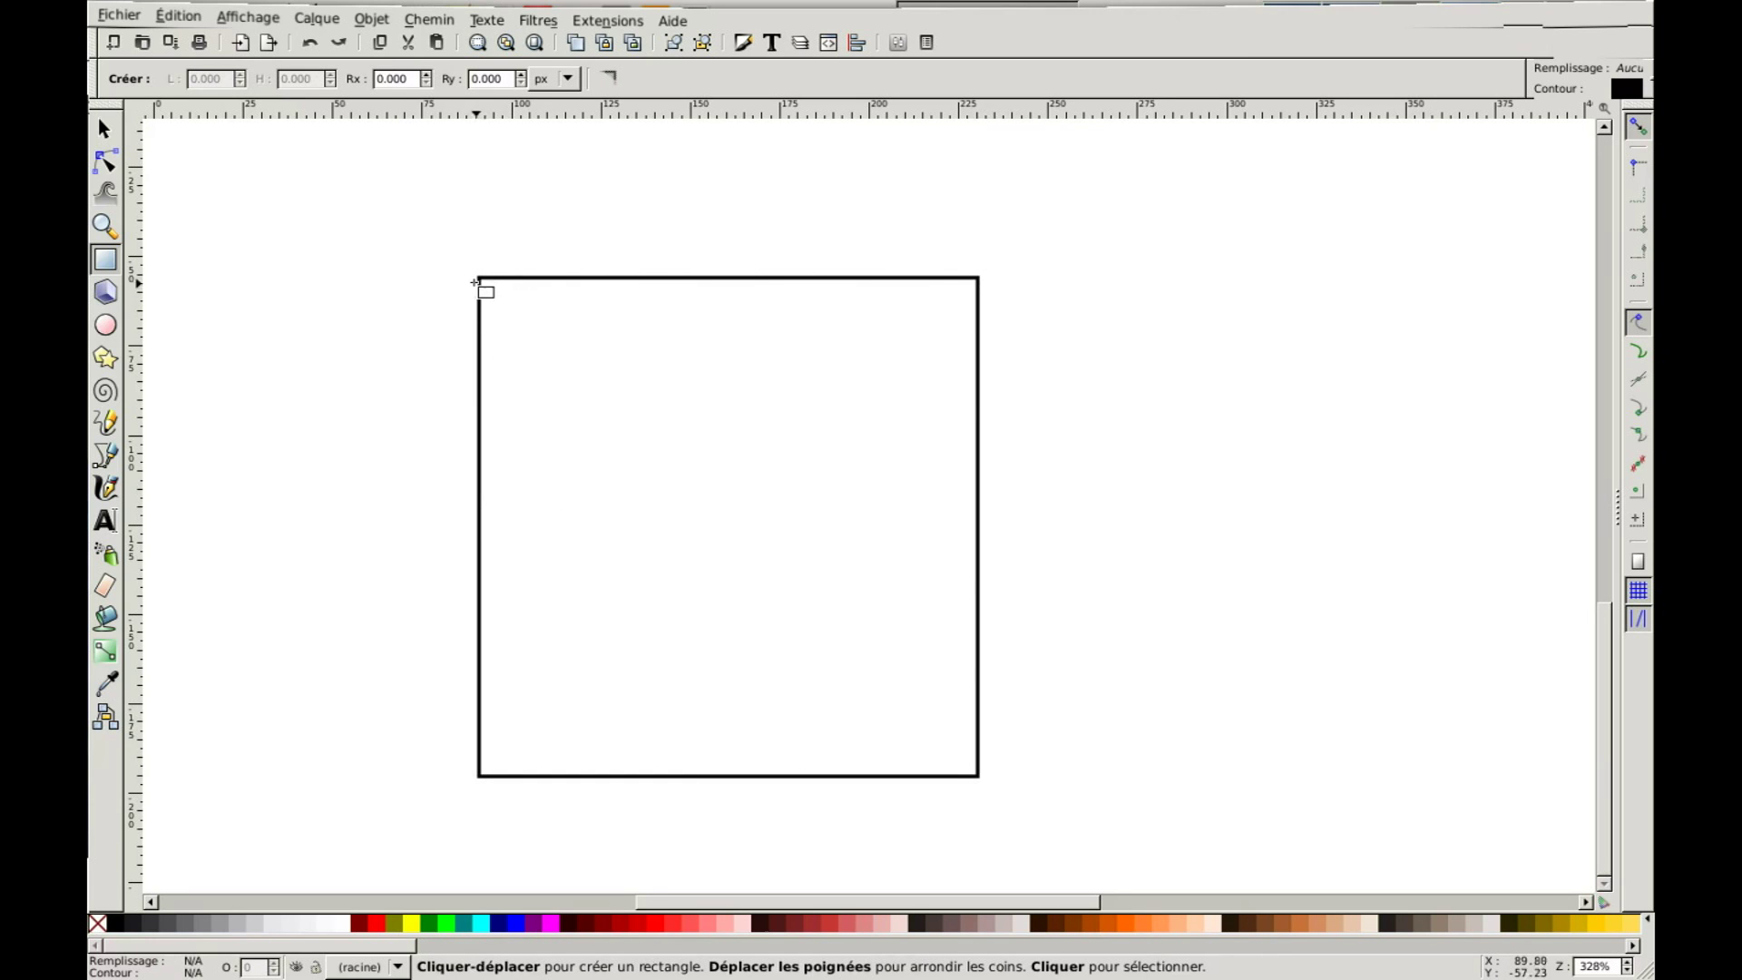
left_click(481, 282)
mouse_move(481, 282)
left_mouse_down()
mouse_move(516, 536)
mouse_move(511, 263)
mouse_move(479, 442)
mouse_move(499, 305)
left_mouse_up()
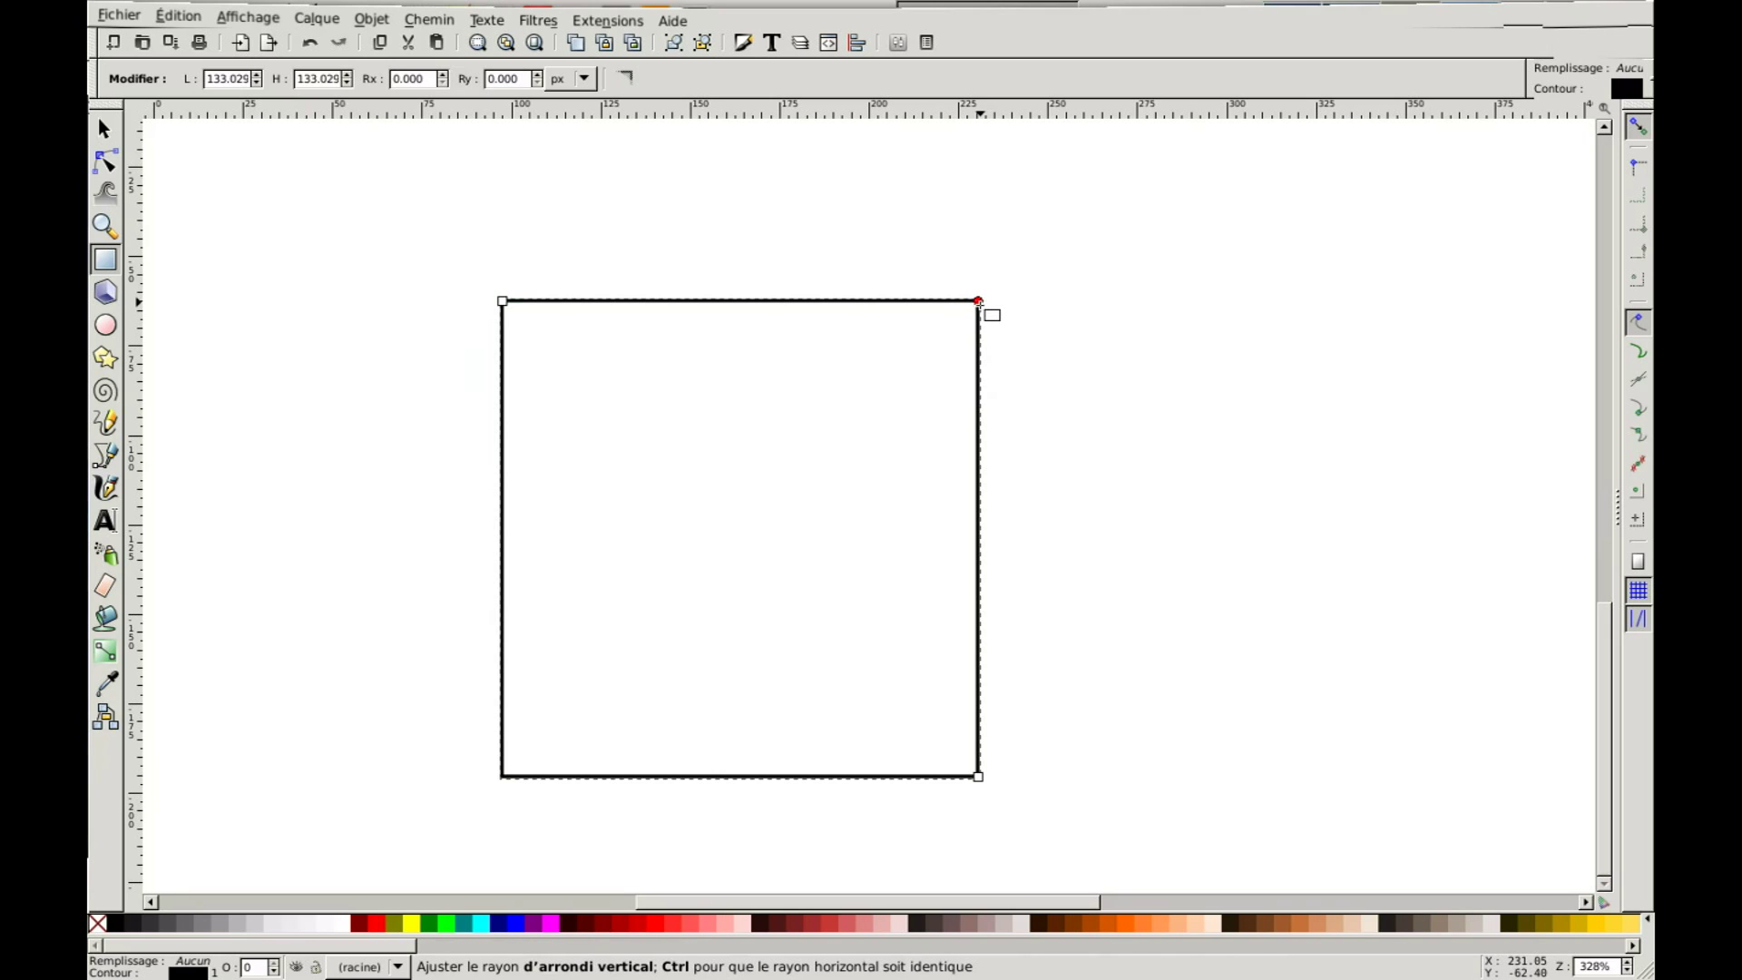
Round the square's corners with a horizontal radius of about 25.3 px and a vertical radius of about 34.7 px
left_click_drag(985, 344, 1058, 330)
mouse_move(906, 300)
left_mouse_down()
mouse_move(810, 300)
mouse_move(887, 301)
left_mouse_up()
left_click_drag(984, 331, 980, 424)
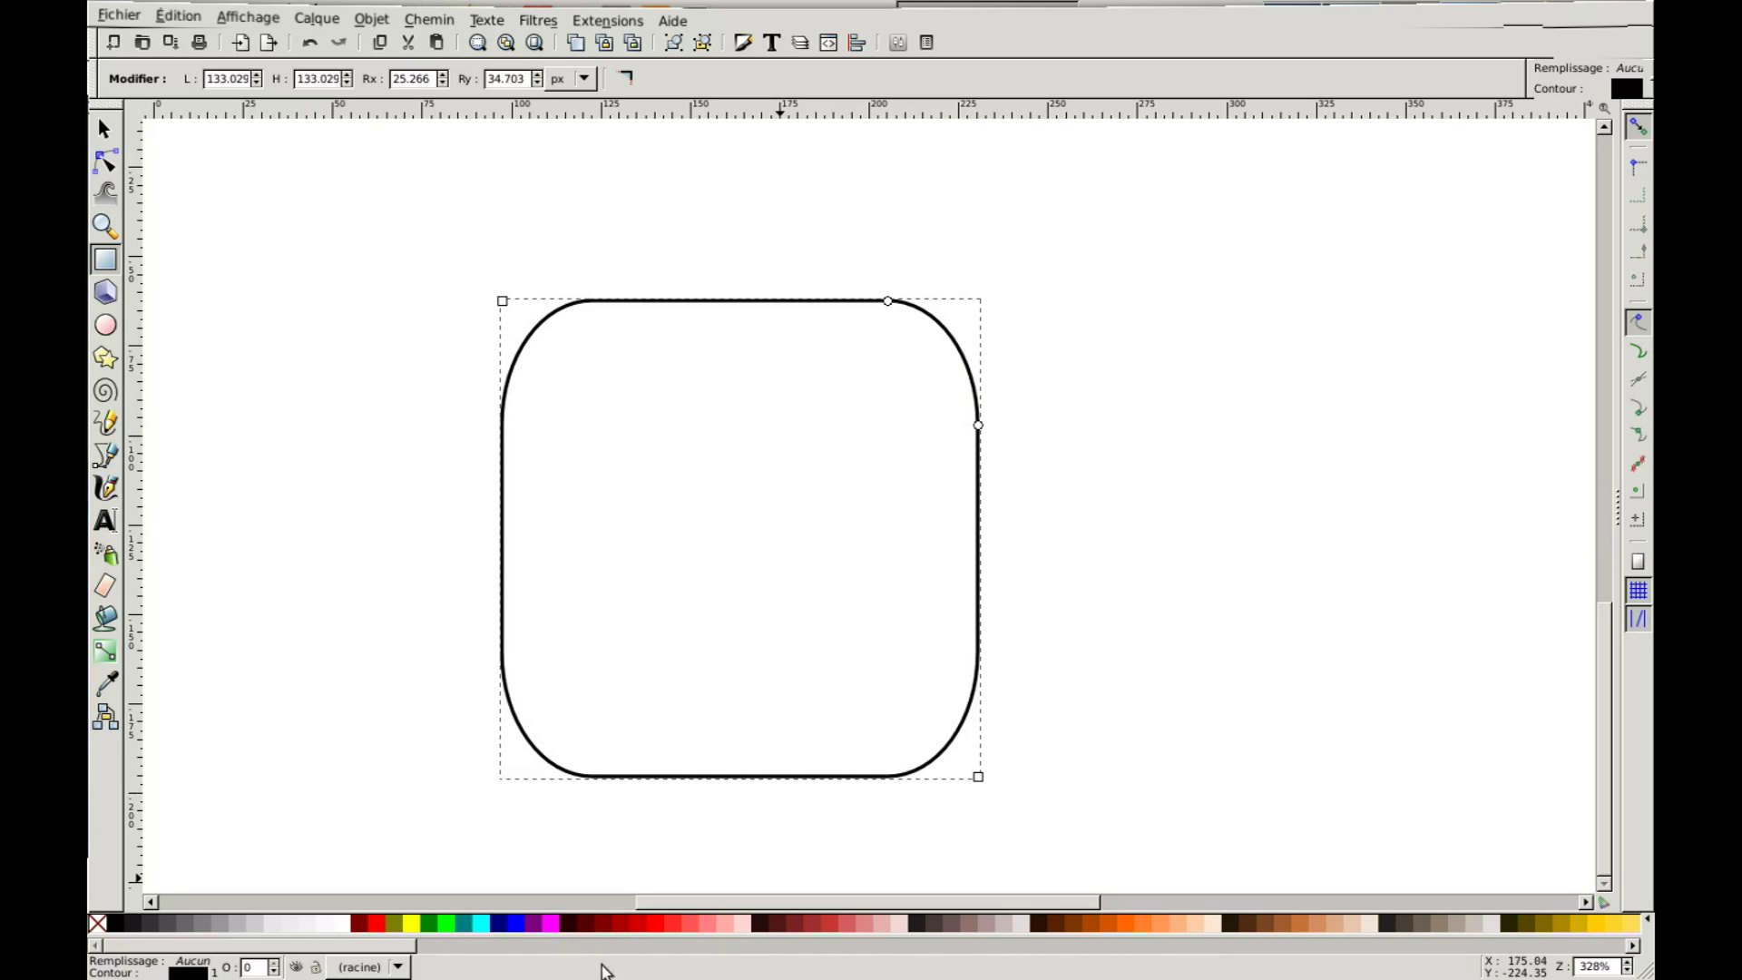
Try a red and a blue fill on the rounded square and move it toward the middle of the canvas
left_click(659, 924)
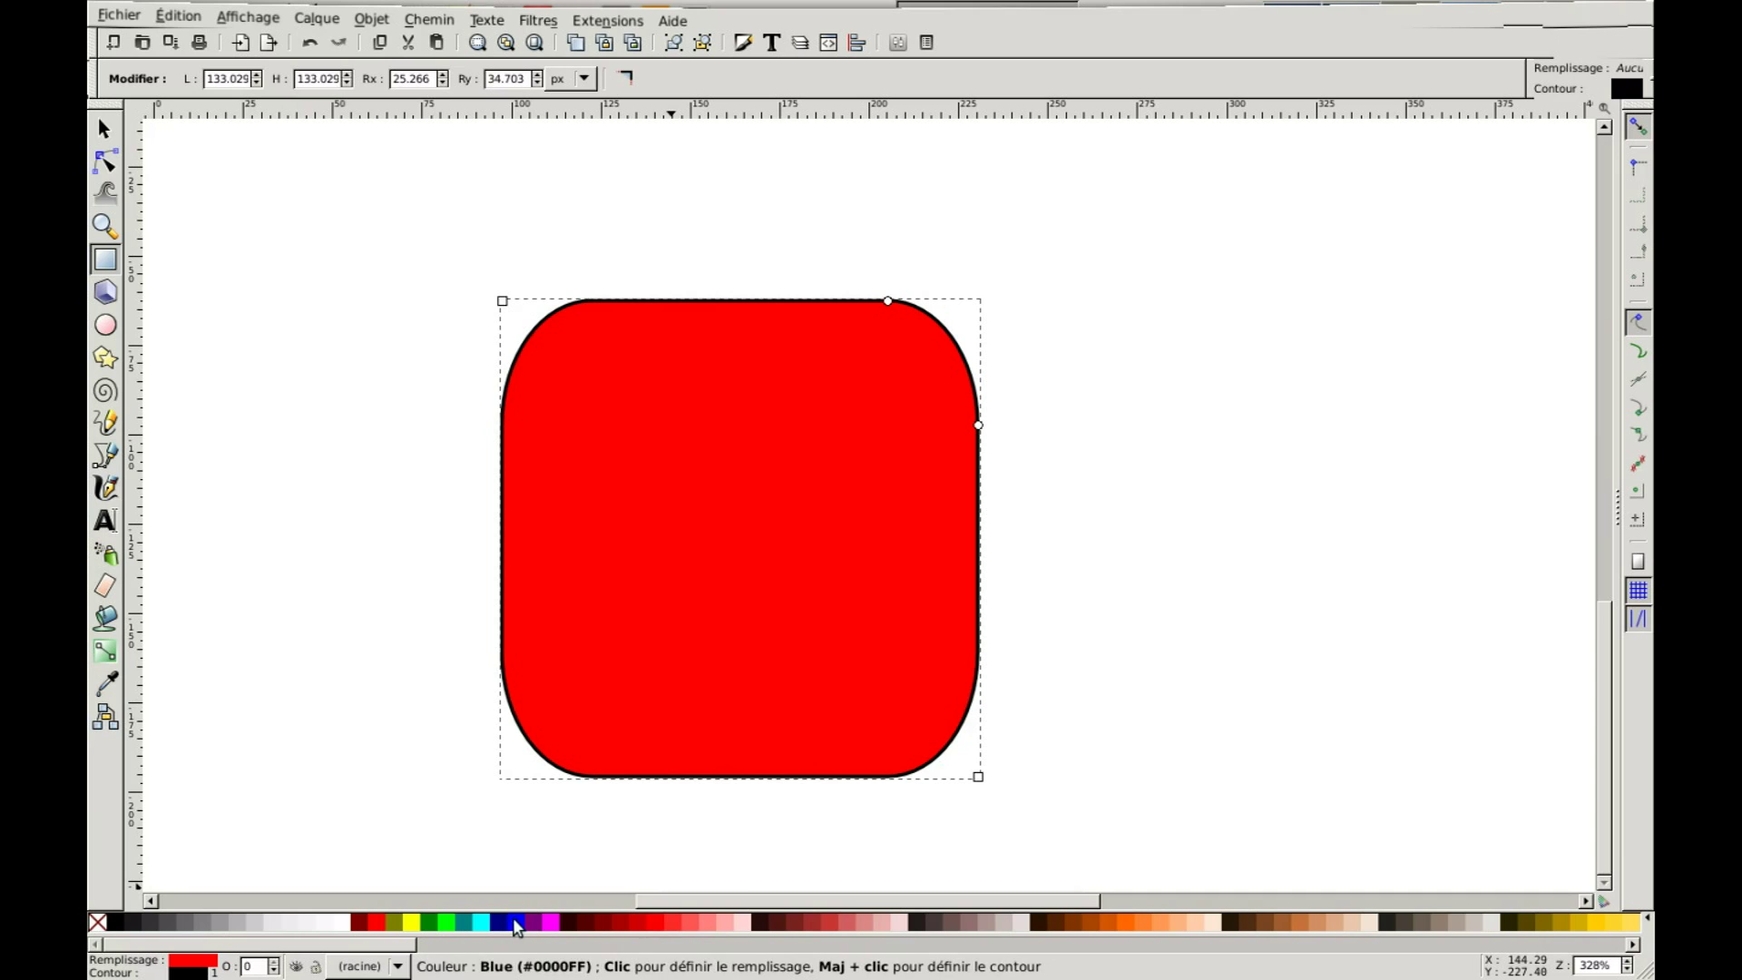
left_click_drag(520, 930, 825, 547)
key("s")
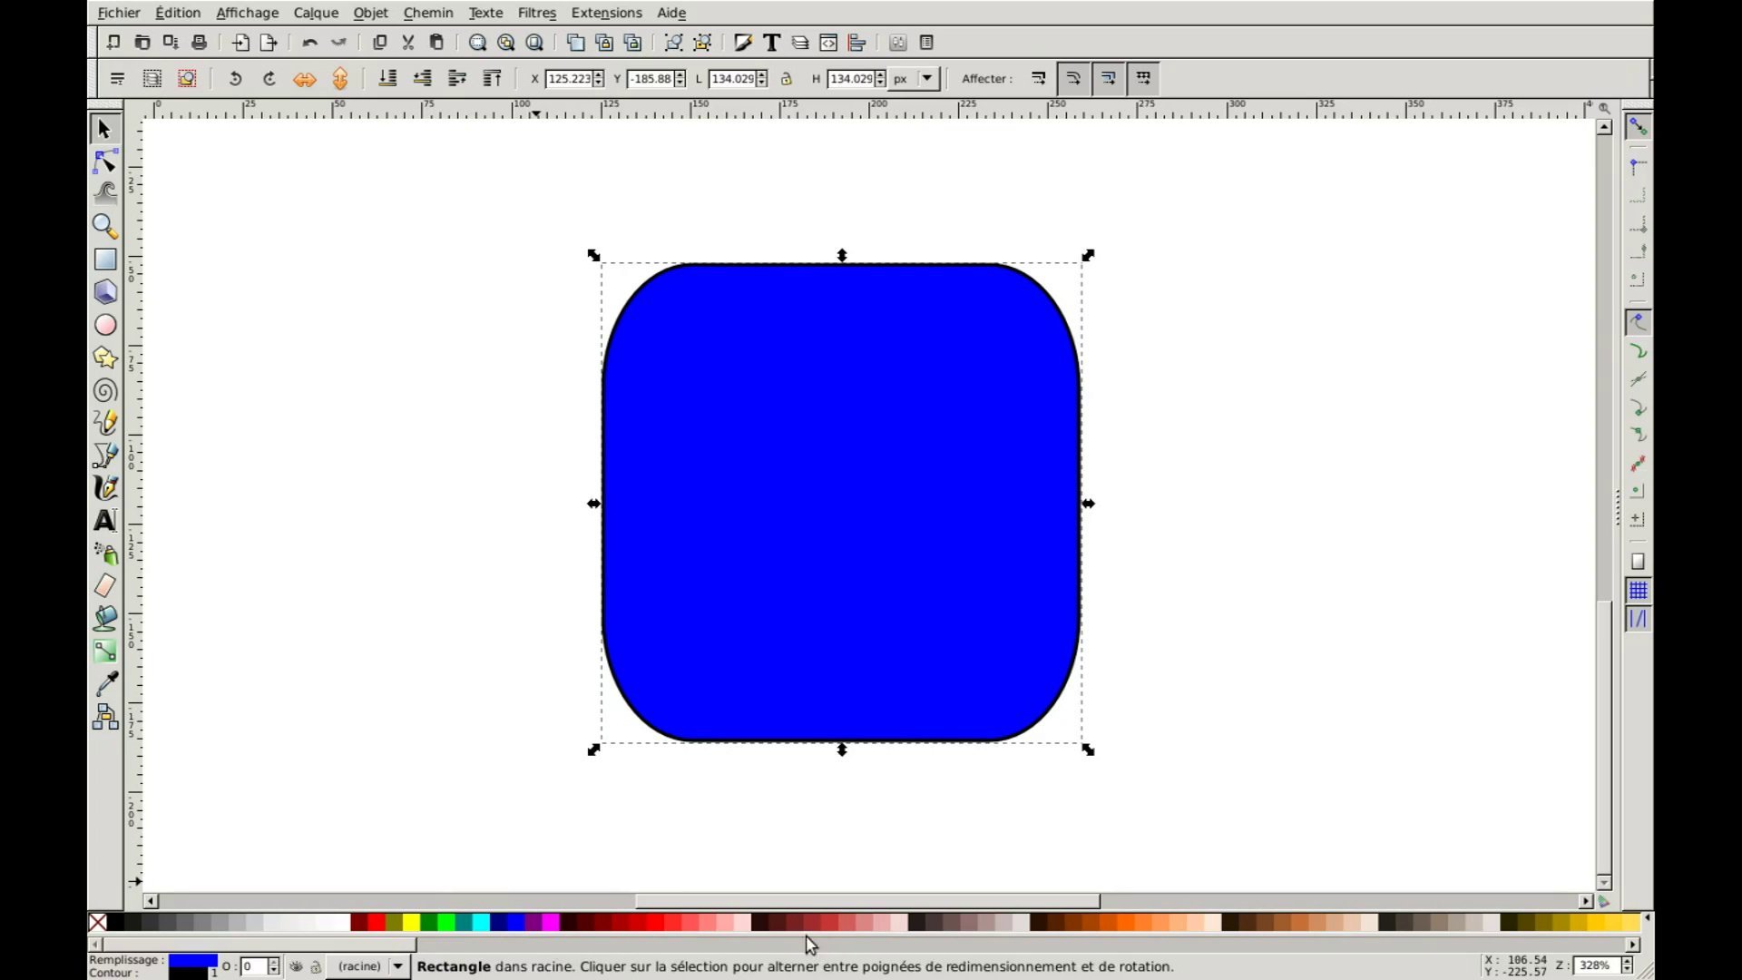
Fill the rounded square with orange and give it the brown outline colour #AA4400
right_click(1130, 923)
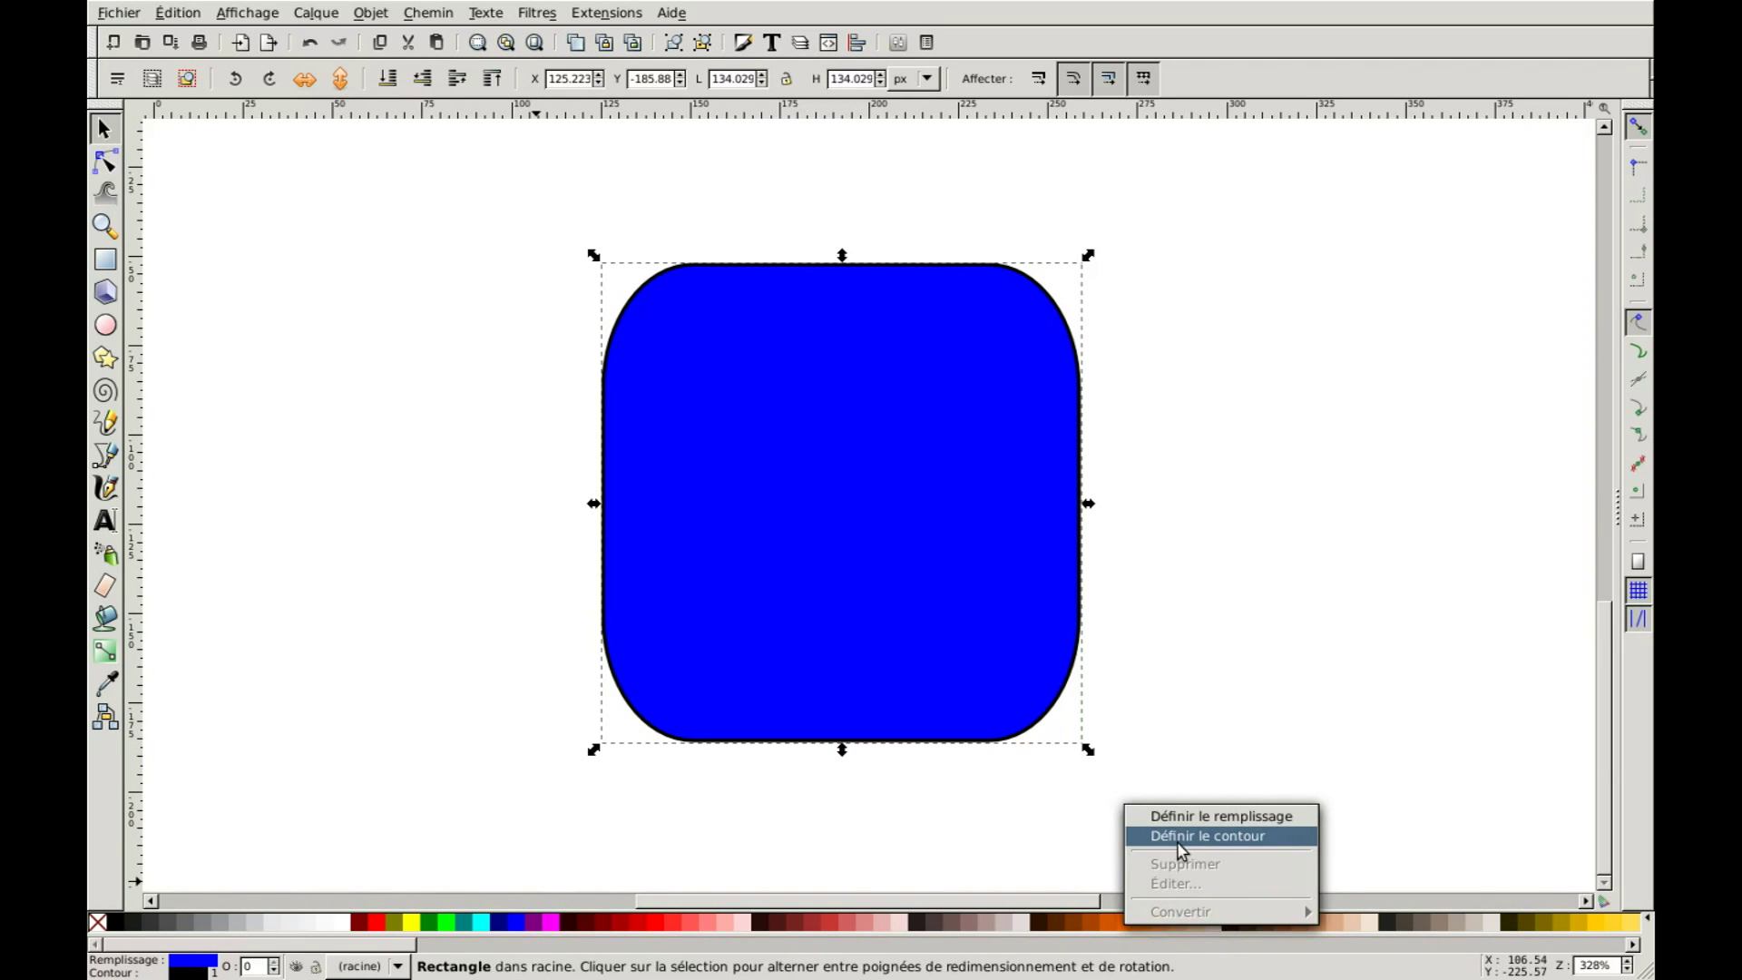
left_click(1185, 819)
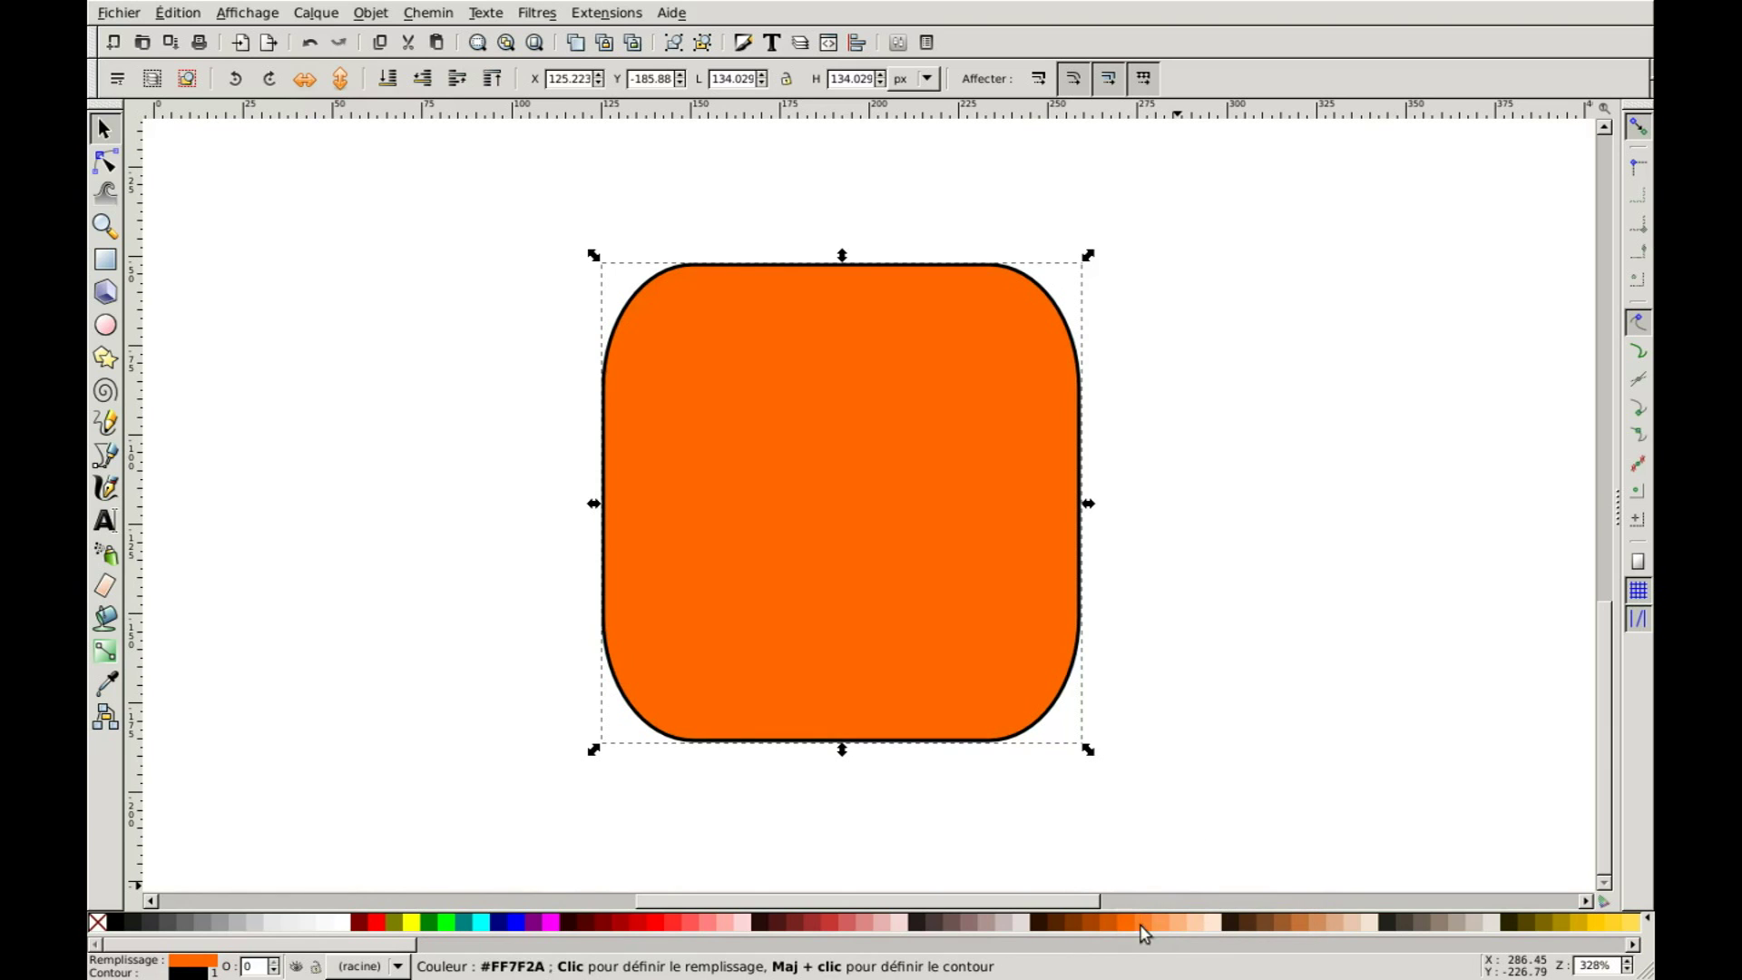
right_click(1087, 924)
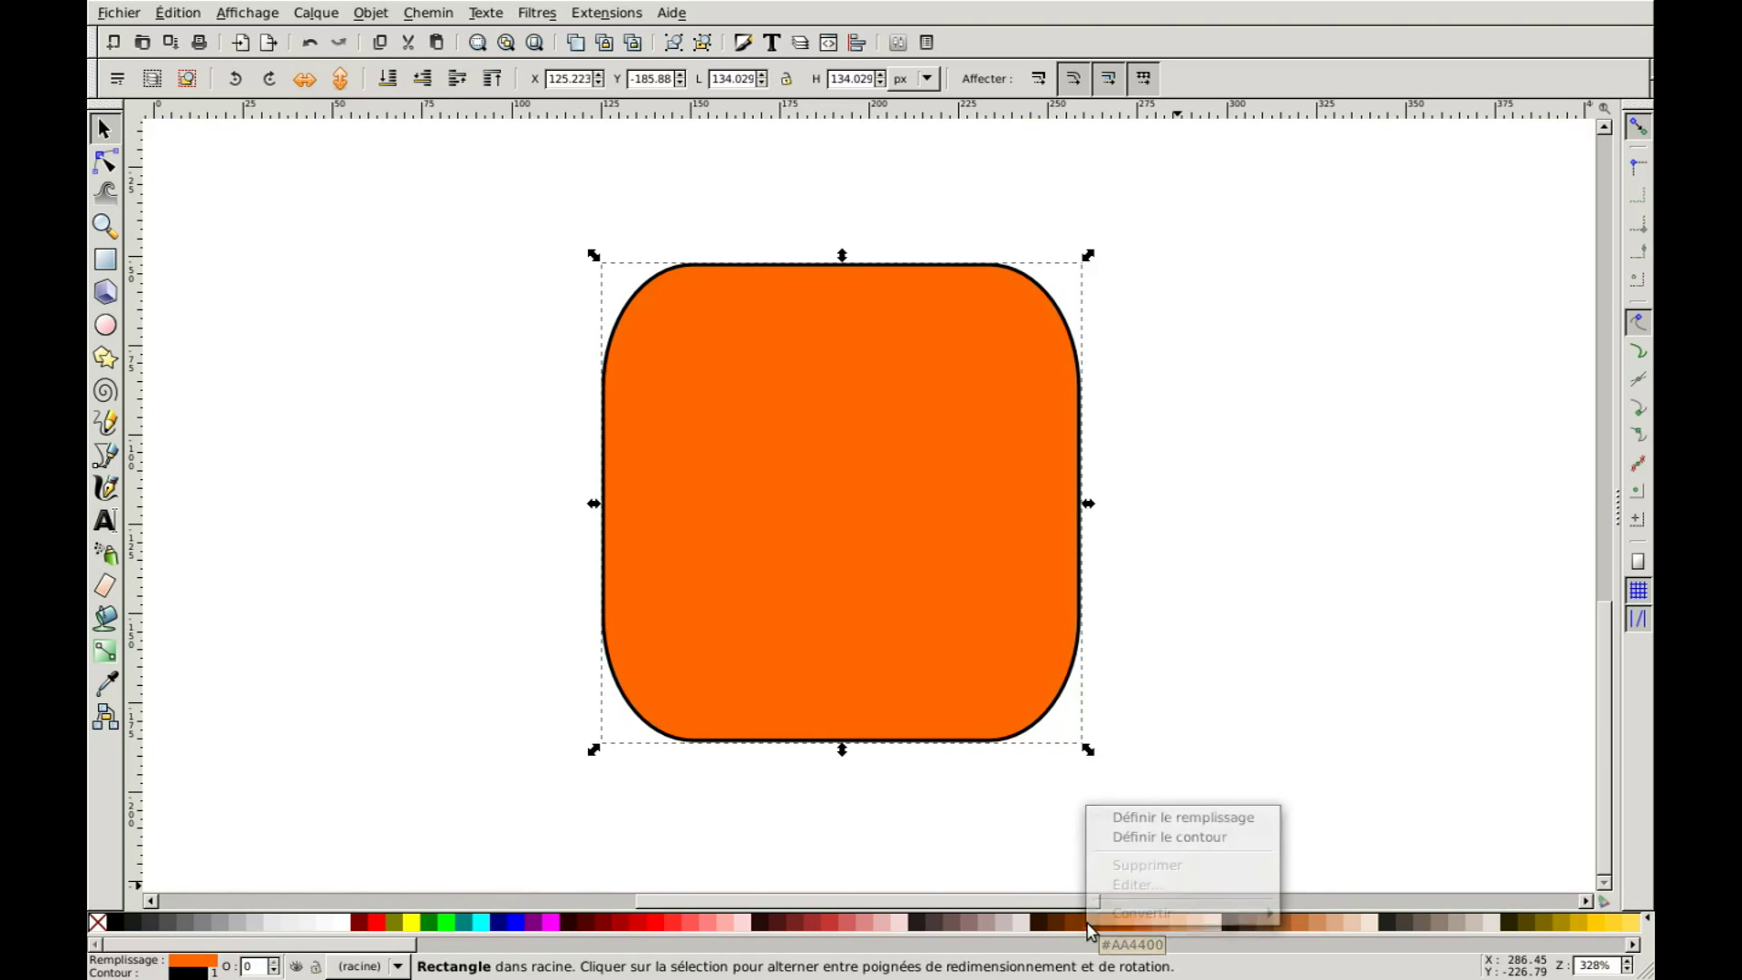
left_click(1145, 848)
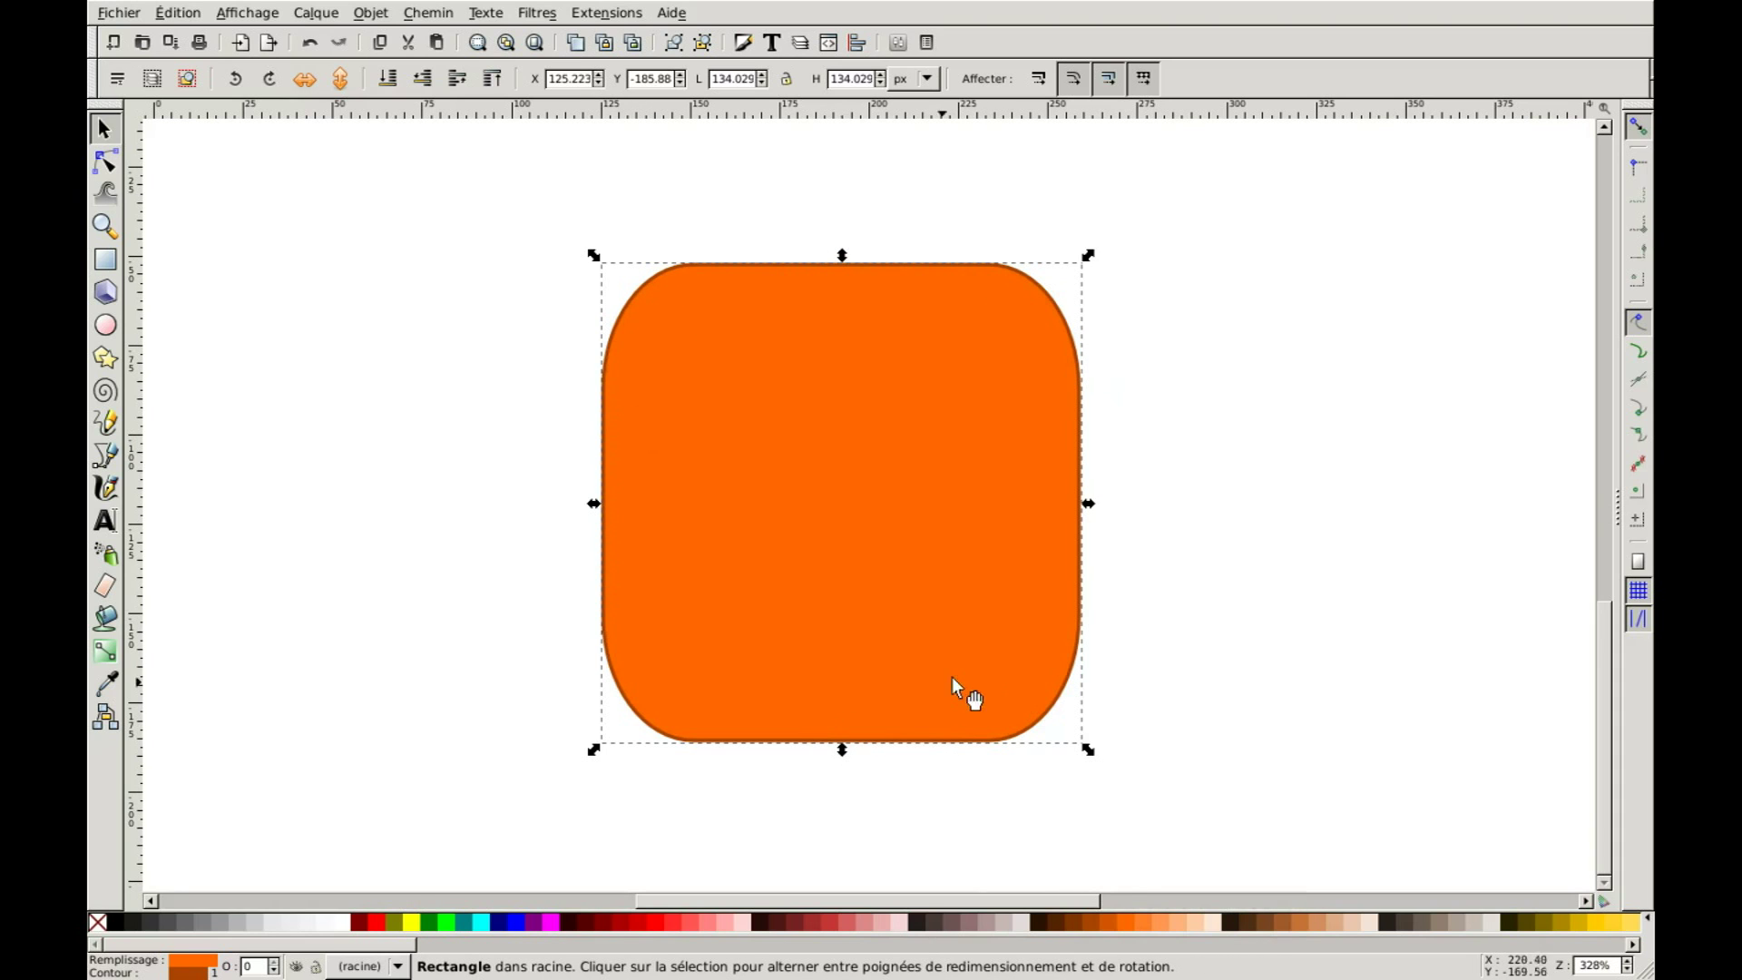
right_click(1125, 924)
left_click(1129, 953)
left_click(961, 706)
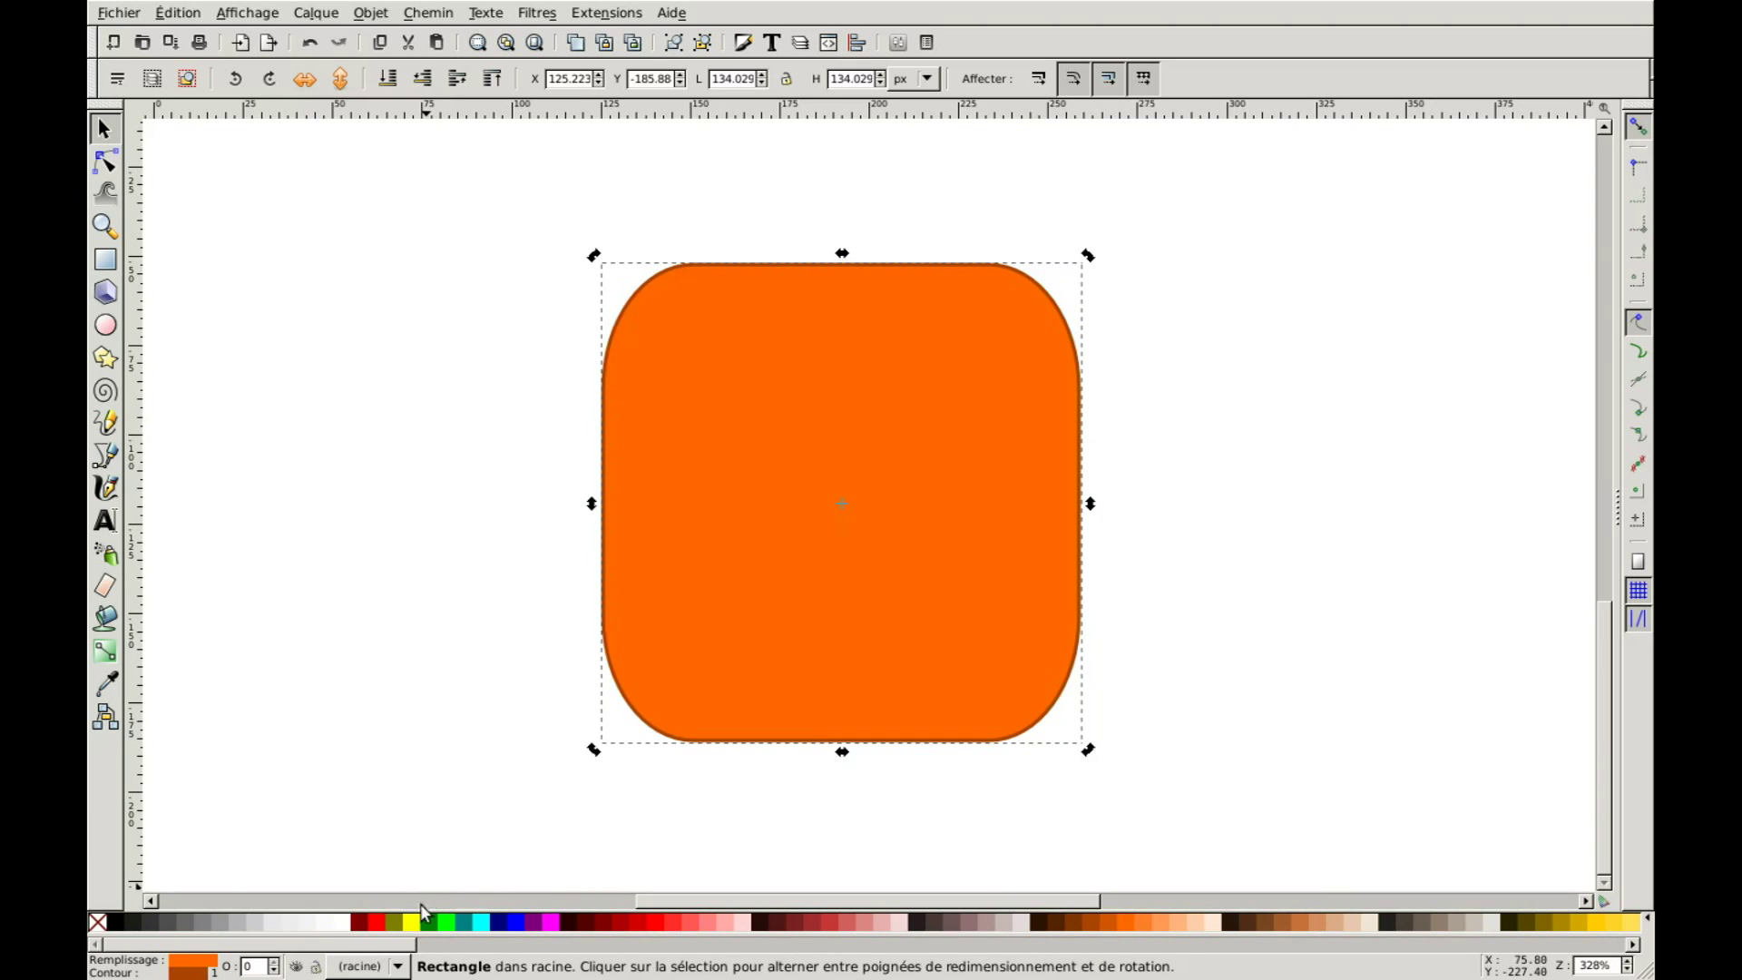
Remove the rounded square's orange fill and undo the removal
right_click(191, 971)
left_click(246, 954)
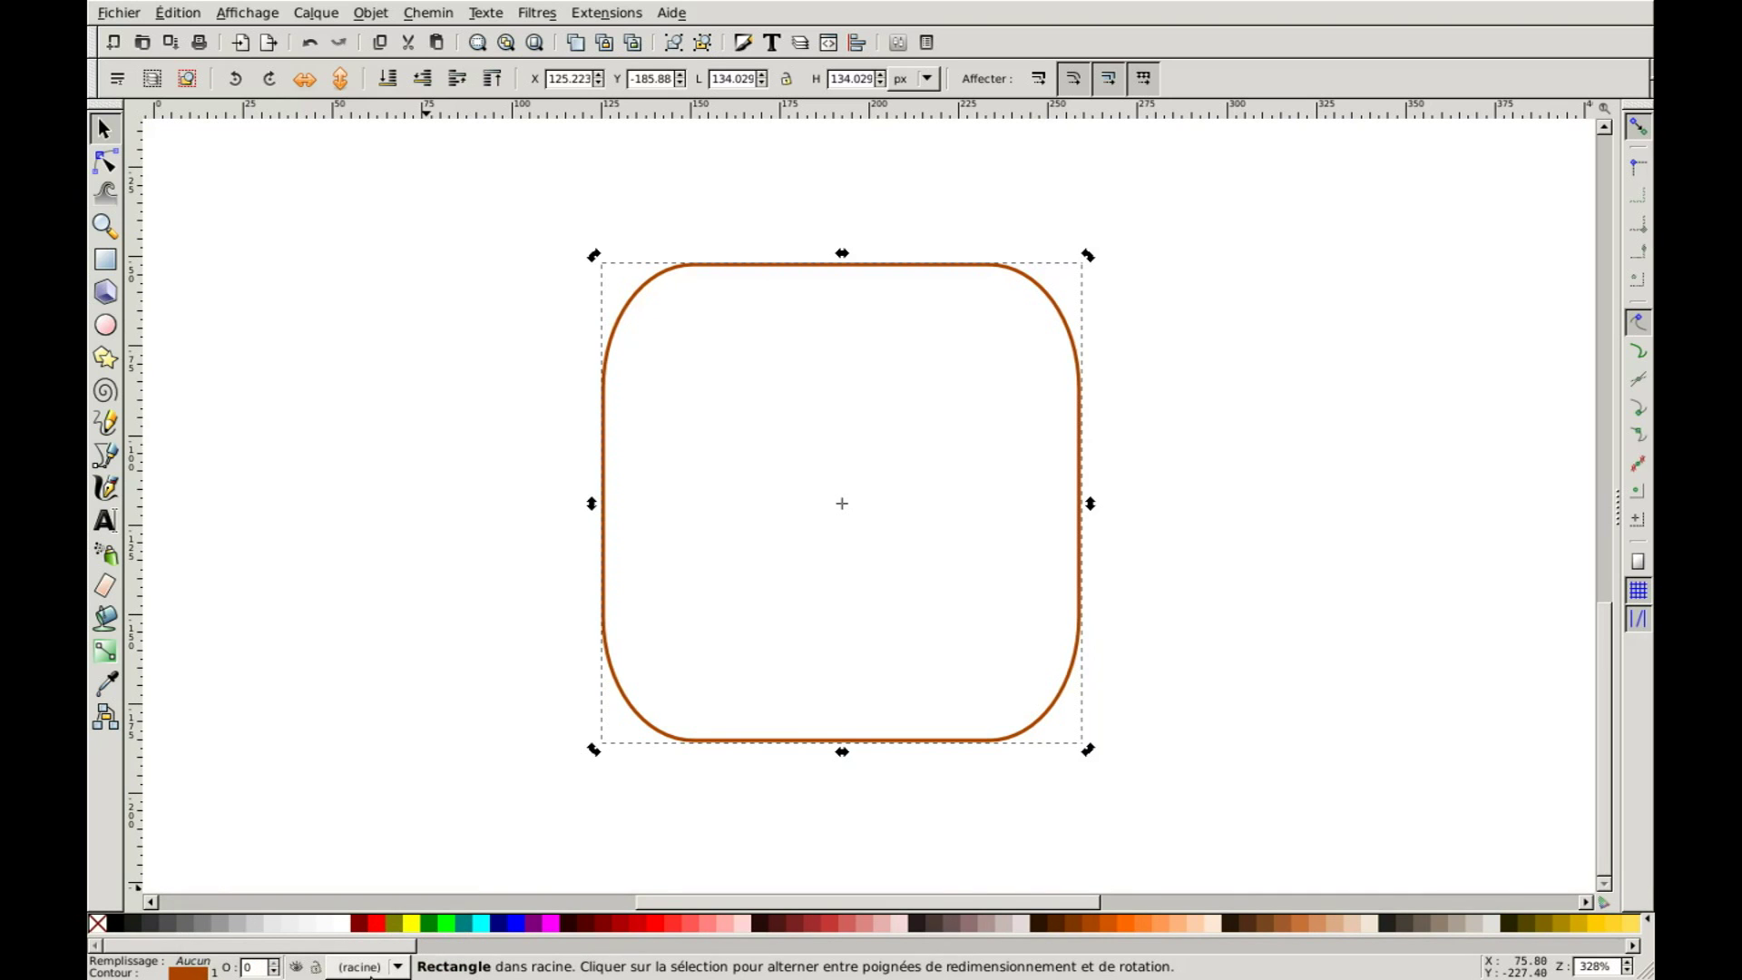
key("ctrl+z")
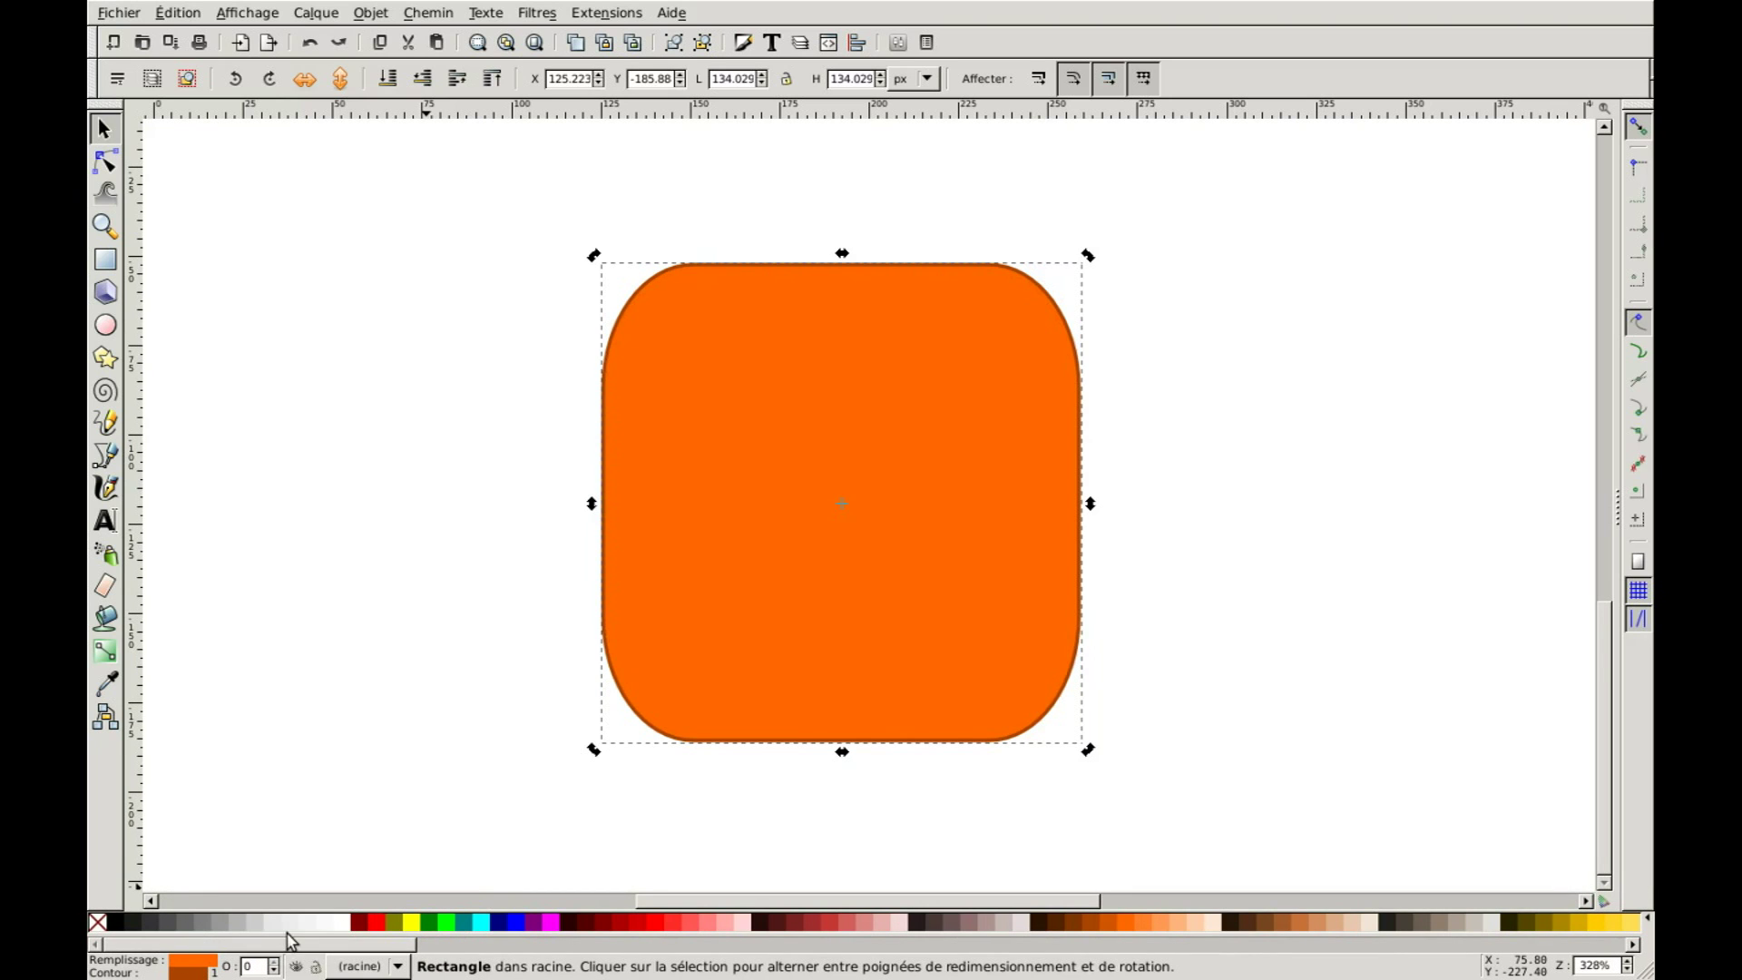
Move the rounded square up and to the left to free space, and draw a nearly circular ellipse beside it
left_click_drag(986, 333, 628, 300)
left_click(106, 324)
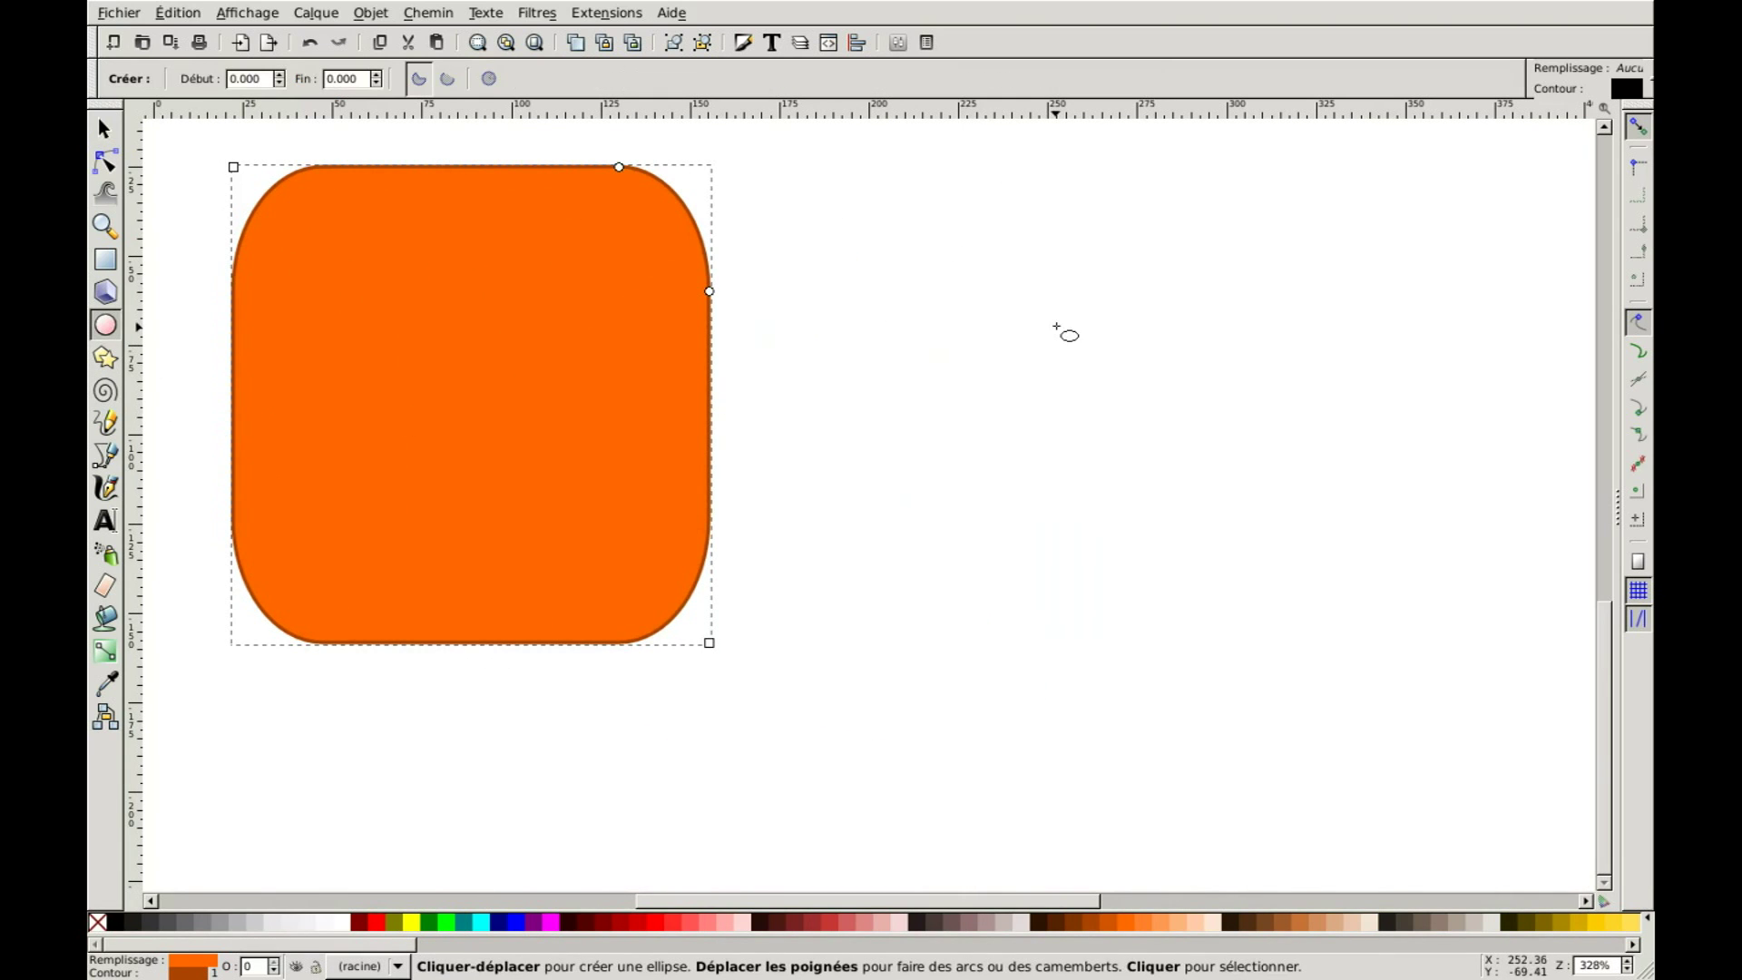
left_click_drag(936, 227, 1366, 664)
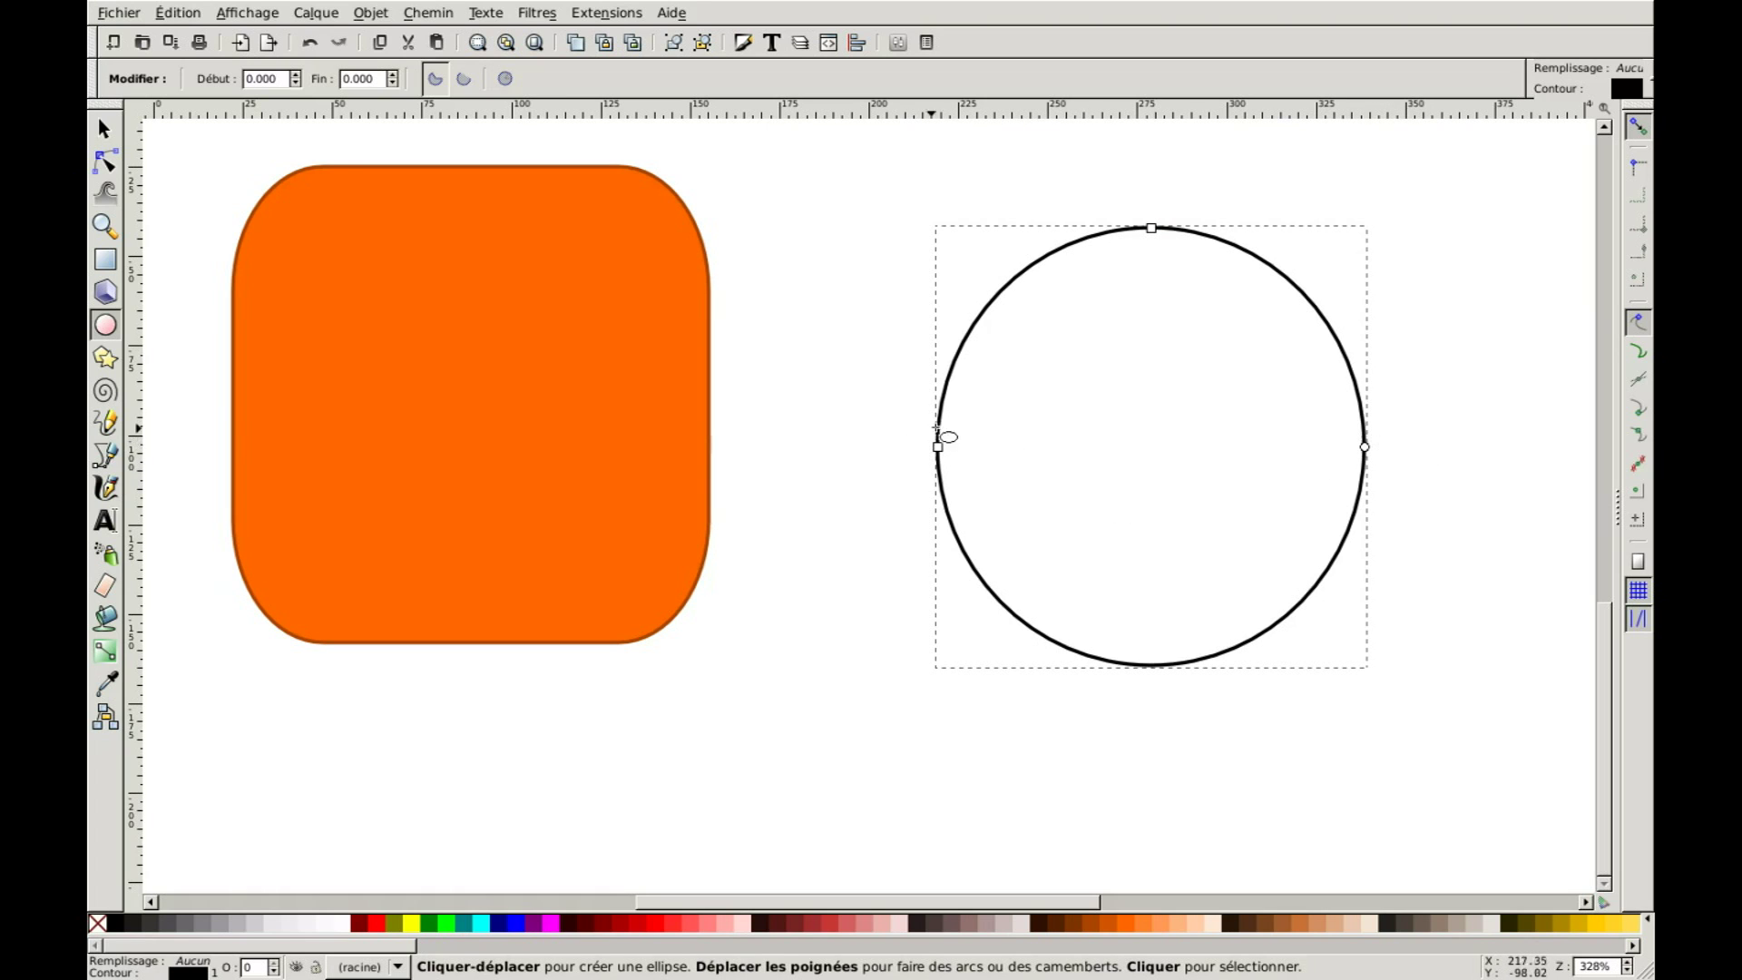
Reshape the ellipse by its width and height handles, flattening it first and finishing at about 144 by 114 px
left_click_drag(936, 447, 844, 460)
left_click_drag(1153, 230, 1152, 365)
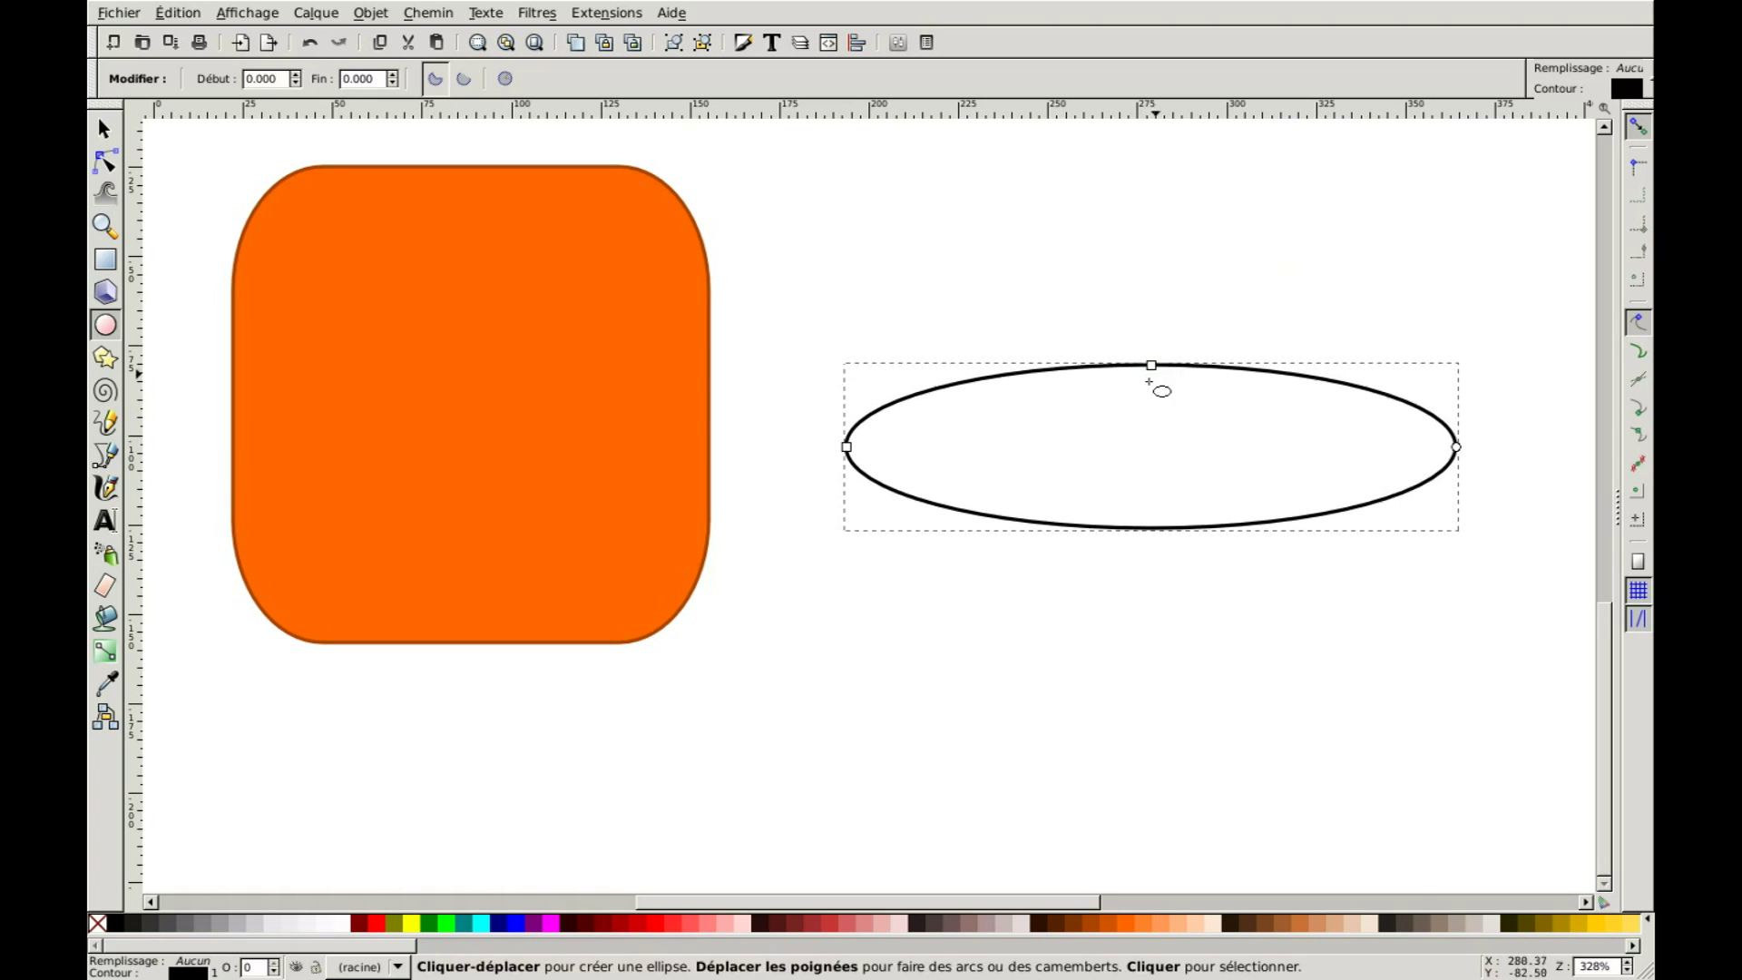
left_click_drag(847, 447, 895, 447)
left_click_drag(1151, 365, 1152, 245)
Open the ellipse into a quarter slice and an open arc in turn, finishing with a pie shape ending at about 332.5°
left_click_drag(1408, 446, 1127, 436)
scroll(1117, 410, "up", 8)
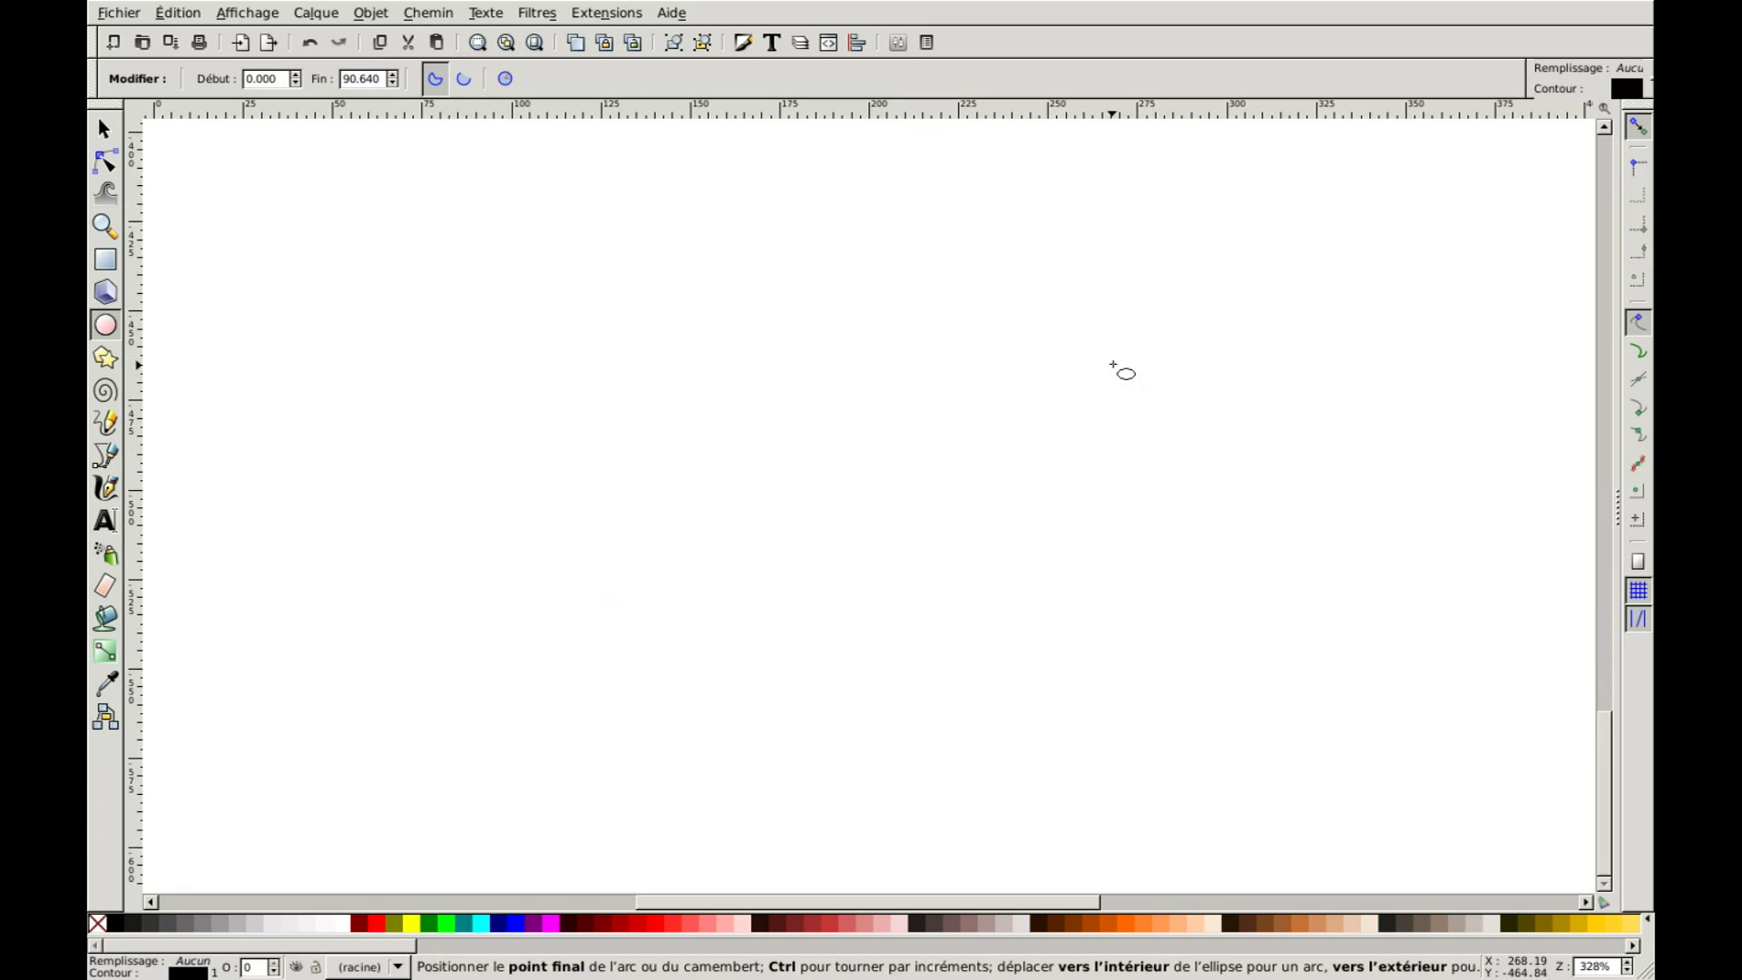
scroll(1102, 368, "up", 15)
scroll(789, 638, "down", 15)
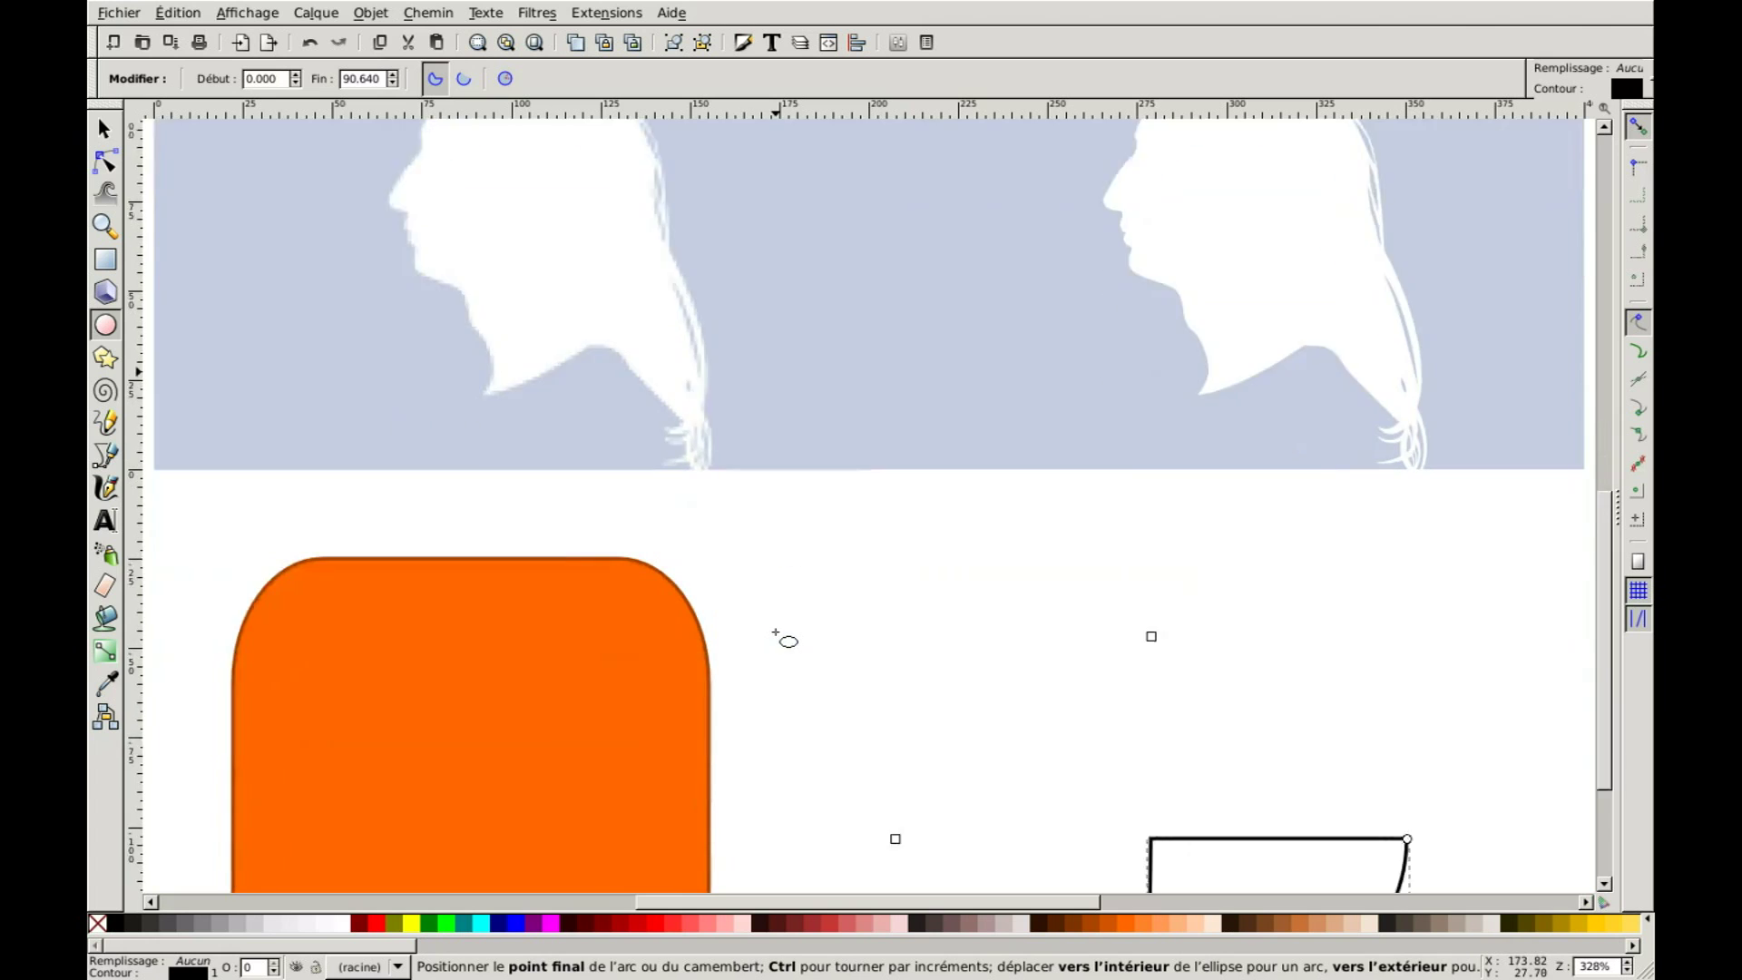
left_click_drag(1146, 693, 1007, 373)
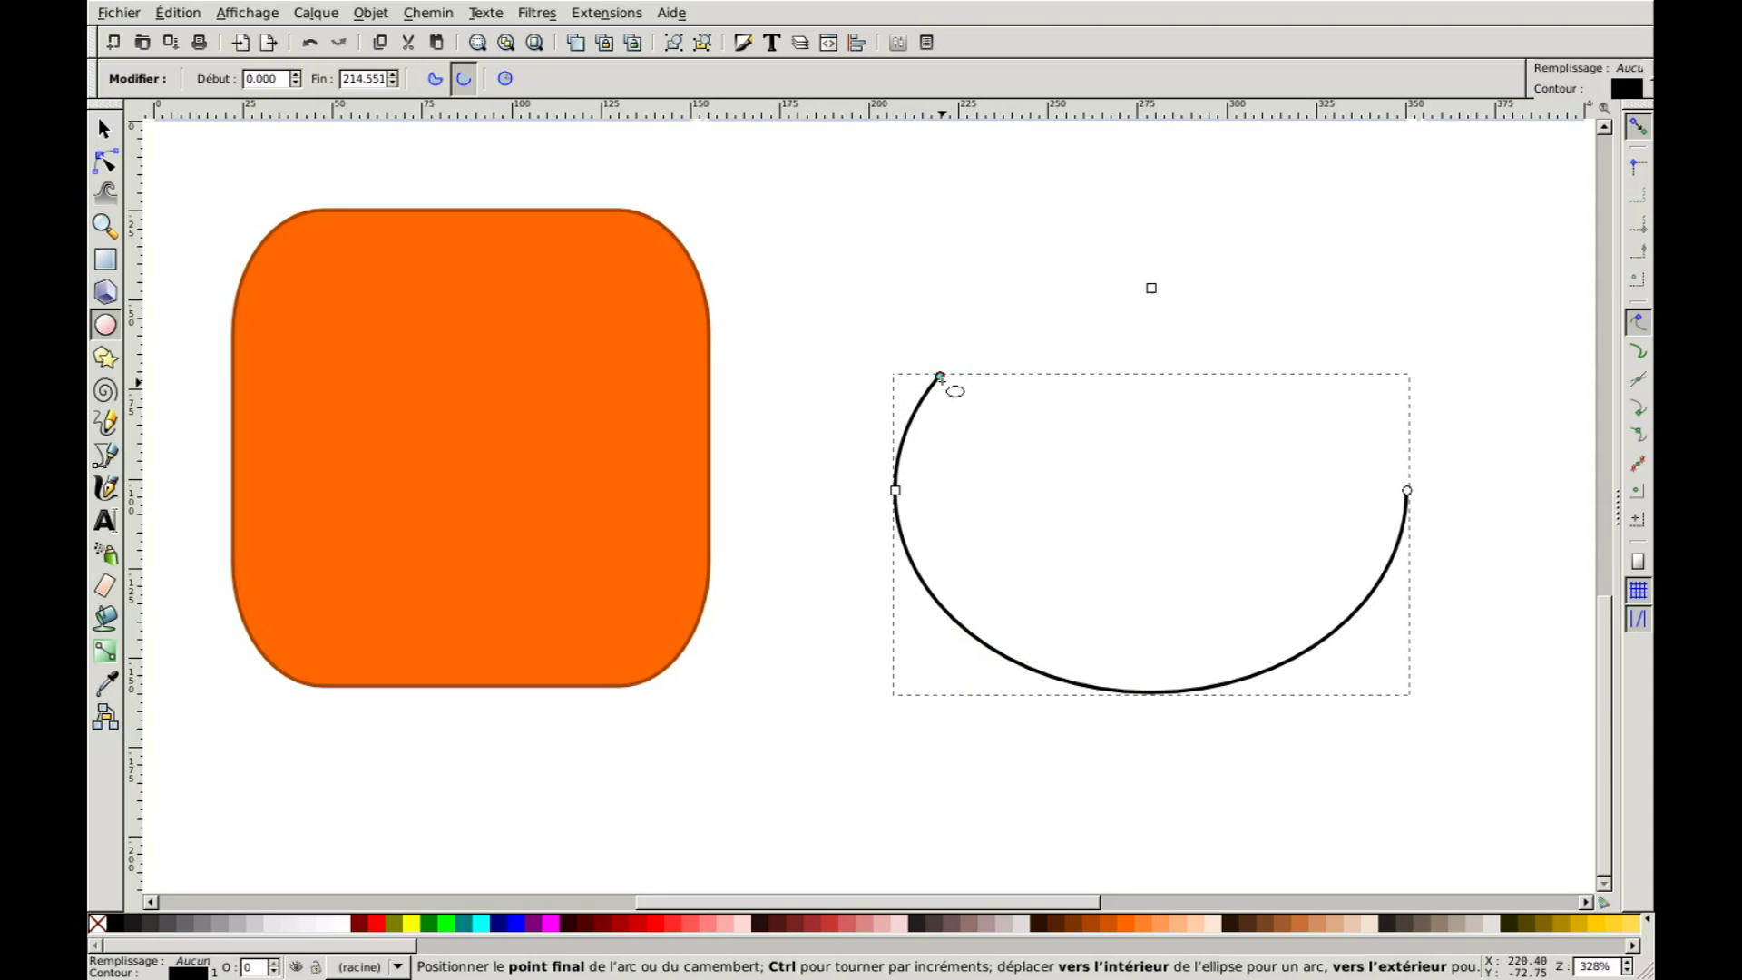
left_click_drag(941, 373, 1439, 375)
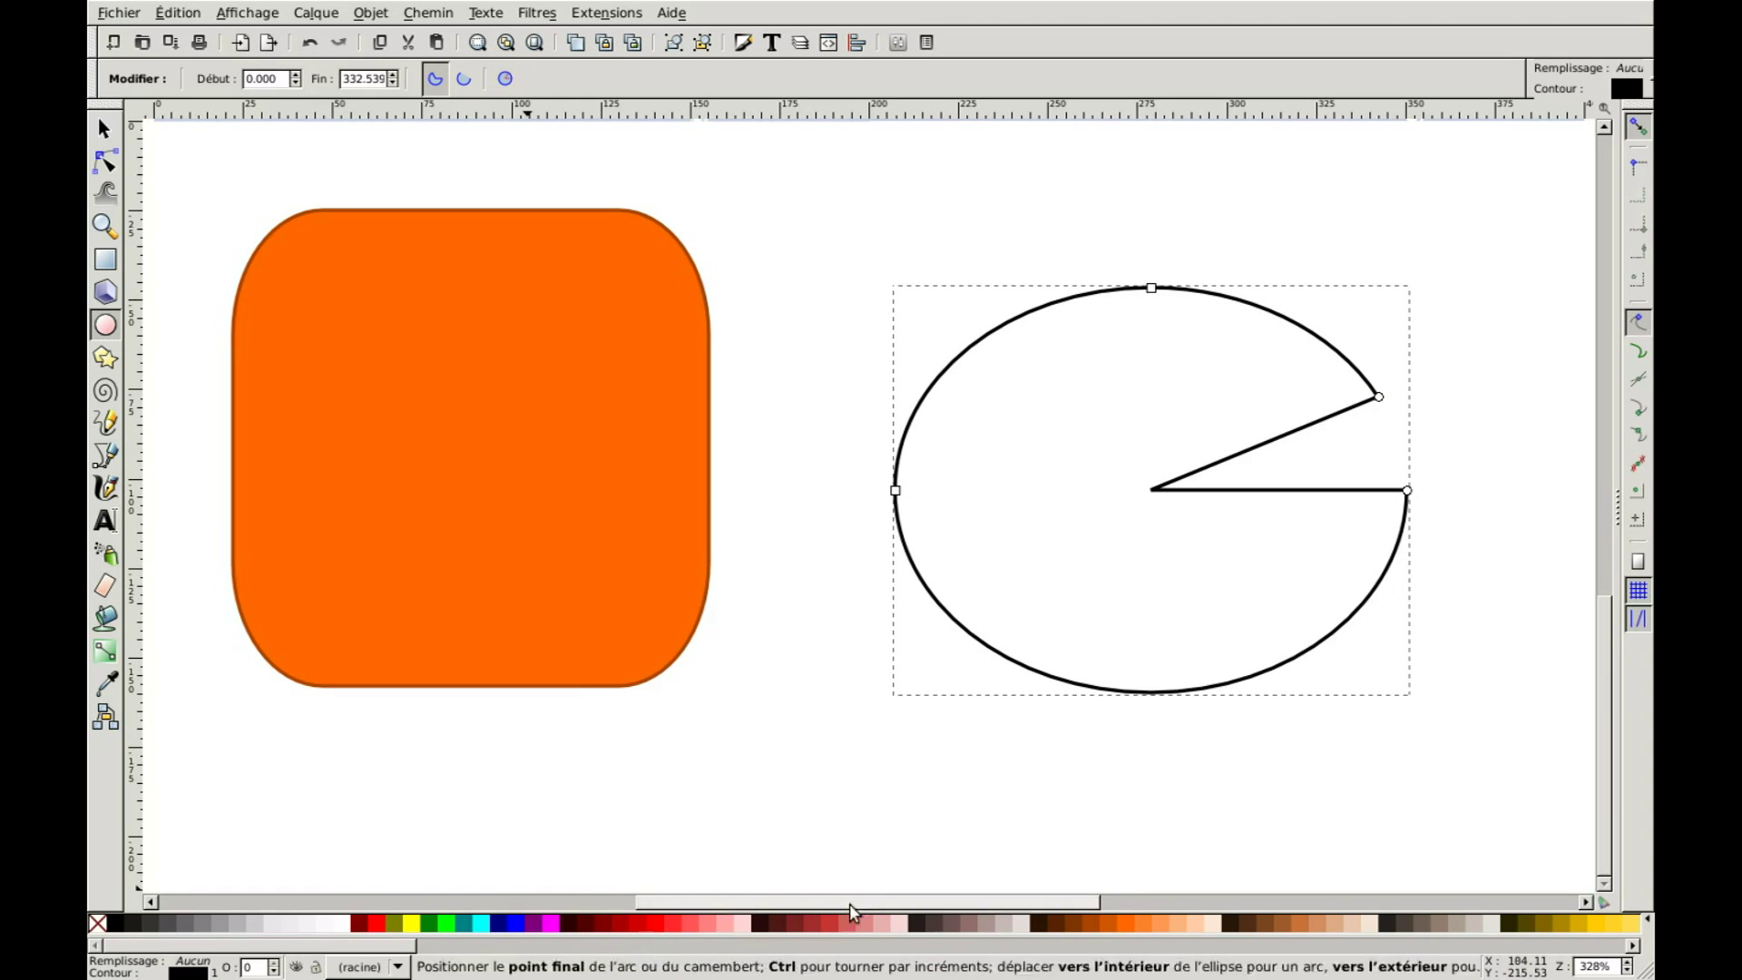
Fill the pie shape with yellow (#FFFF00) and give it a dark olive outline
left_click(413, 922)
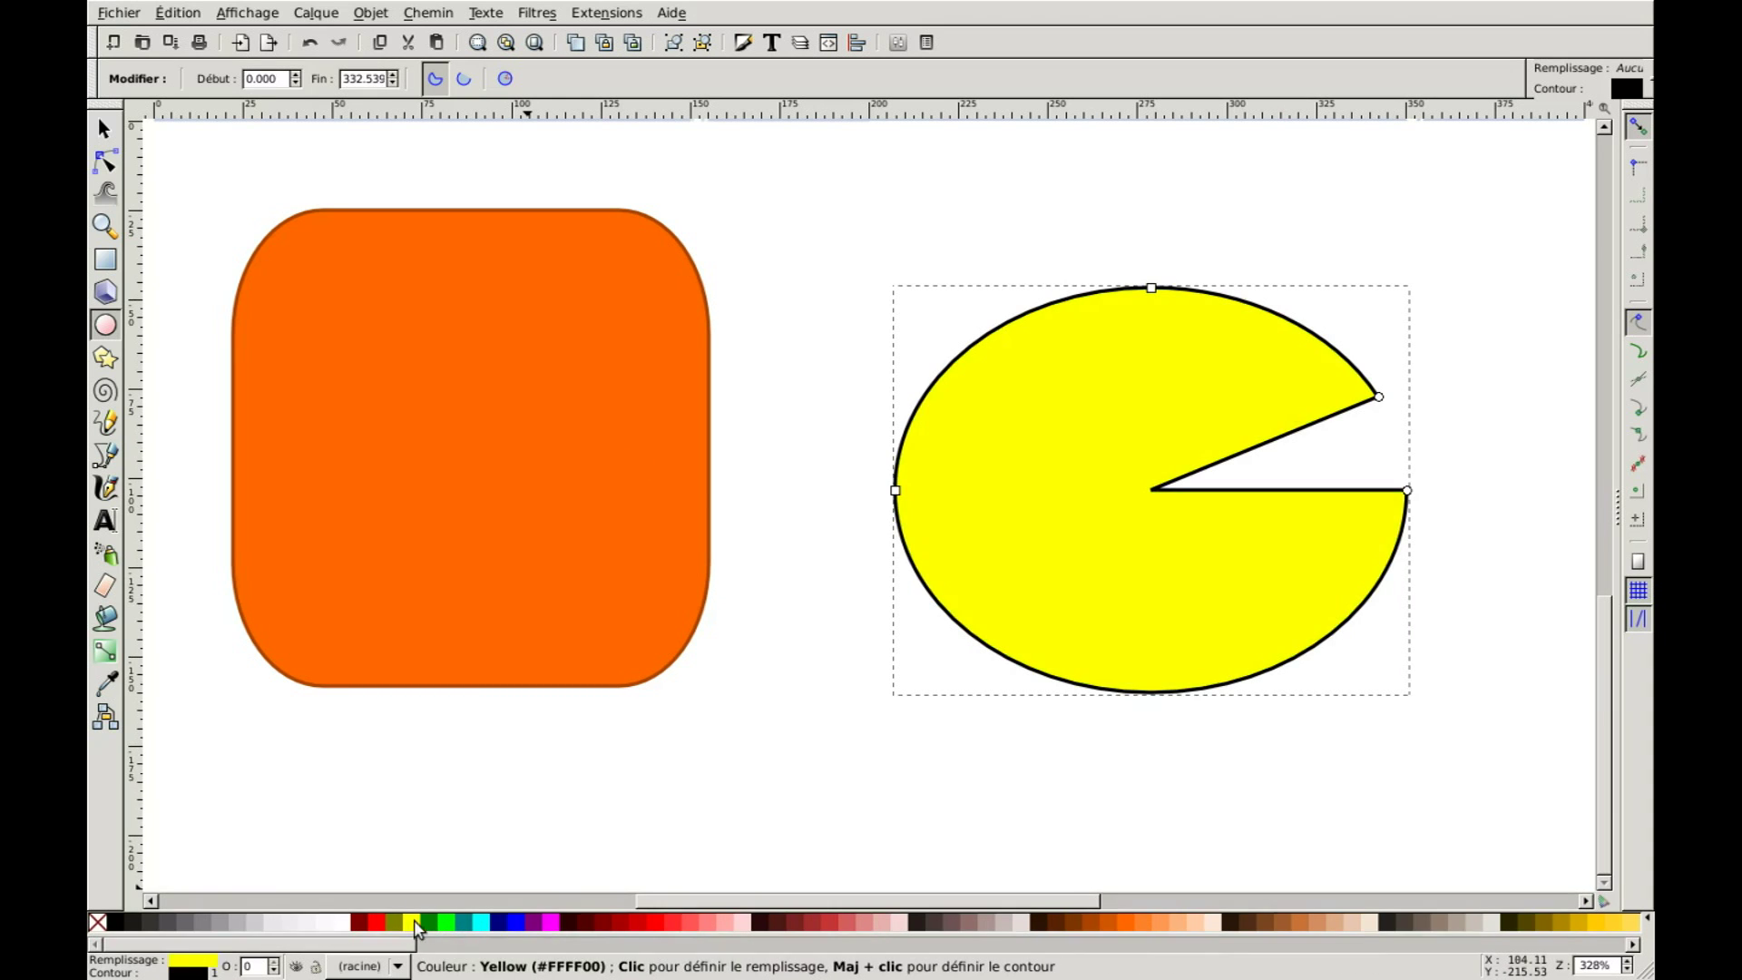
right_click(394, 922)
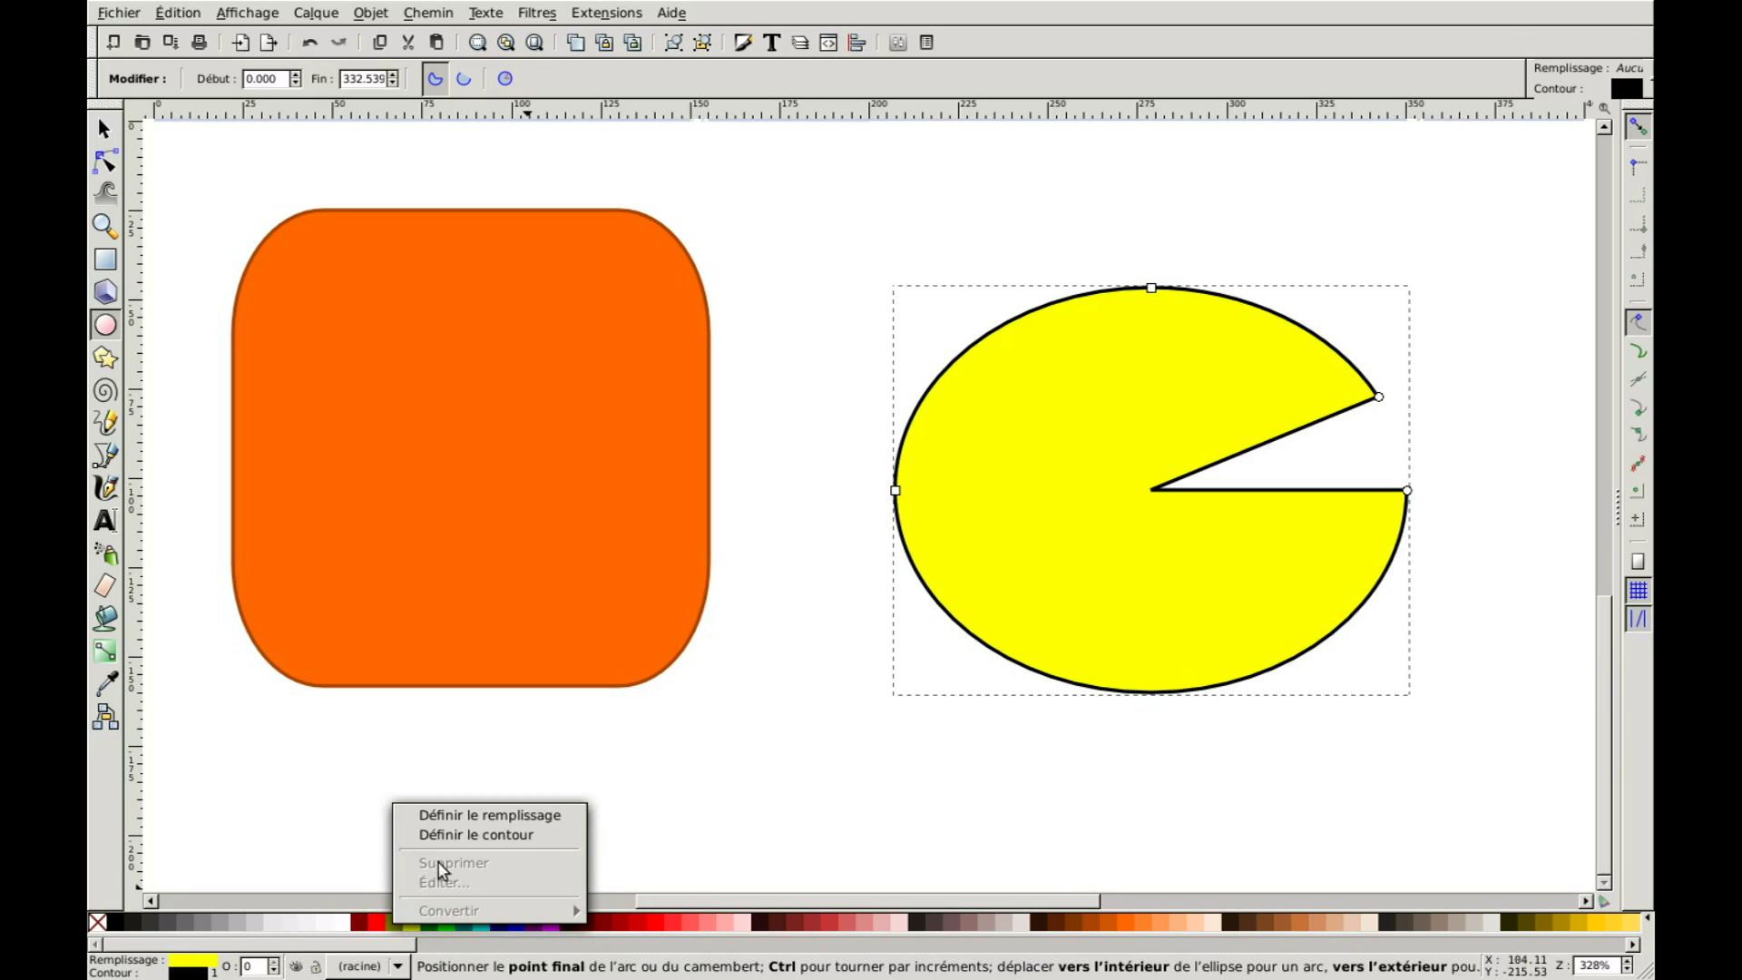
left_click(458, 830)
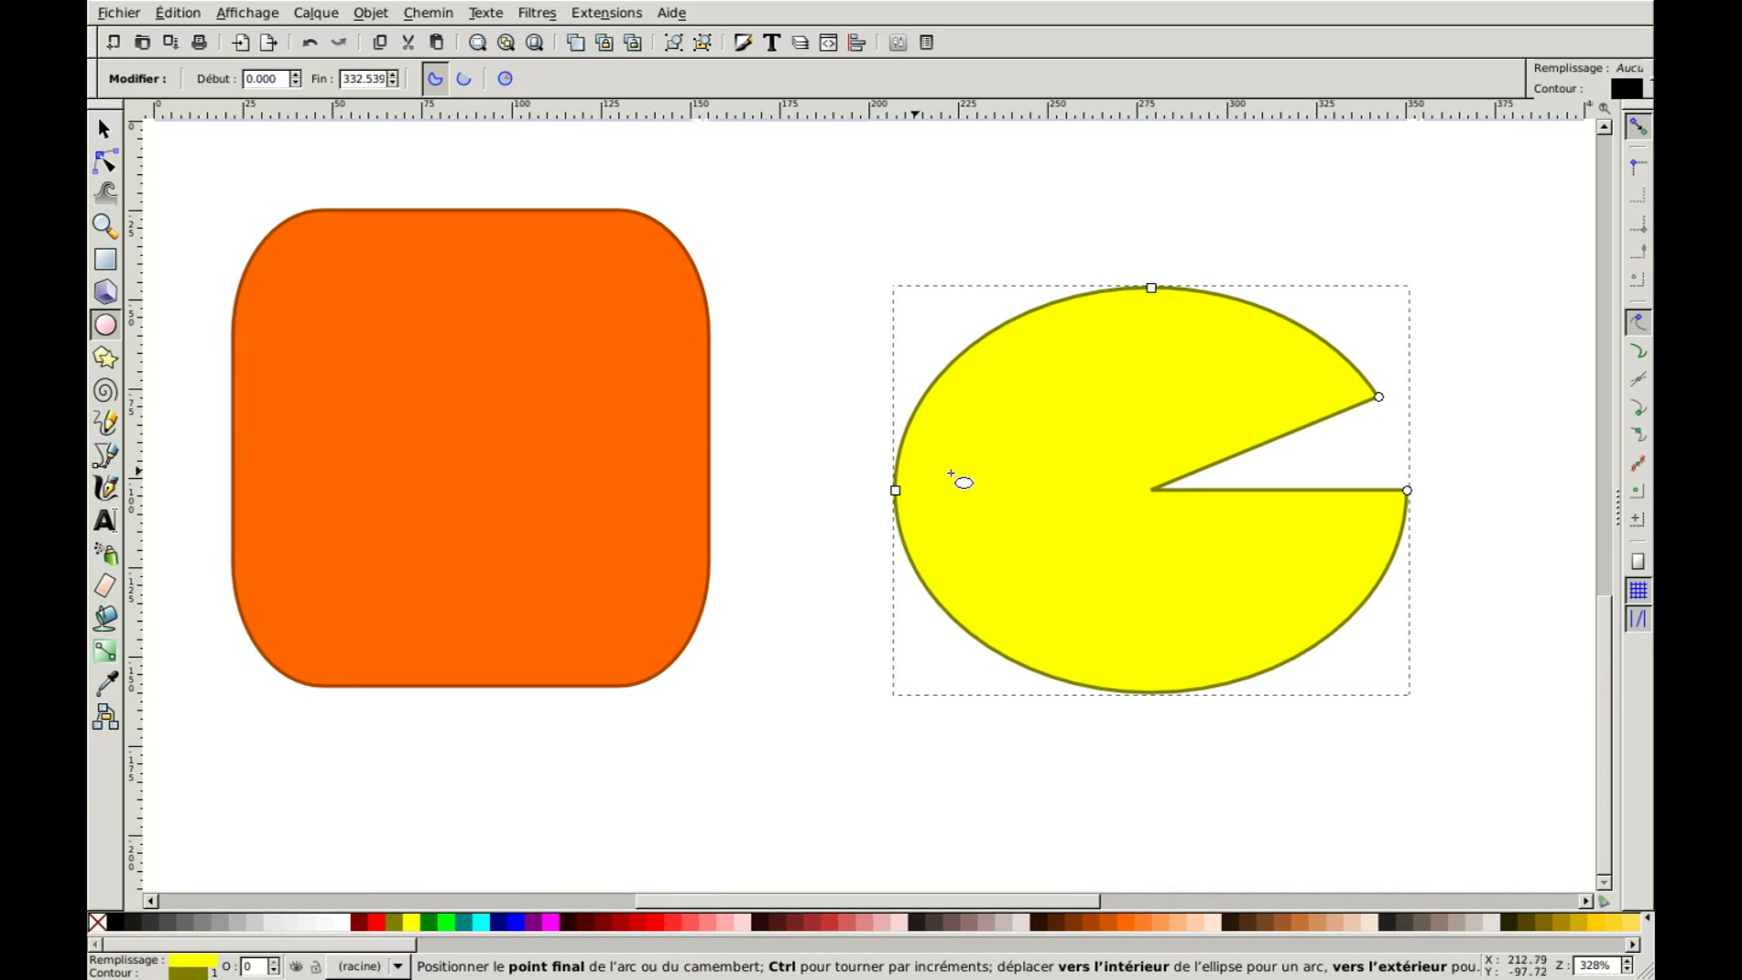
Scale the whole pie shape with the selection handles, stretching it to about 192 px high and squeezing it narrow from both sides
key("s")
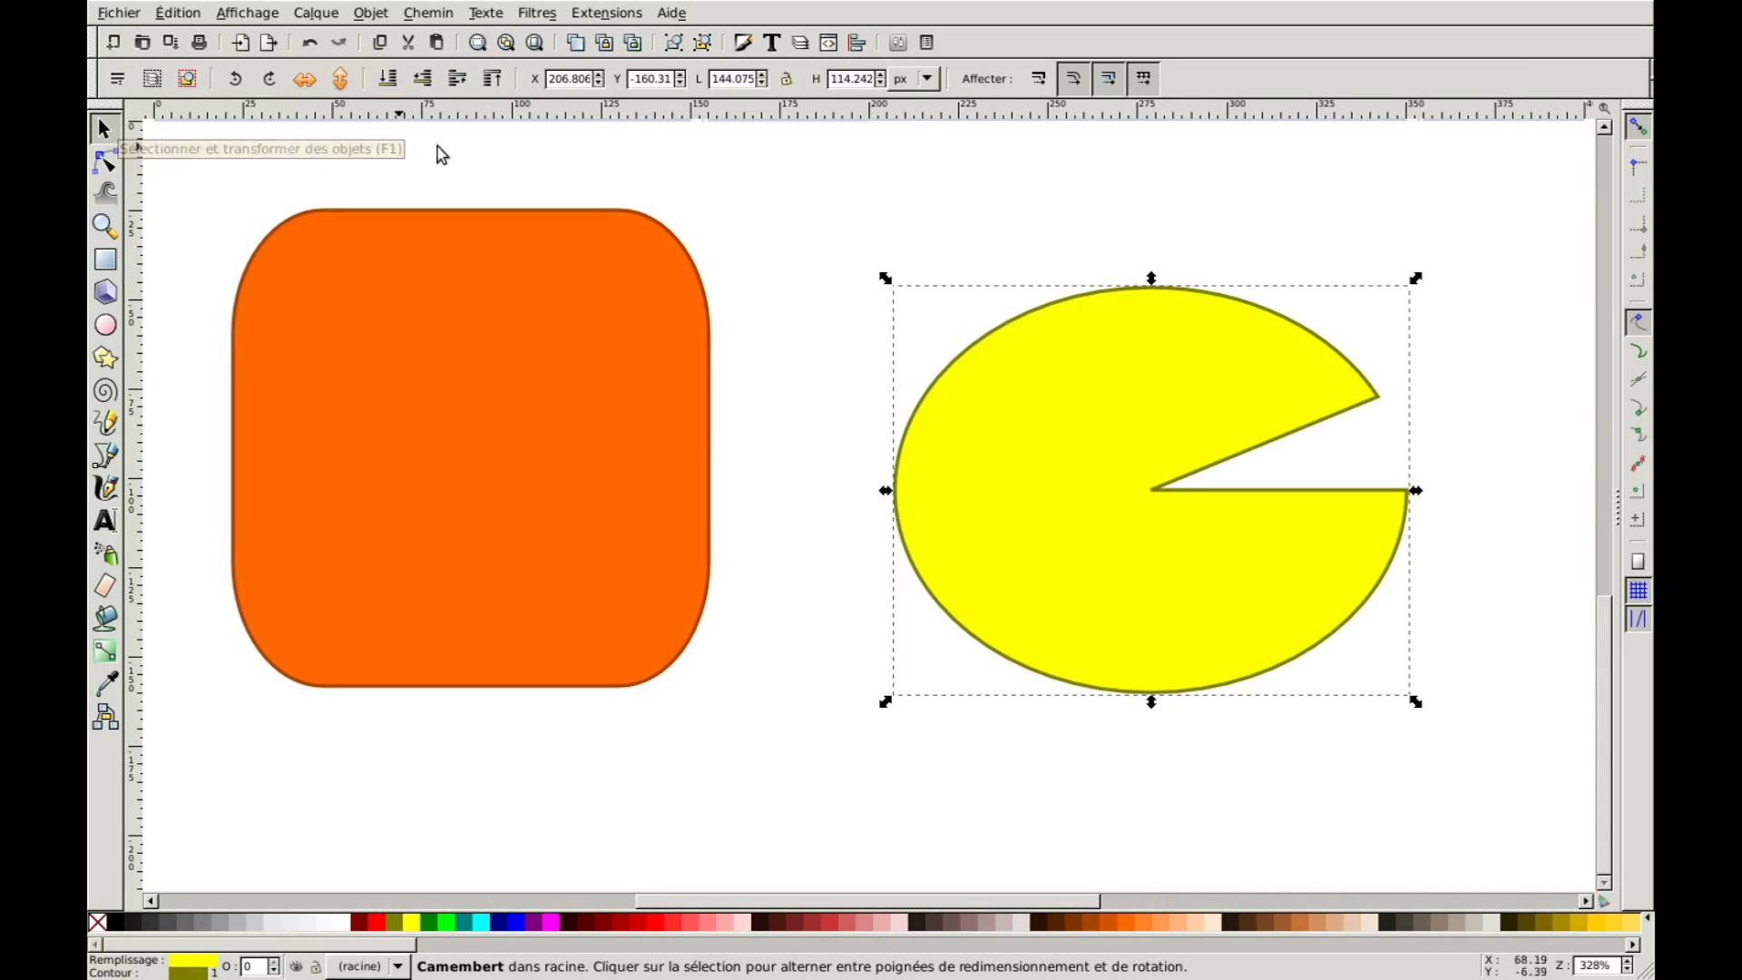
left_click_drag(1151, 279, 1151, 163)
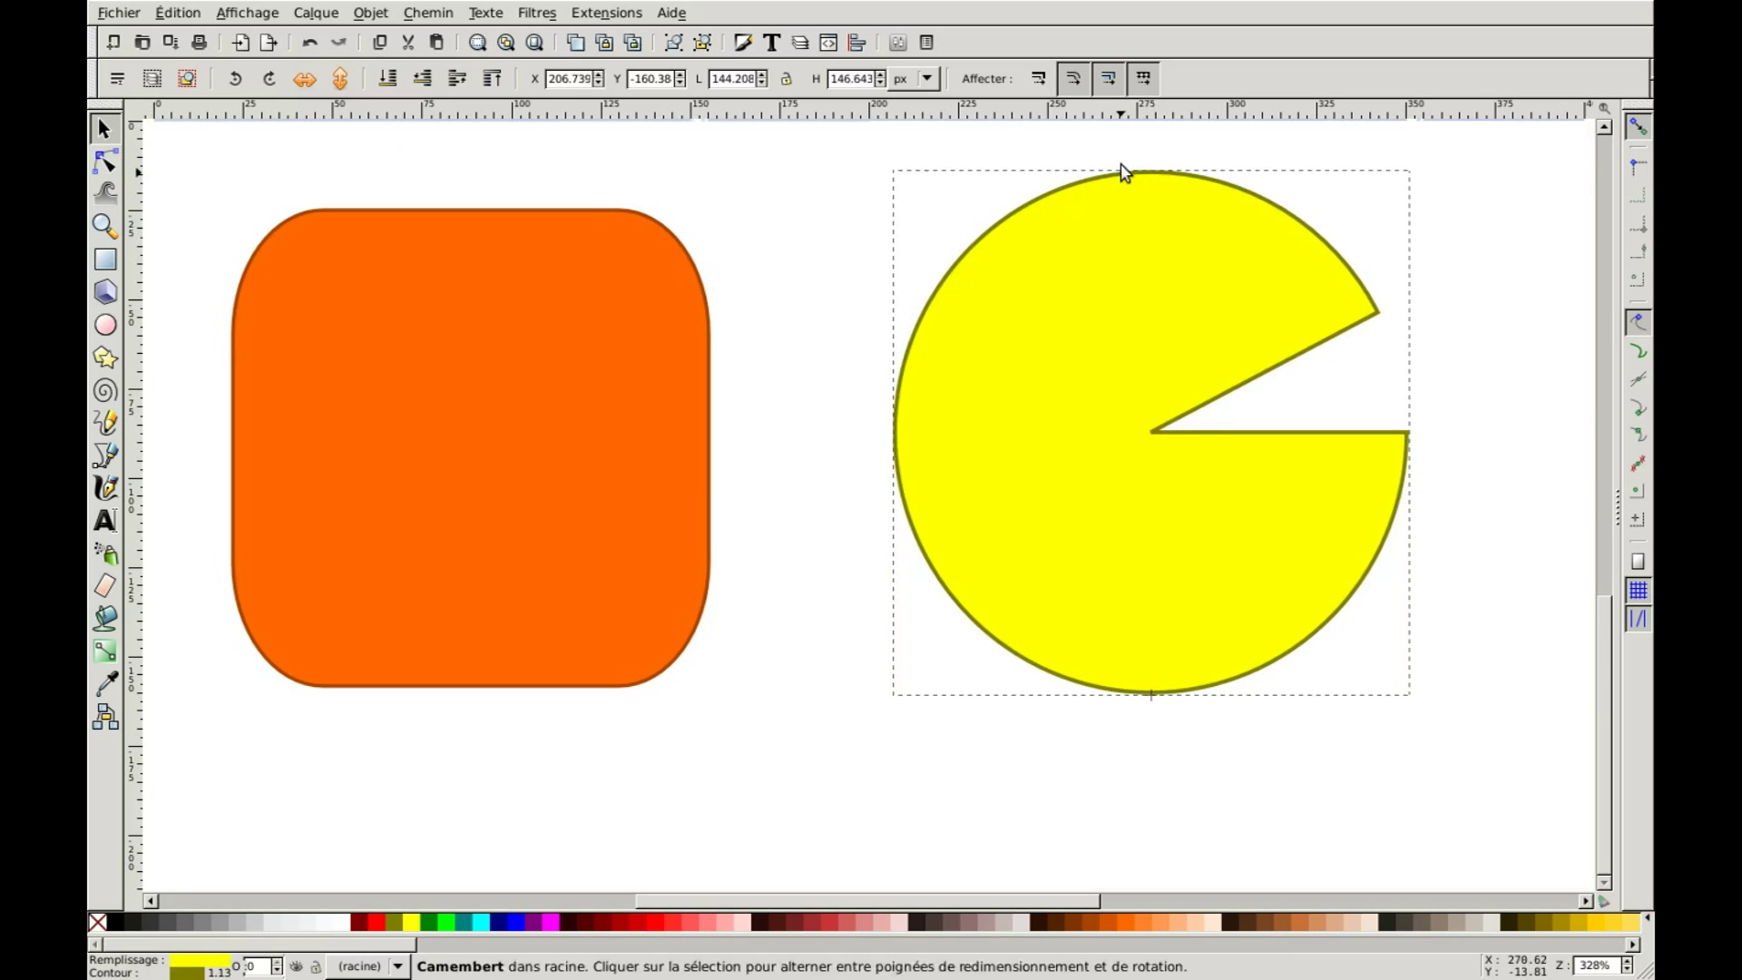
left_click_drag(1148, 693, 1161, 862)
left_click_drag(1418, 513, 1116, 509)
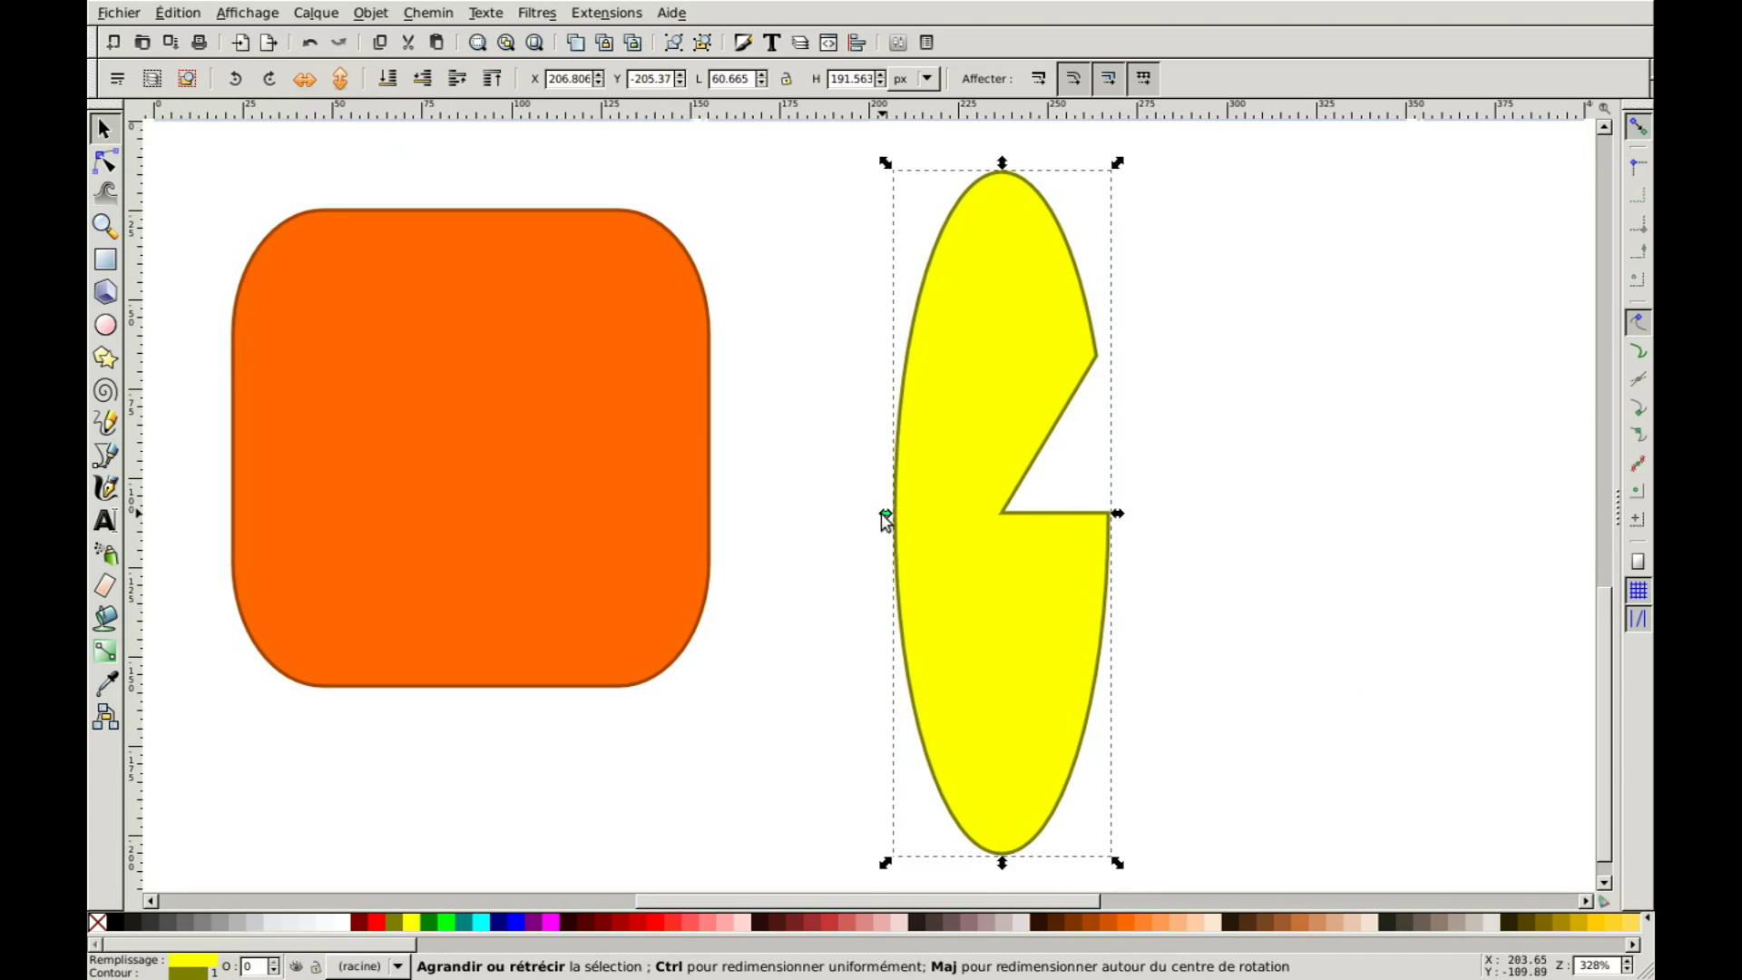
left_click_drag(887, 514, 947, 514)
Reshape the stretched pie shape by its own ellipse handles, reducing its height and widening it into a rounder form
key("n")
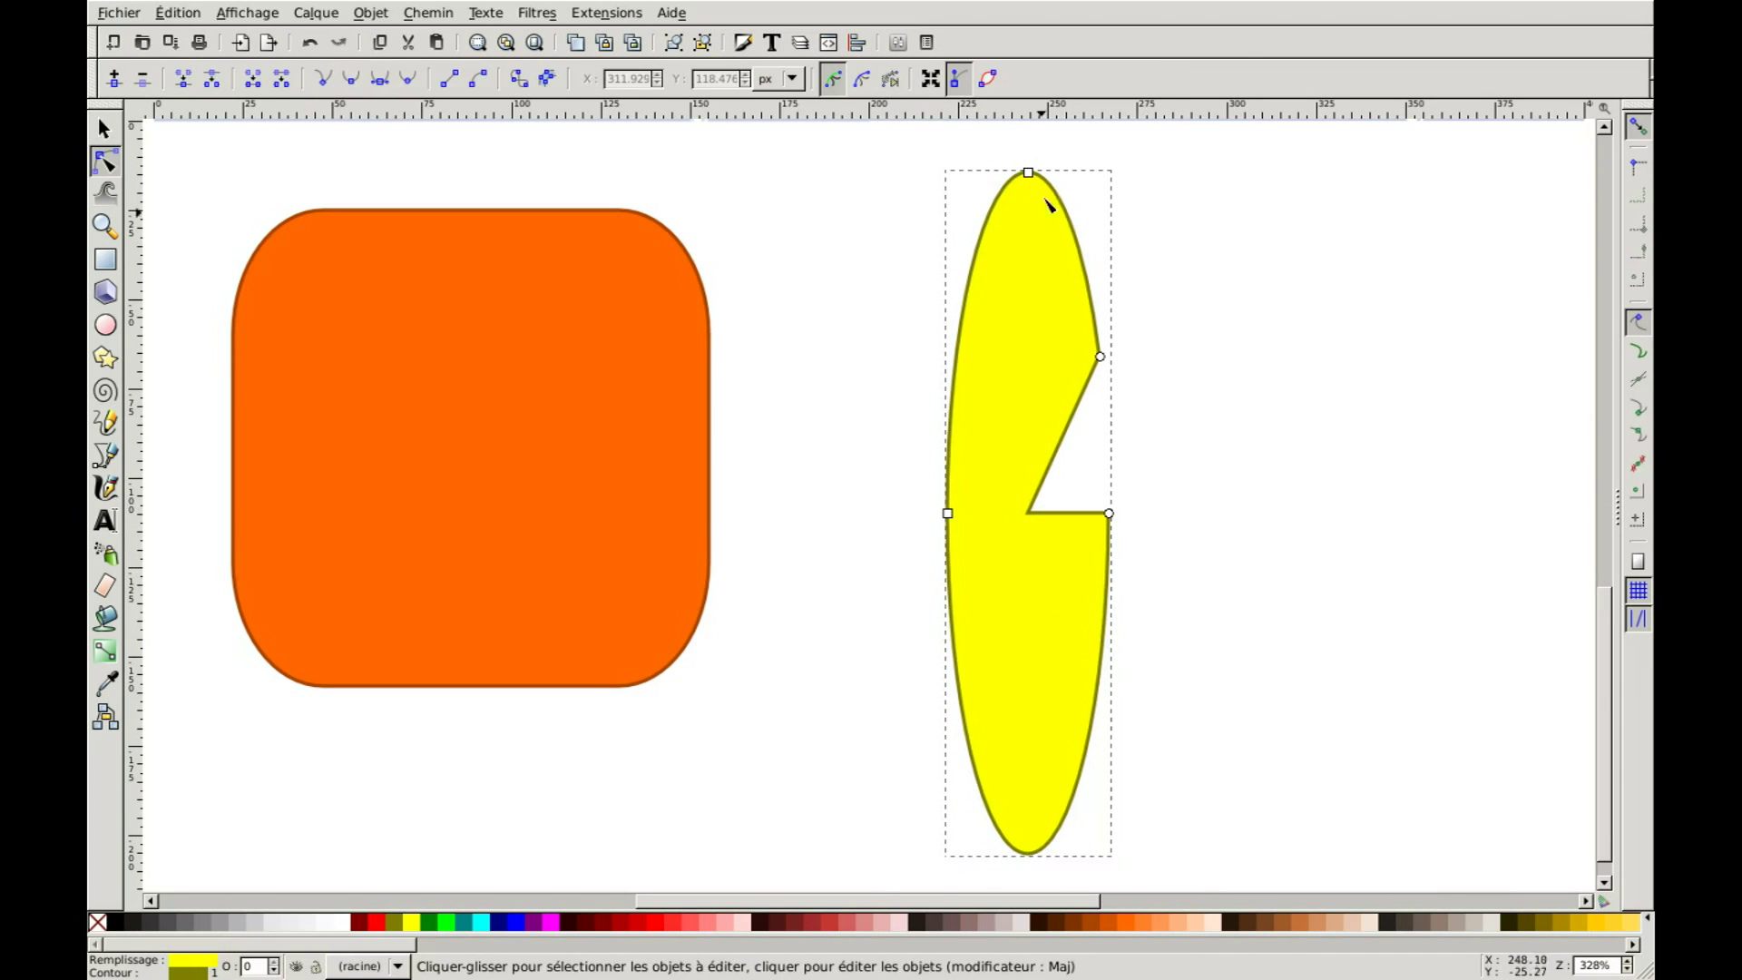
left_click_drag(1028, 175, 1028, 337)
left_click_drag(946, 514, 893, 513)
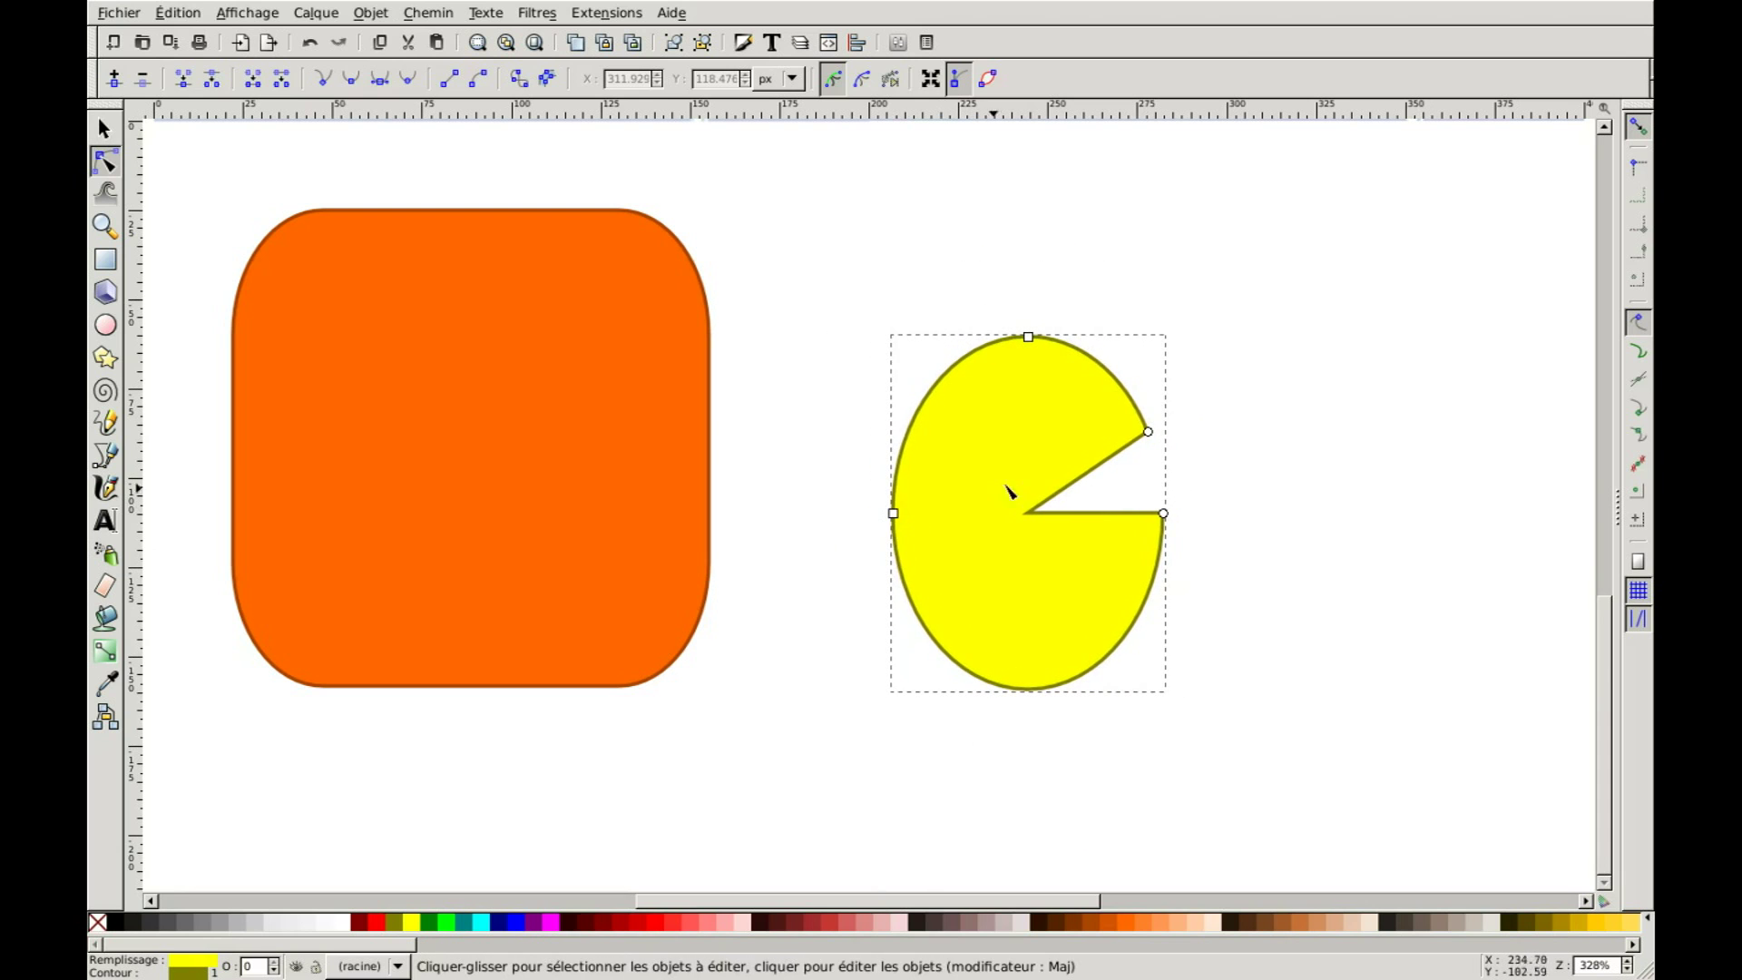
Stretch the yellow pie shape vertically by its ellipse handle to about 167 px high, and move it slightly towards the orange square
left_click_drag(1029, 338, 1029, 218)
mouse_move(1148, 376)
left_mouse_down()
mouse_move(1159, 436)
mouse_move(1145, 365)
left_mouse_up()
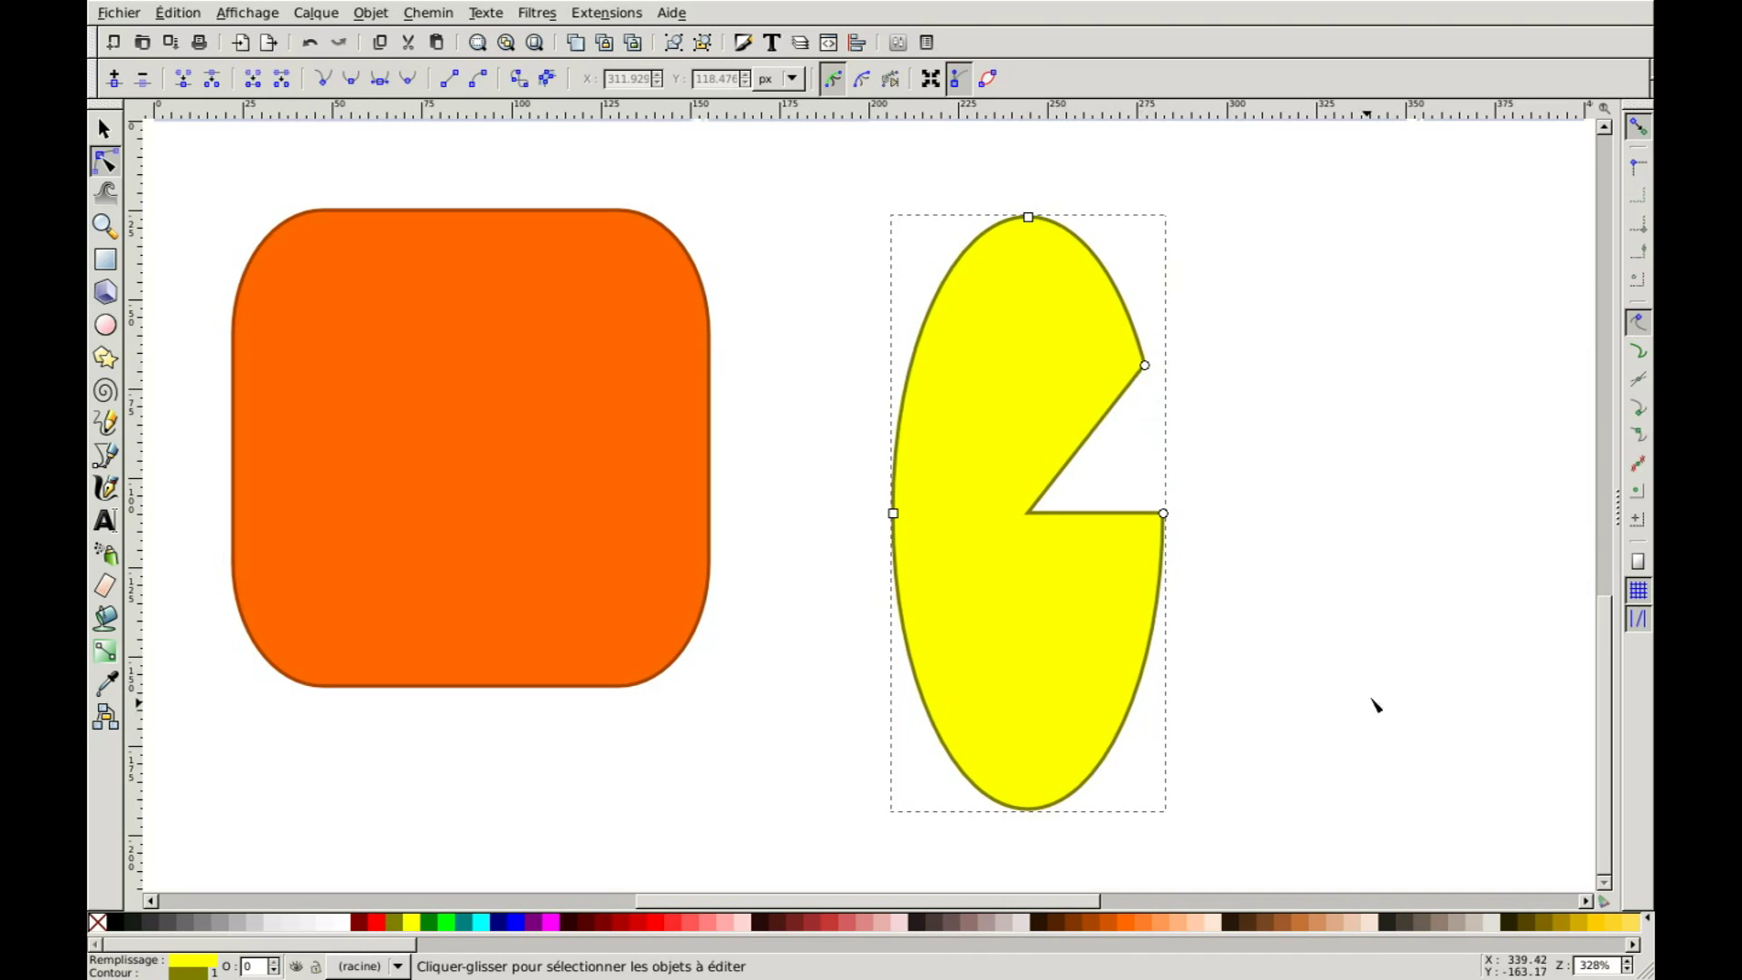
key("s")
left_click_drag(1002, 389, 961, 369)
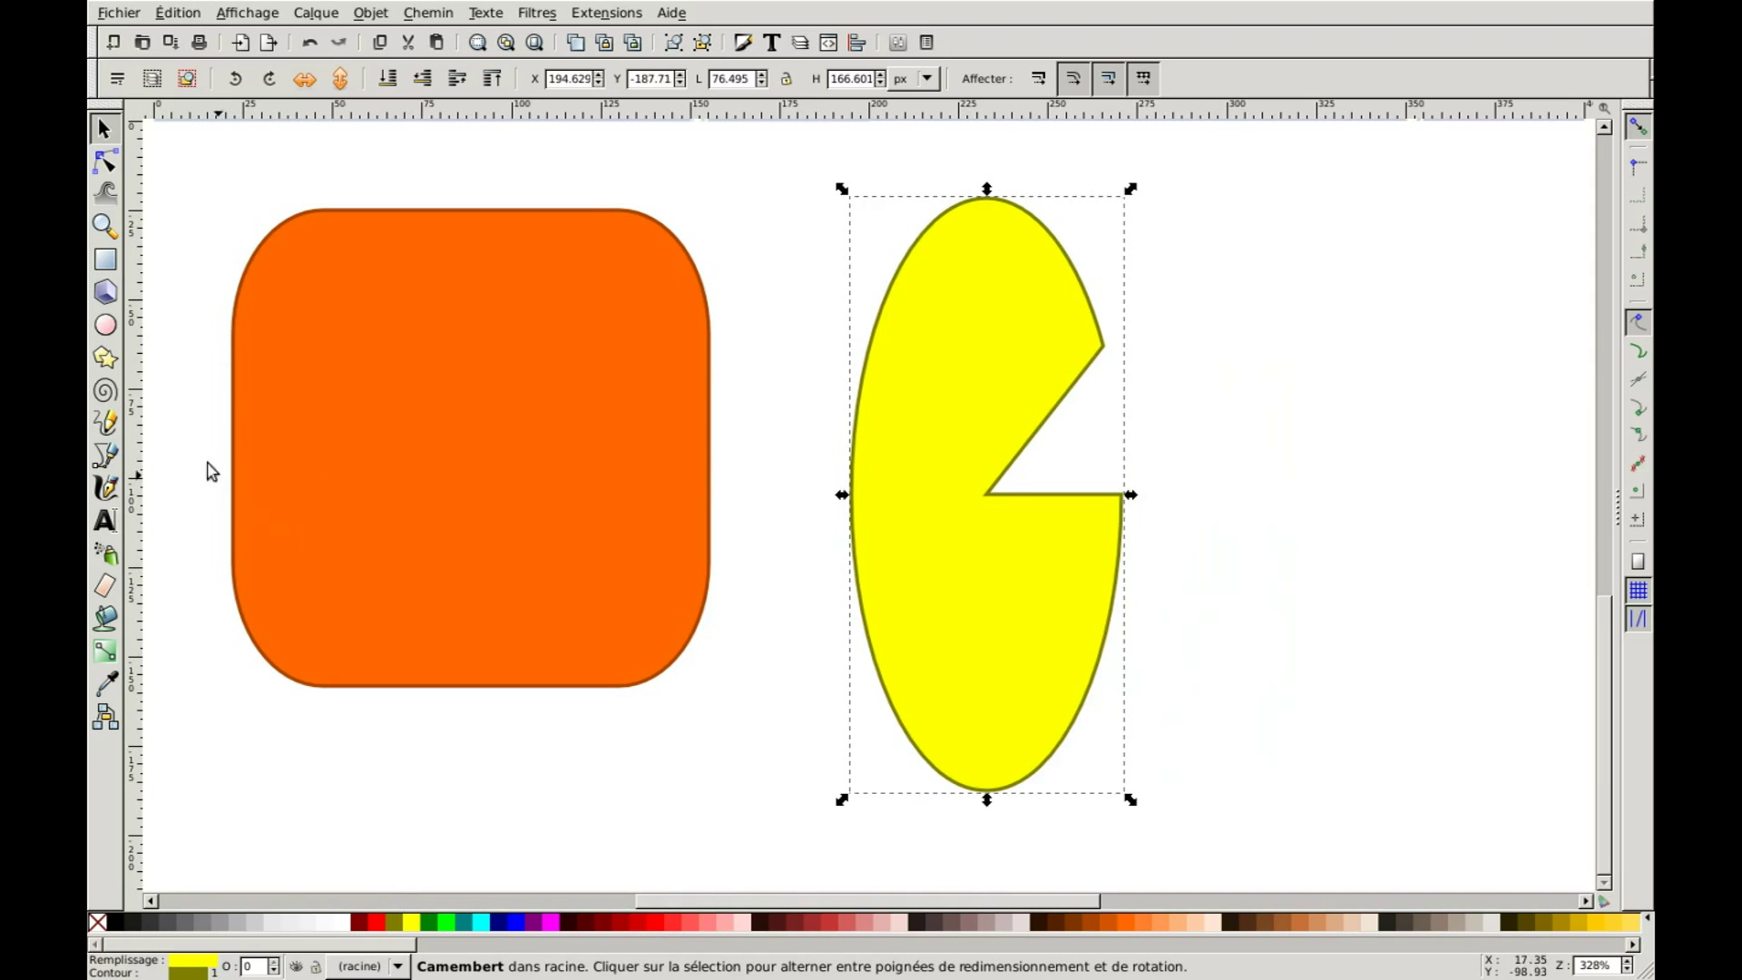
Draw a five-pointed yellow star beside the pie shape and tilt and twist its points, reaching a spoke ratio of about 0.469
left_click(105, 356)
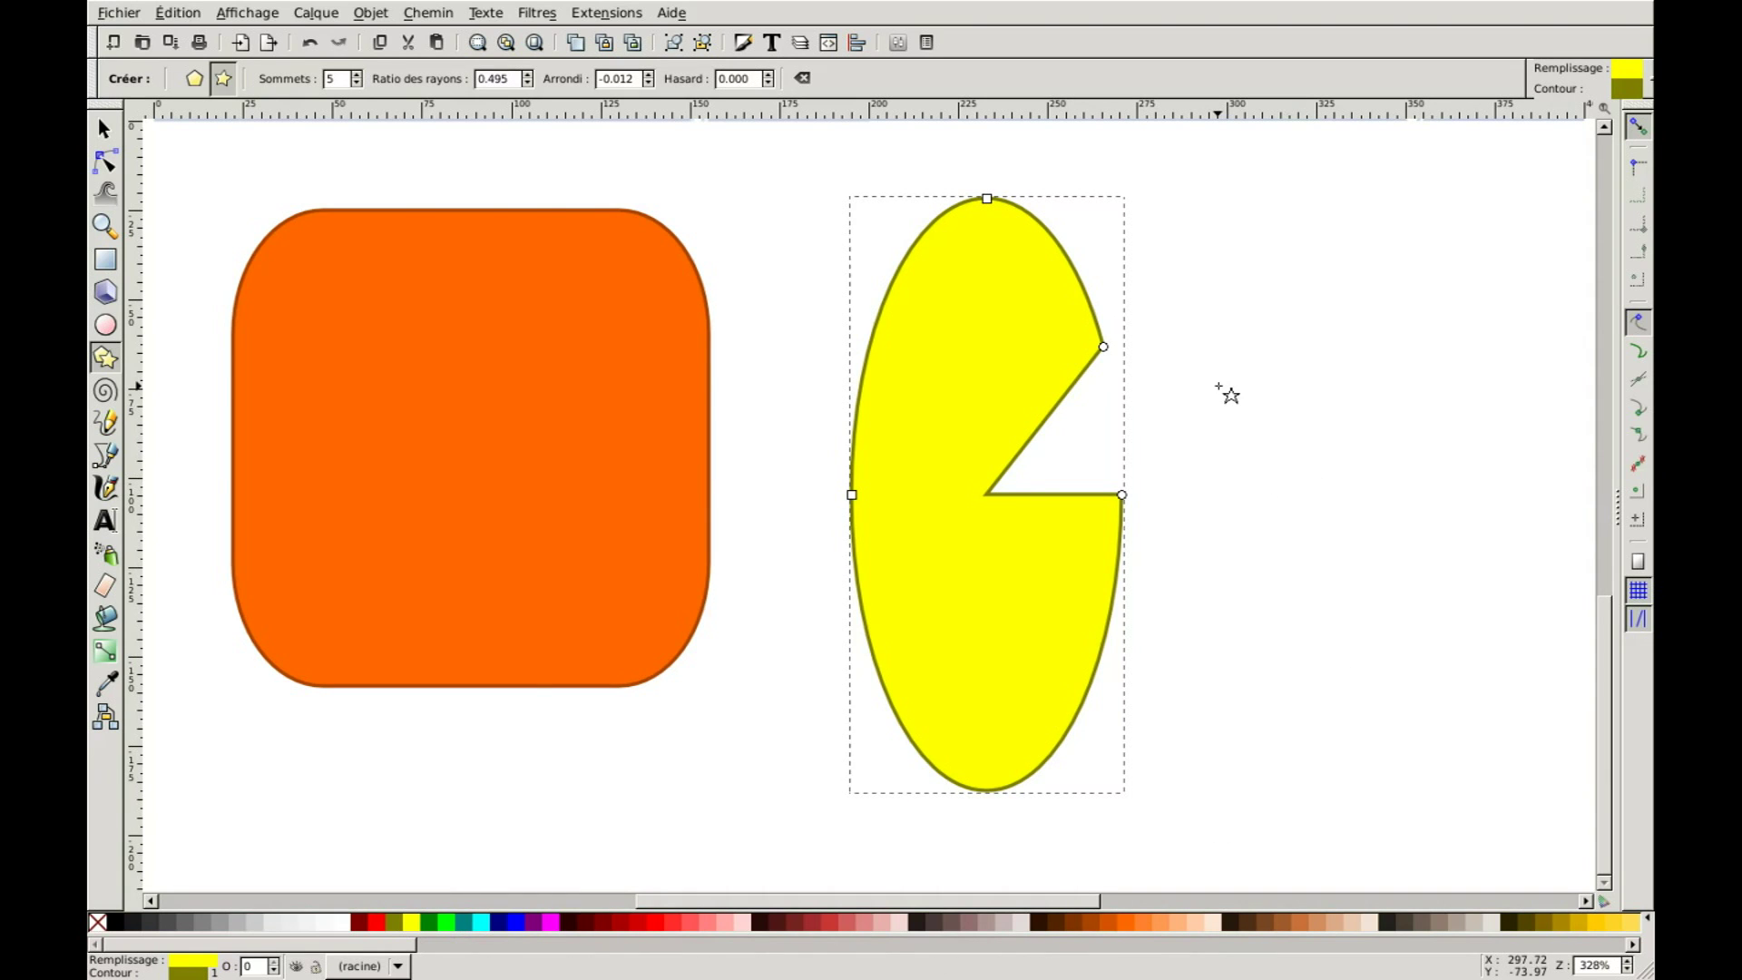
scroll(1227, 394, "right", 6)
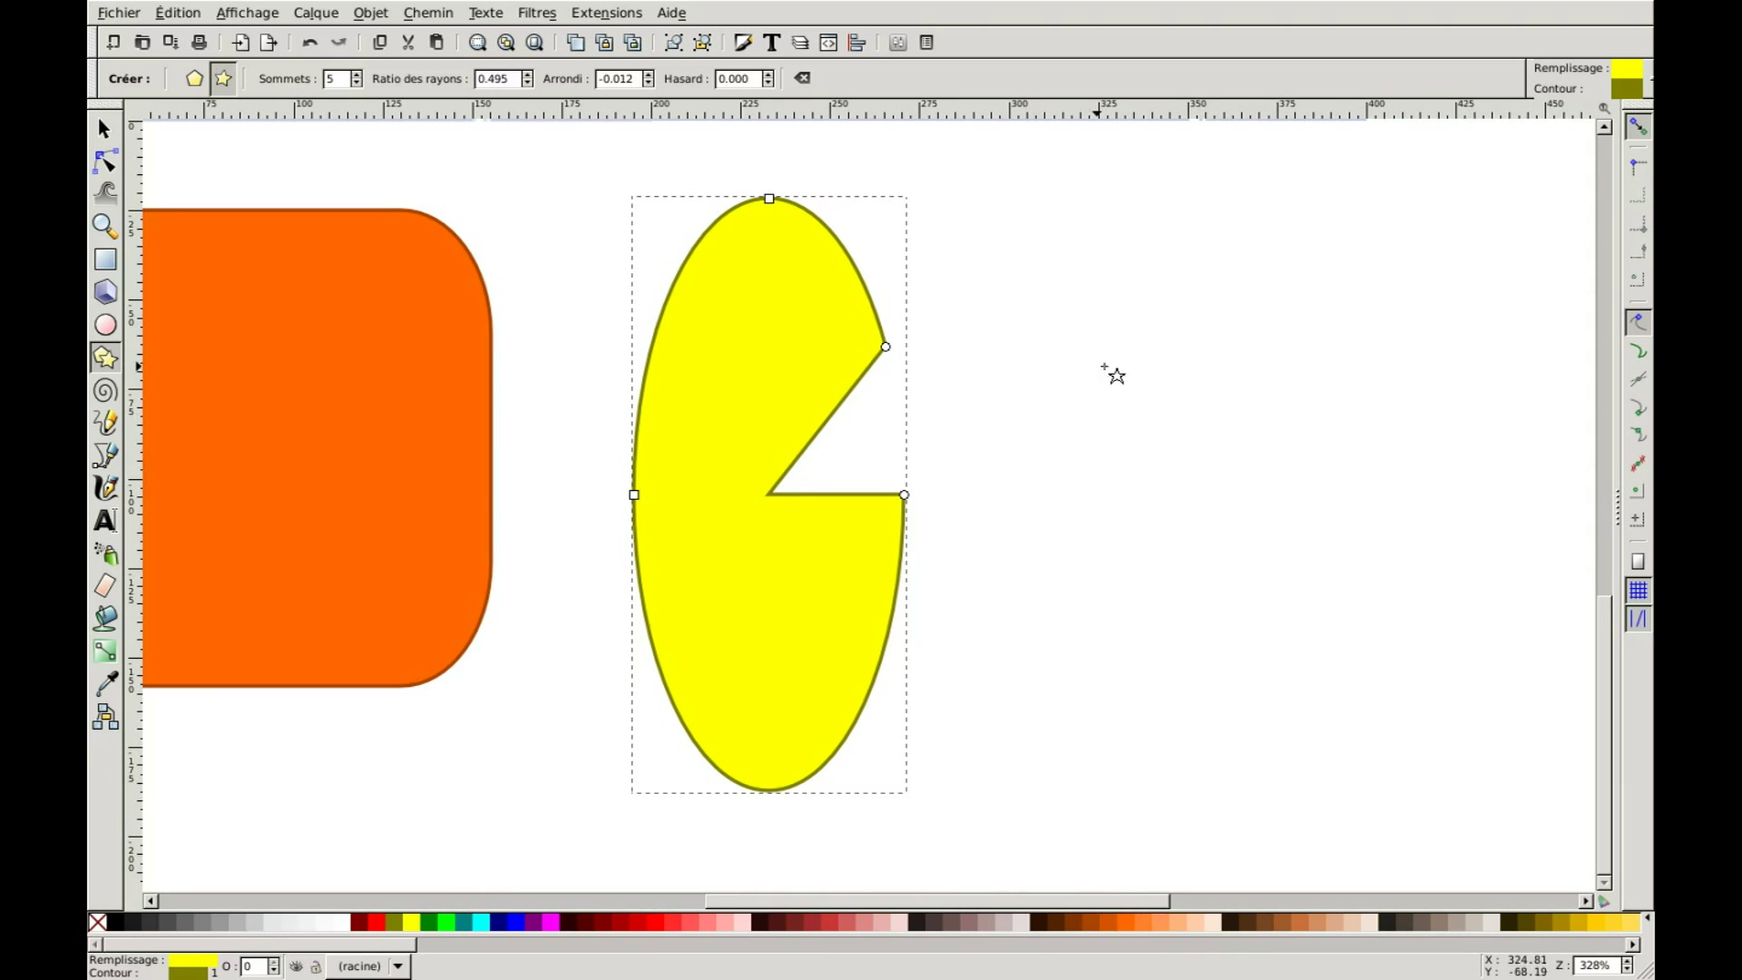
left_click_drag(1151, 372, 1149, 209)
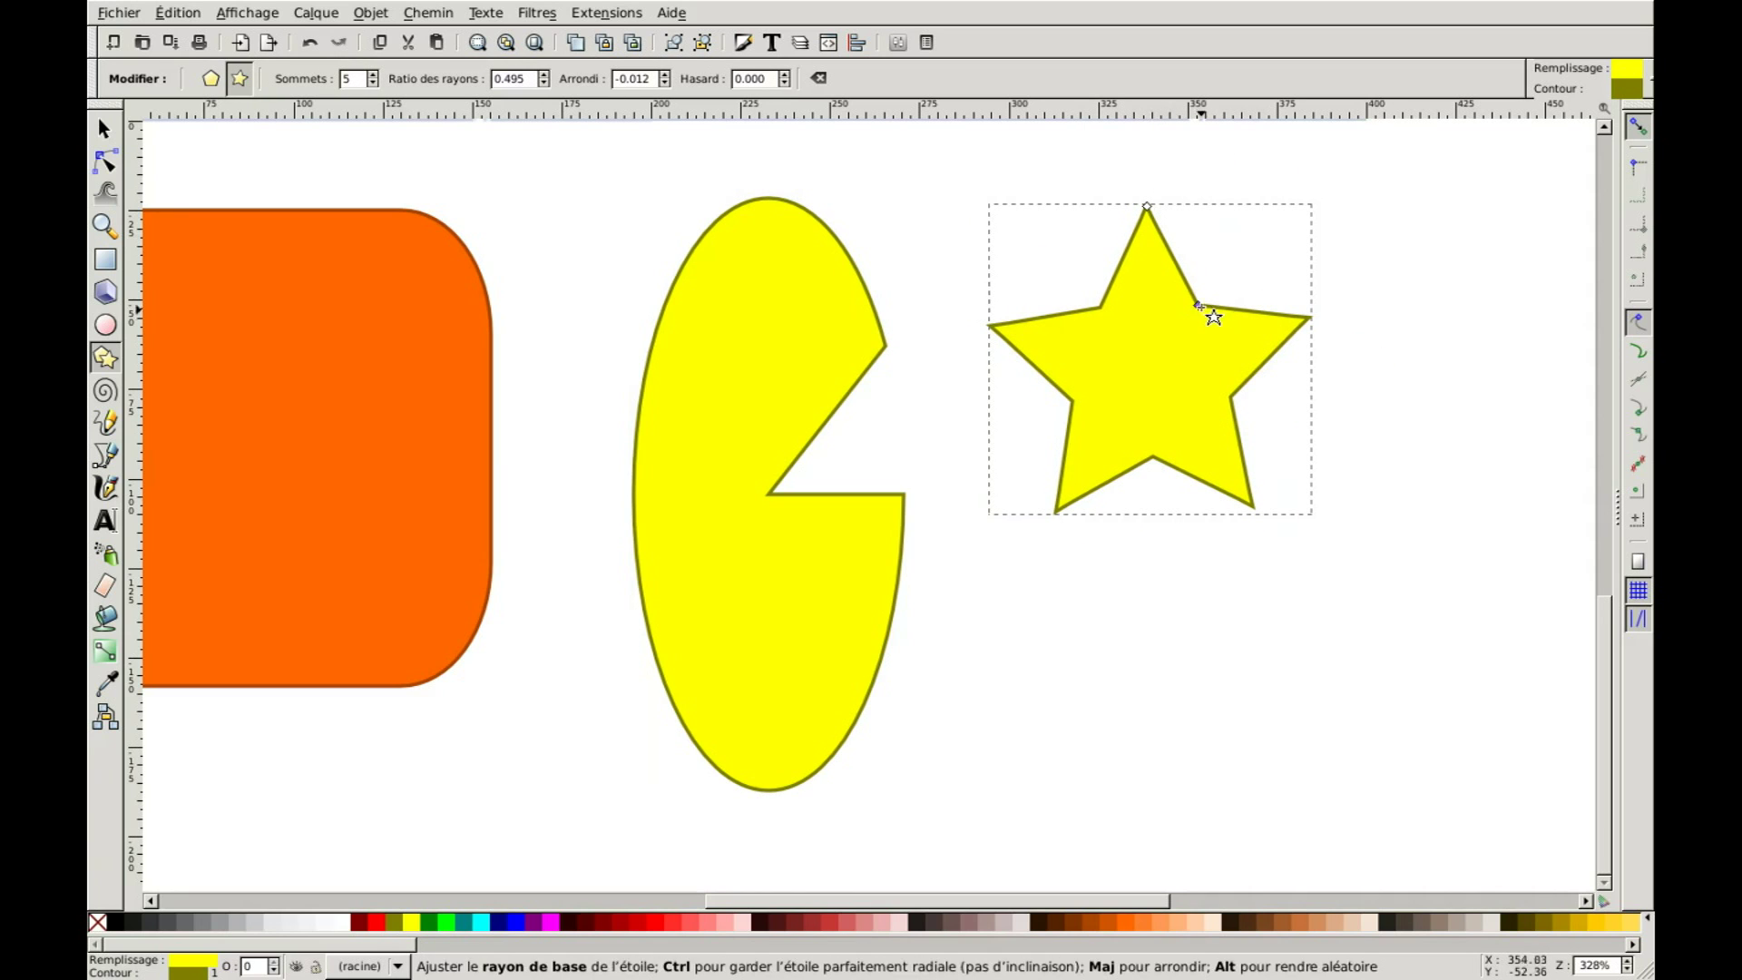
left_click_drag(1148, 207, 1108, 189)
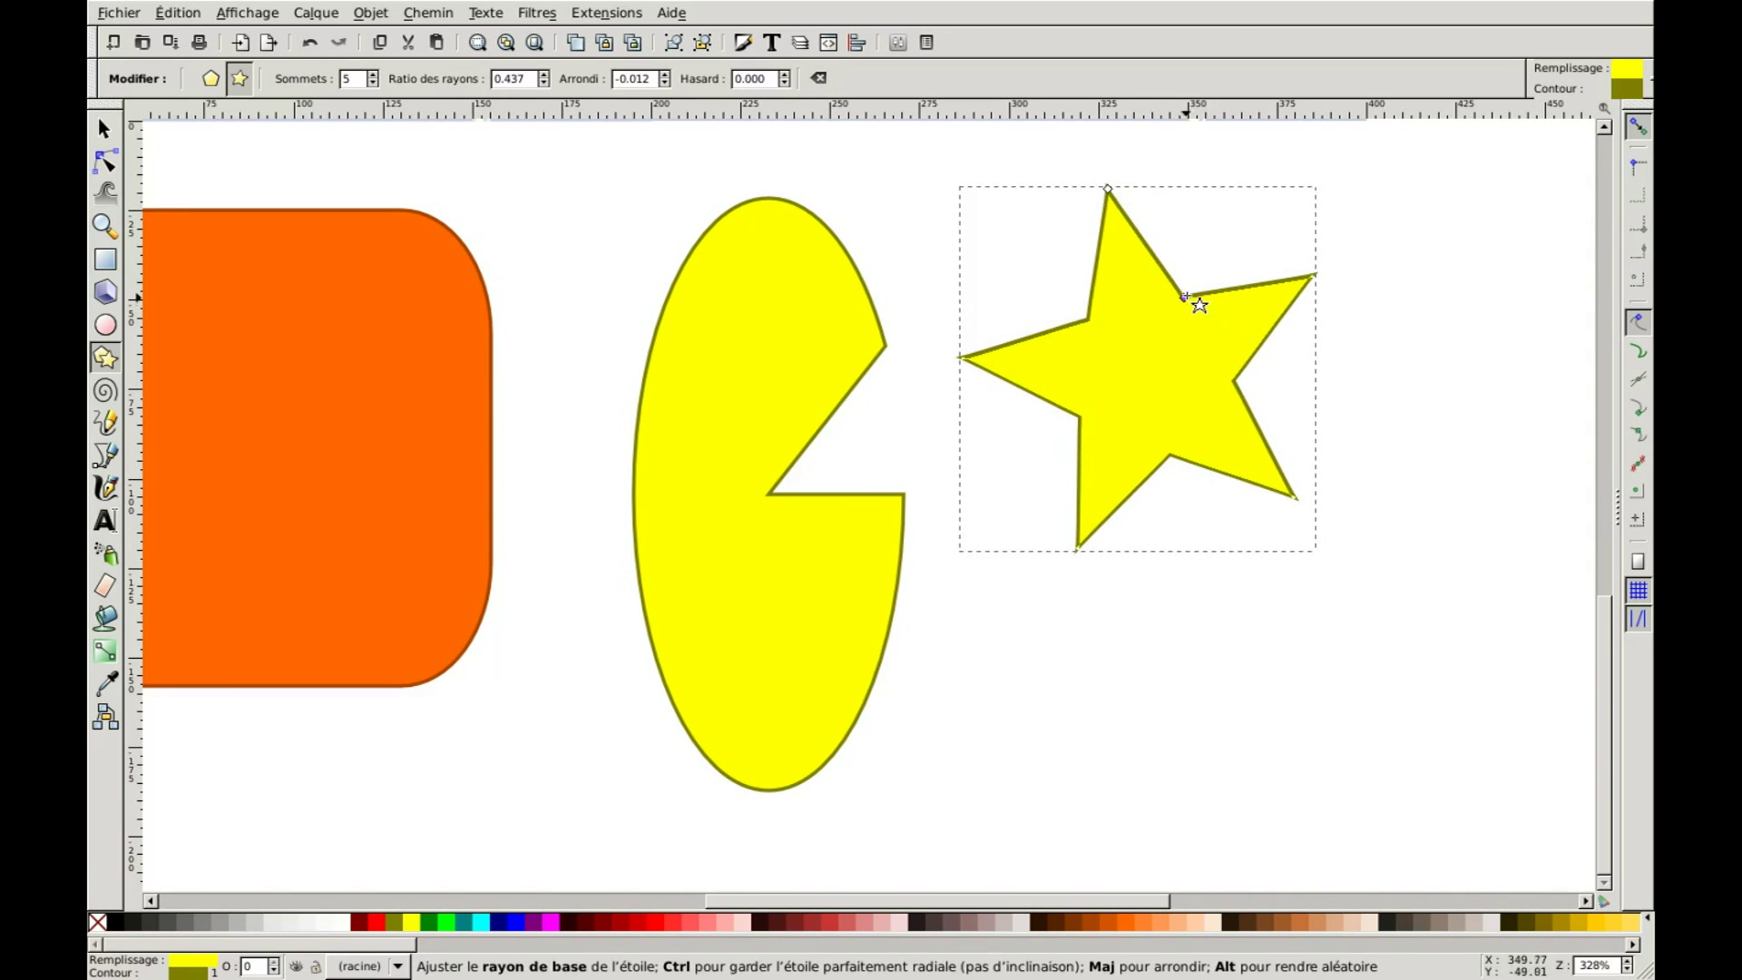
left_click_drag(1183, 298, 1227, 505)
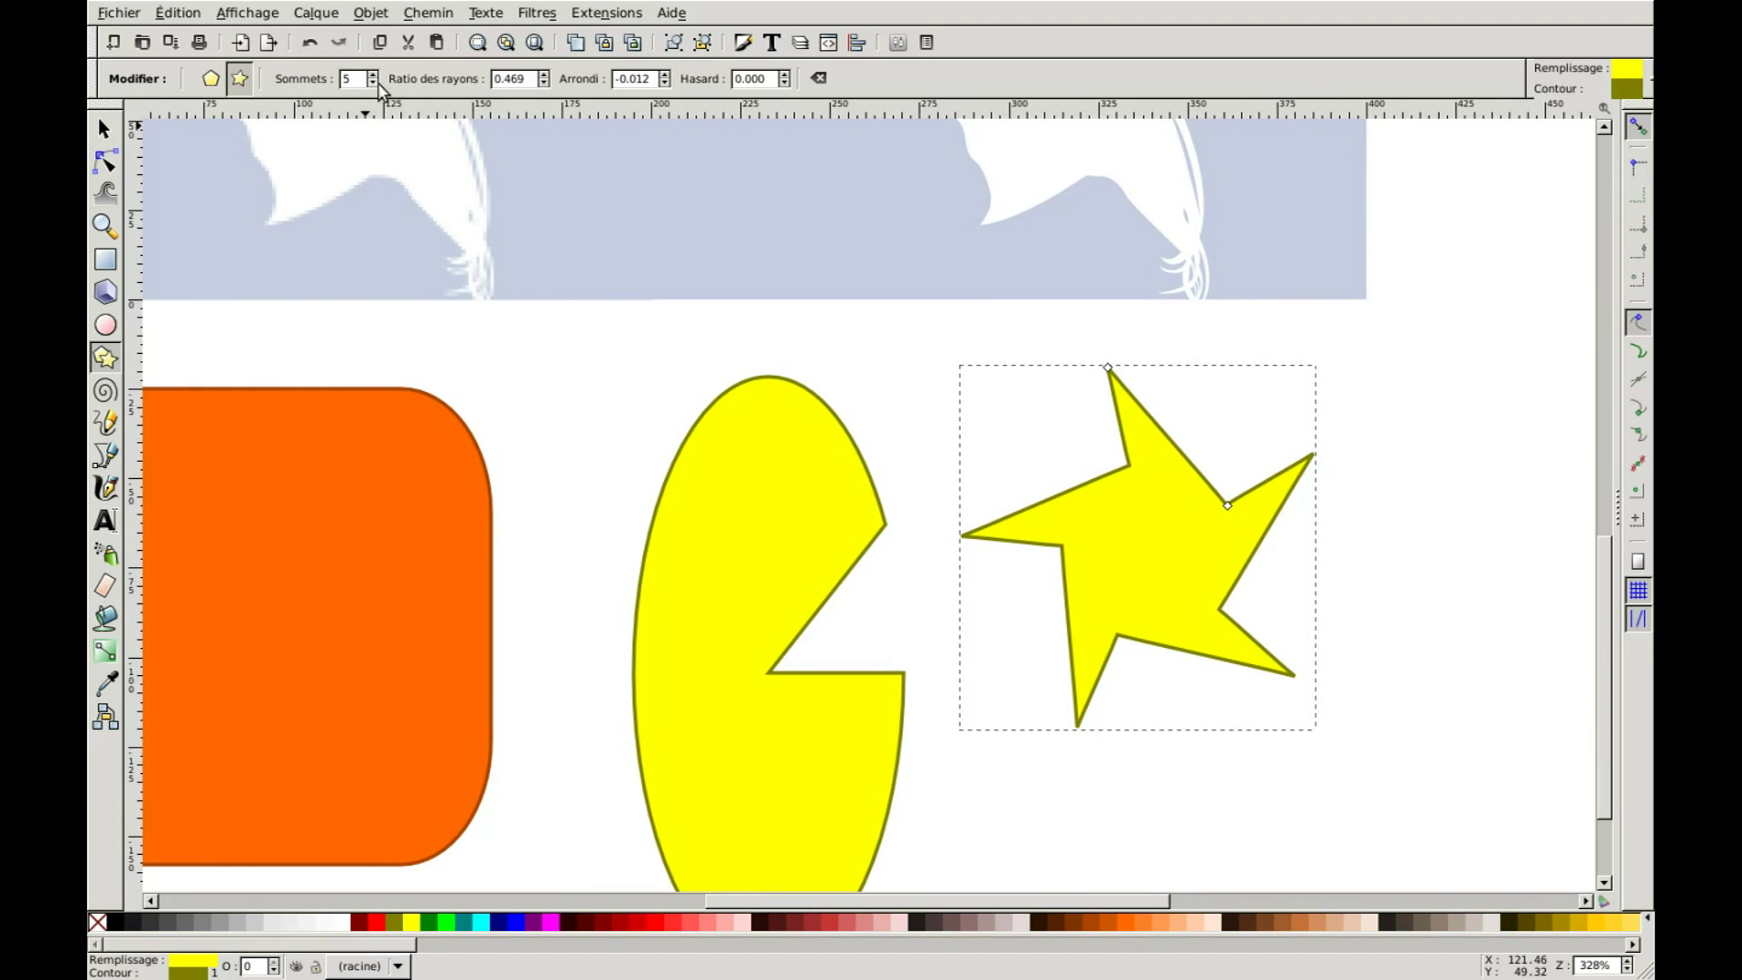
Try different corner counts on the star, raising the number and reducing it to 3
scroll(463, 363, "up", 7)
scroll(435, 354, "down", 13)
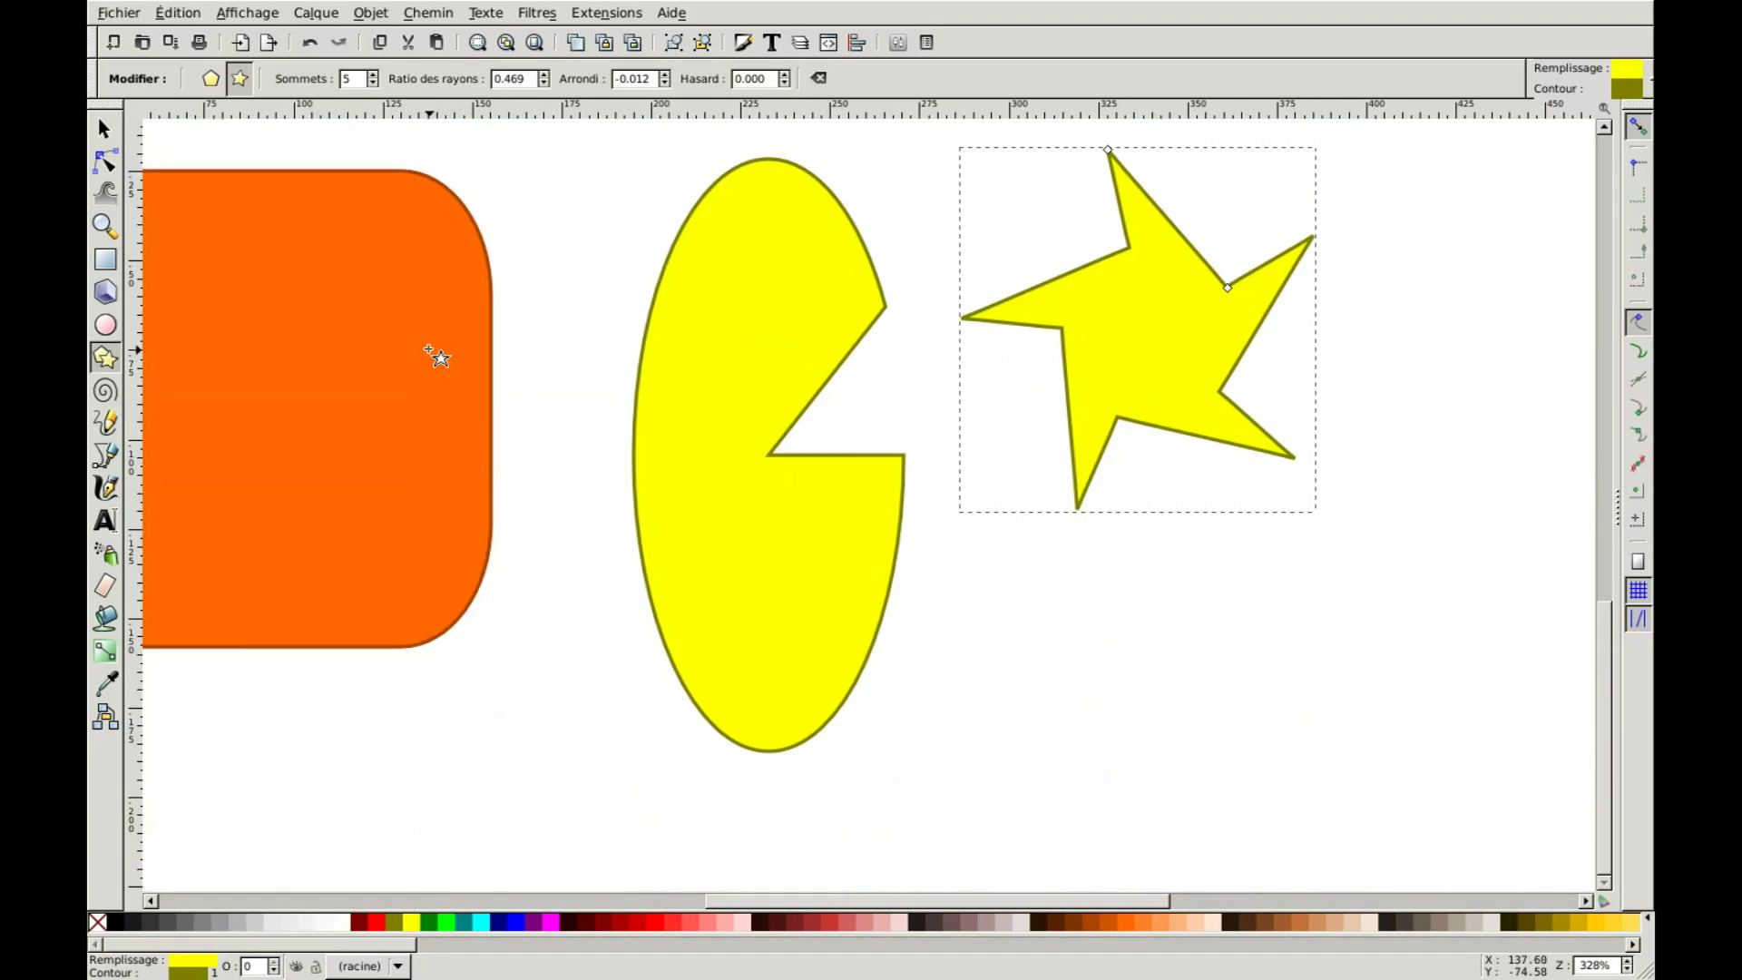
left_click(374, 77)
left_click(374, 76)
left_click(374, 77)
left_click(373, 86)
left_click(373, 84)
left_click(373, 83)
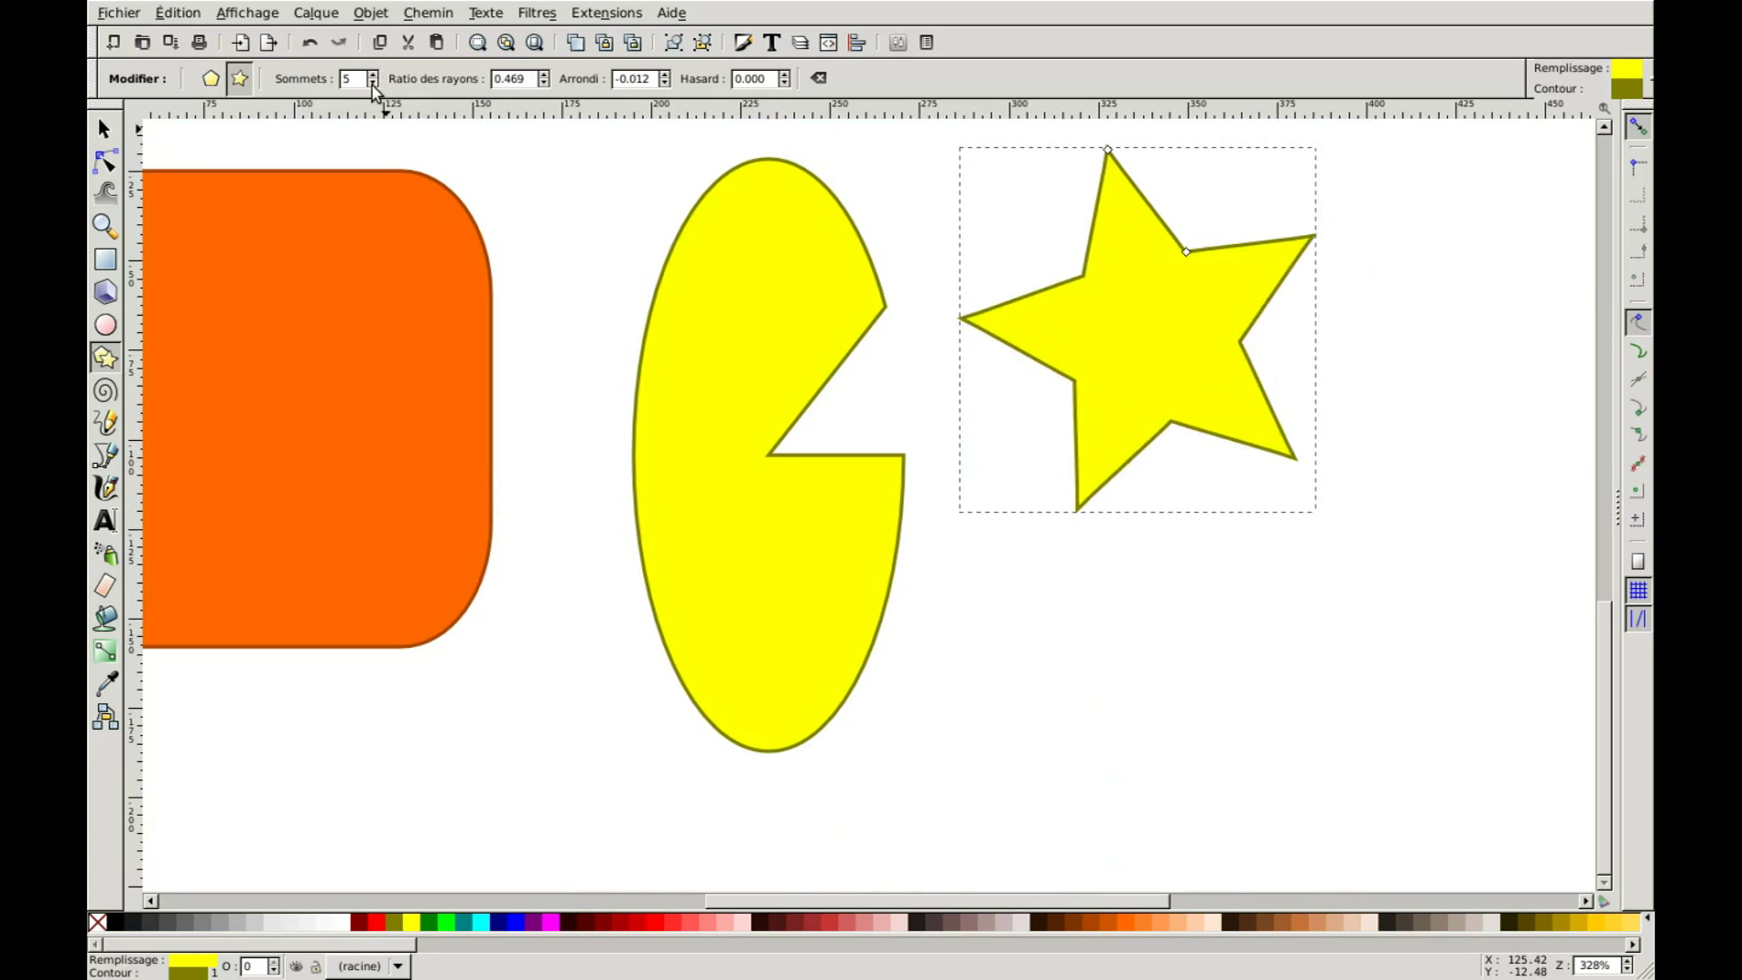
left_click(373, 84)
left_click(373, 84)
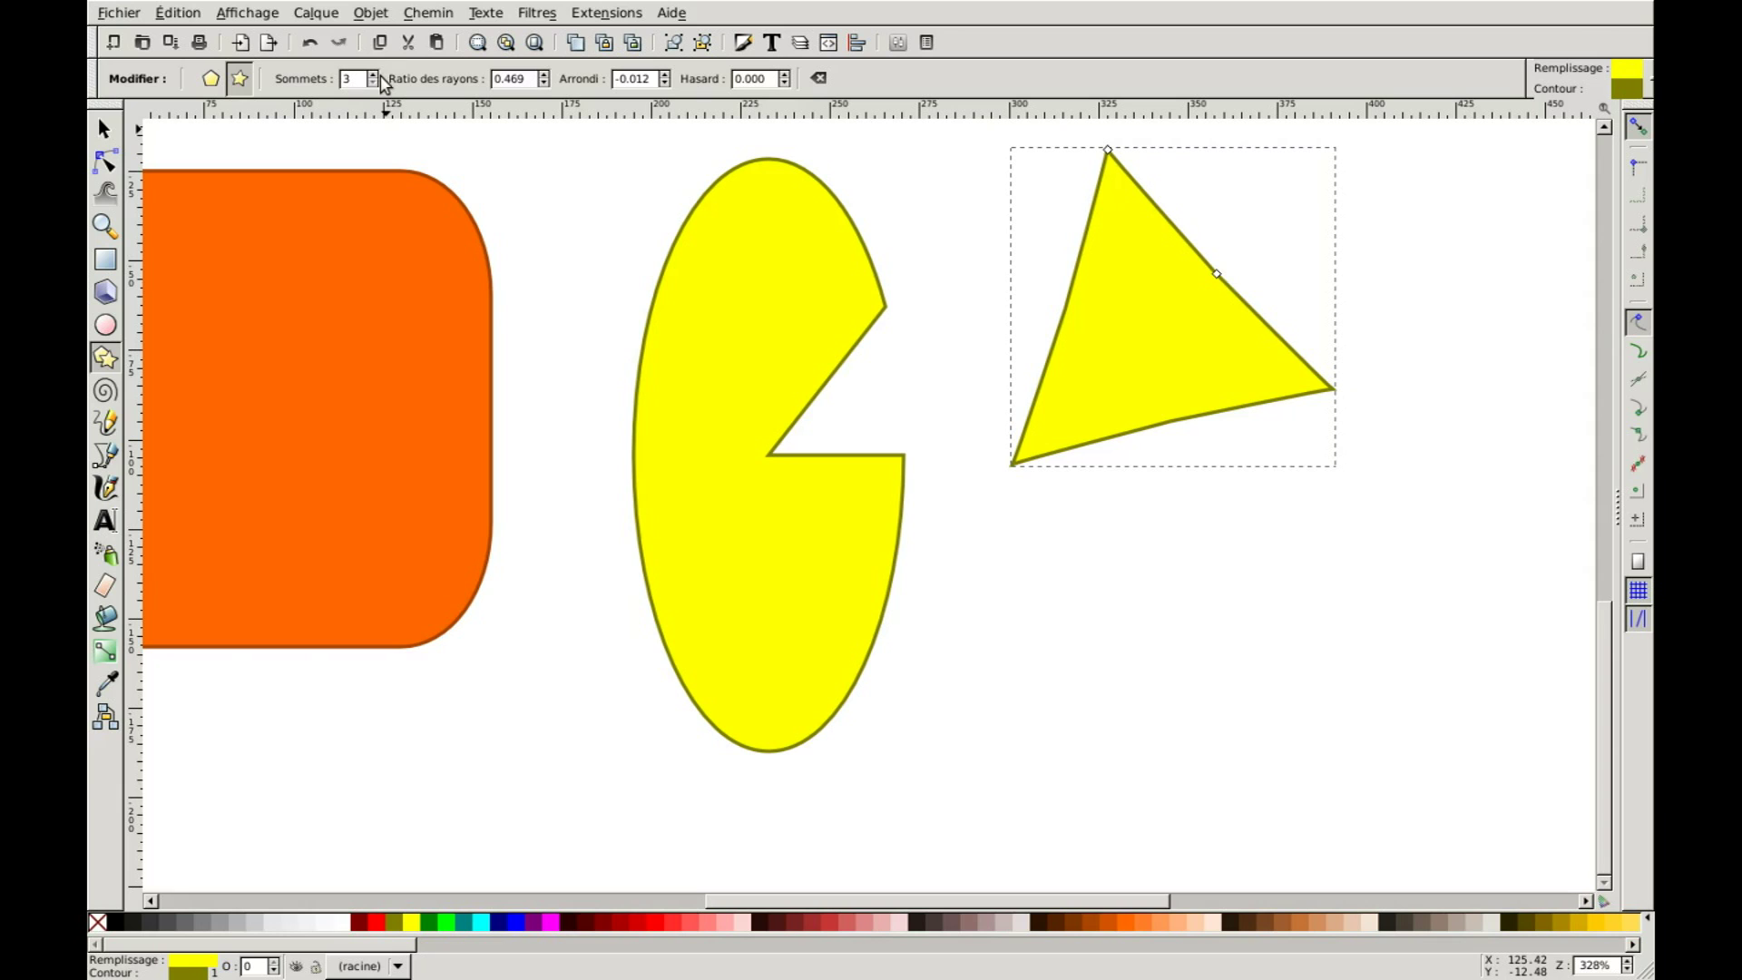
Set the star's number of corners to 7
left_click(374, 76)
left_click(373, 76)
left_click(374, 76)
left_click(374, 77)
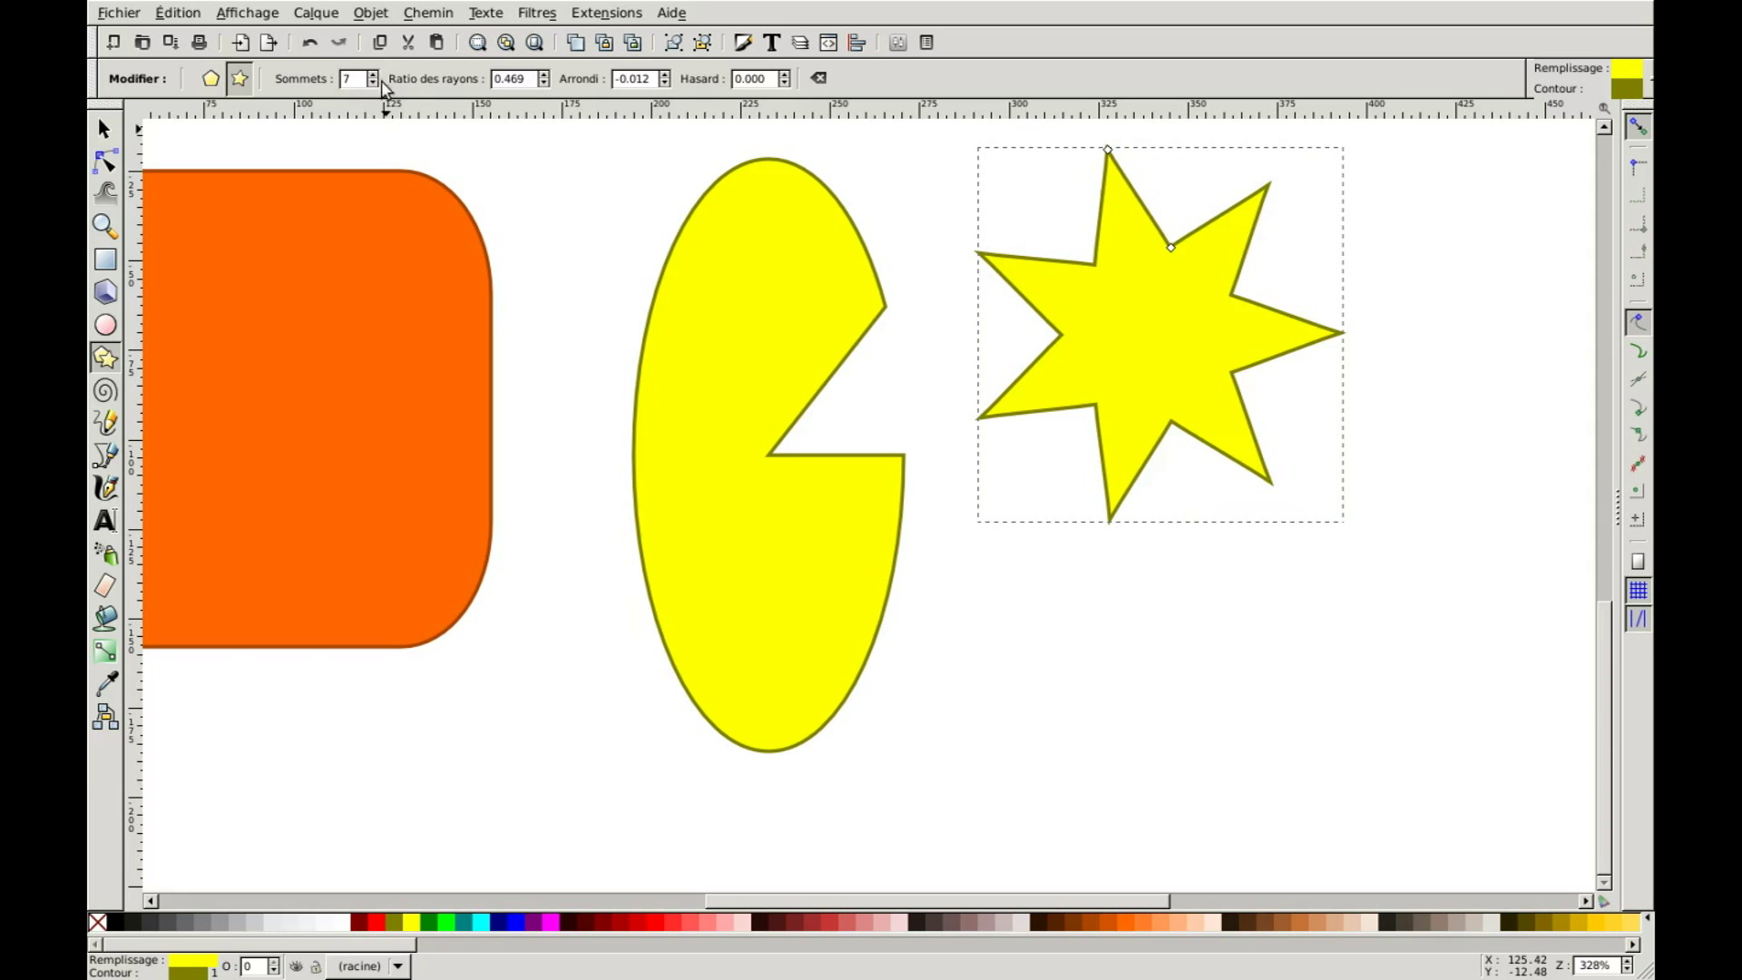
Try spoke ratios of 1.000, 0.030 and 0.940 on the seven-pointed star, finishing at 0.320
left_click(544, 75)
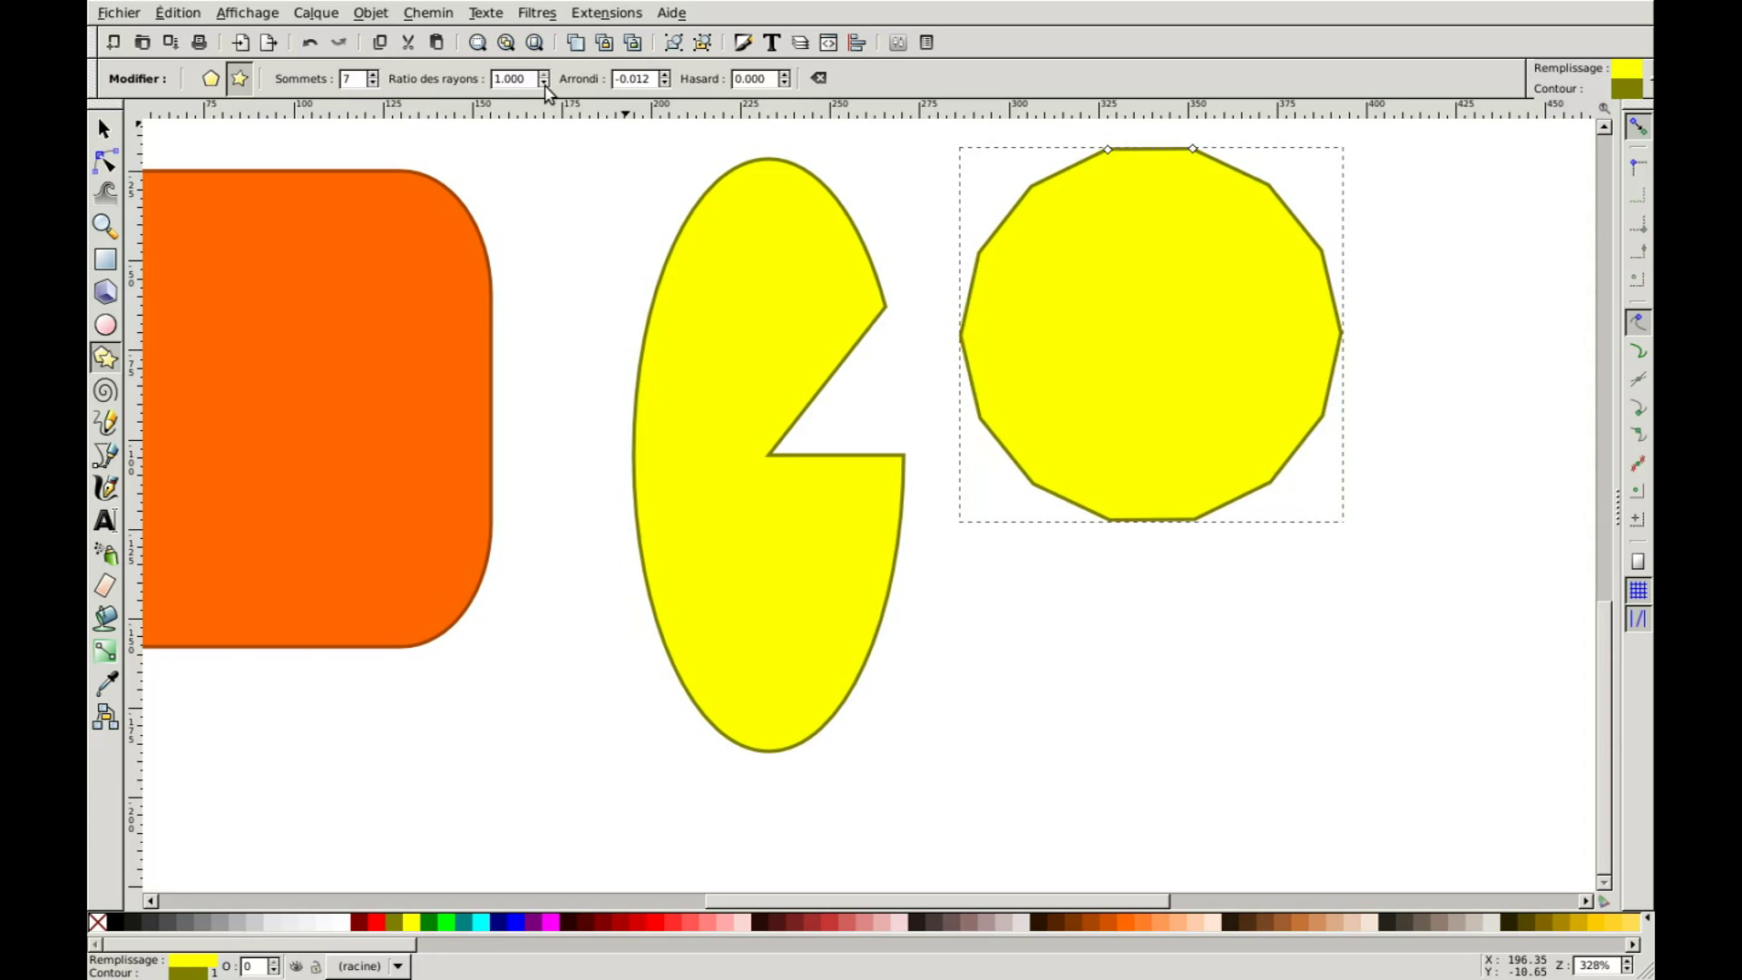
left_click(545, 84)
left_click(544, 74)
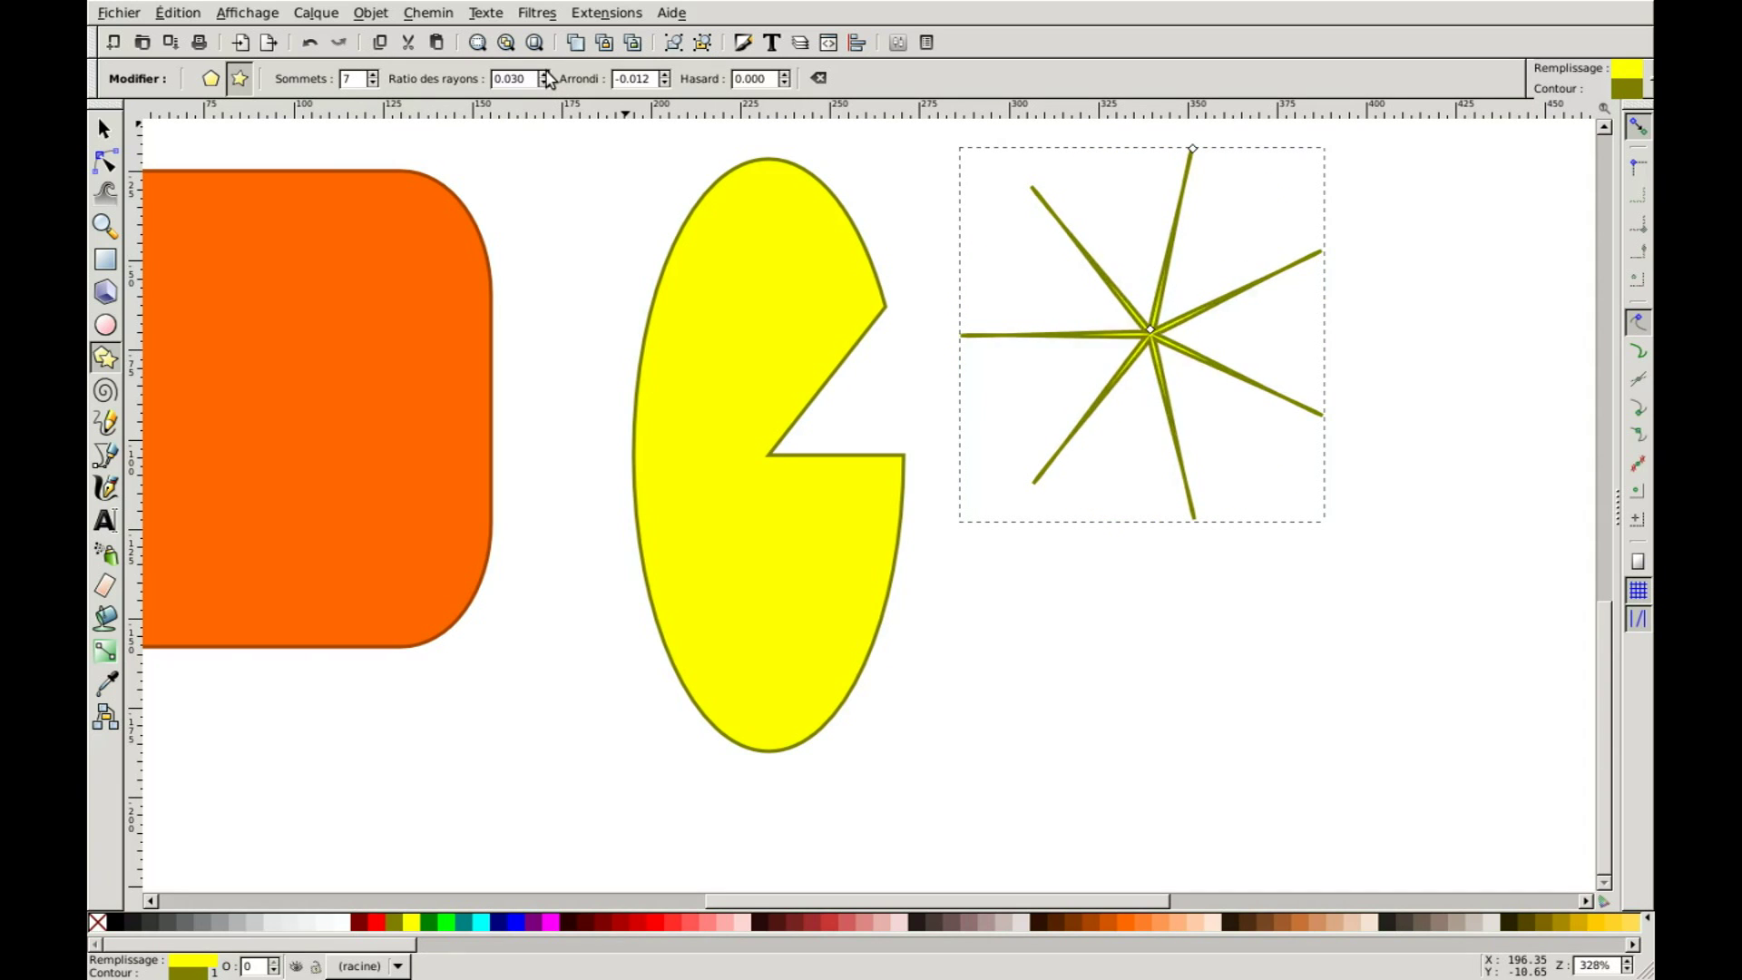
left_click(544, 84)
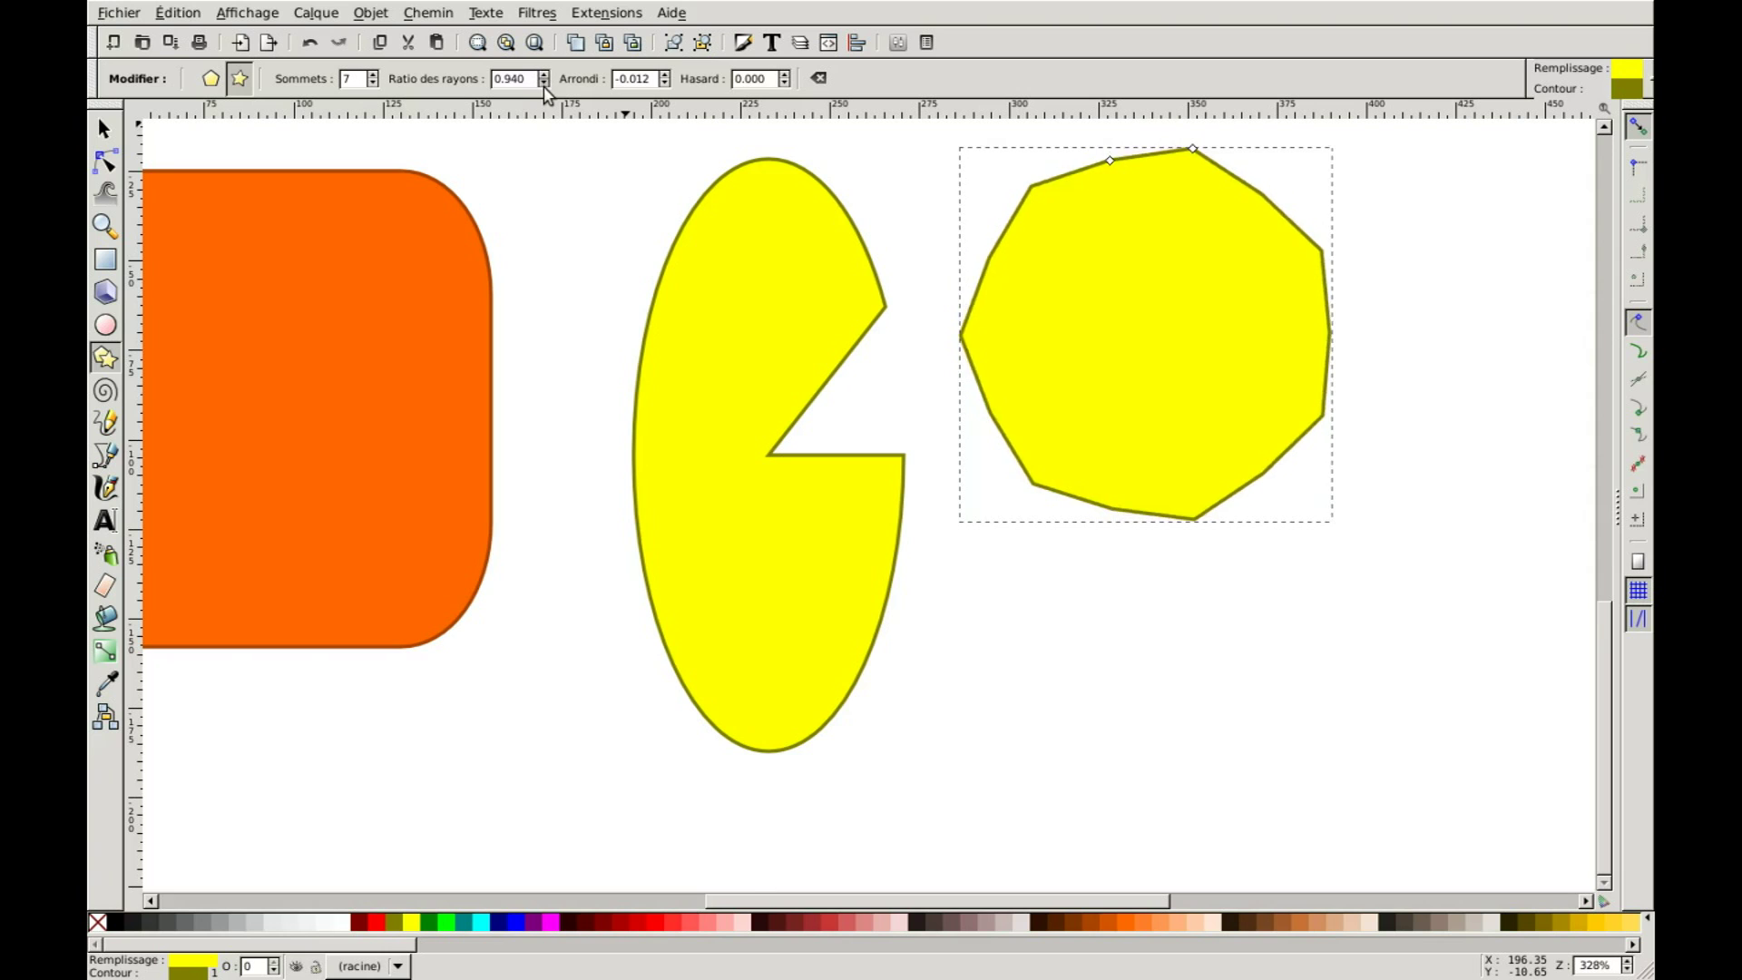
Round the star's corners to 0.198 and reshape it by its handle to a spoke ratio of about 0.643
left_click(665, 75)
left_click(665, 82)
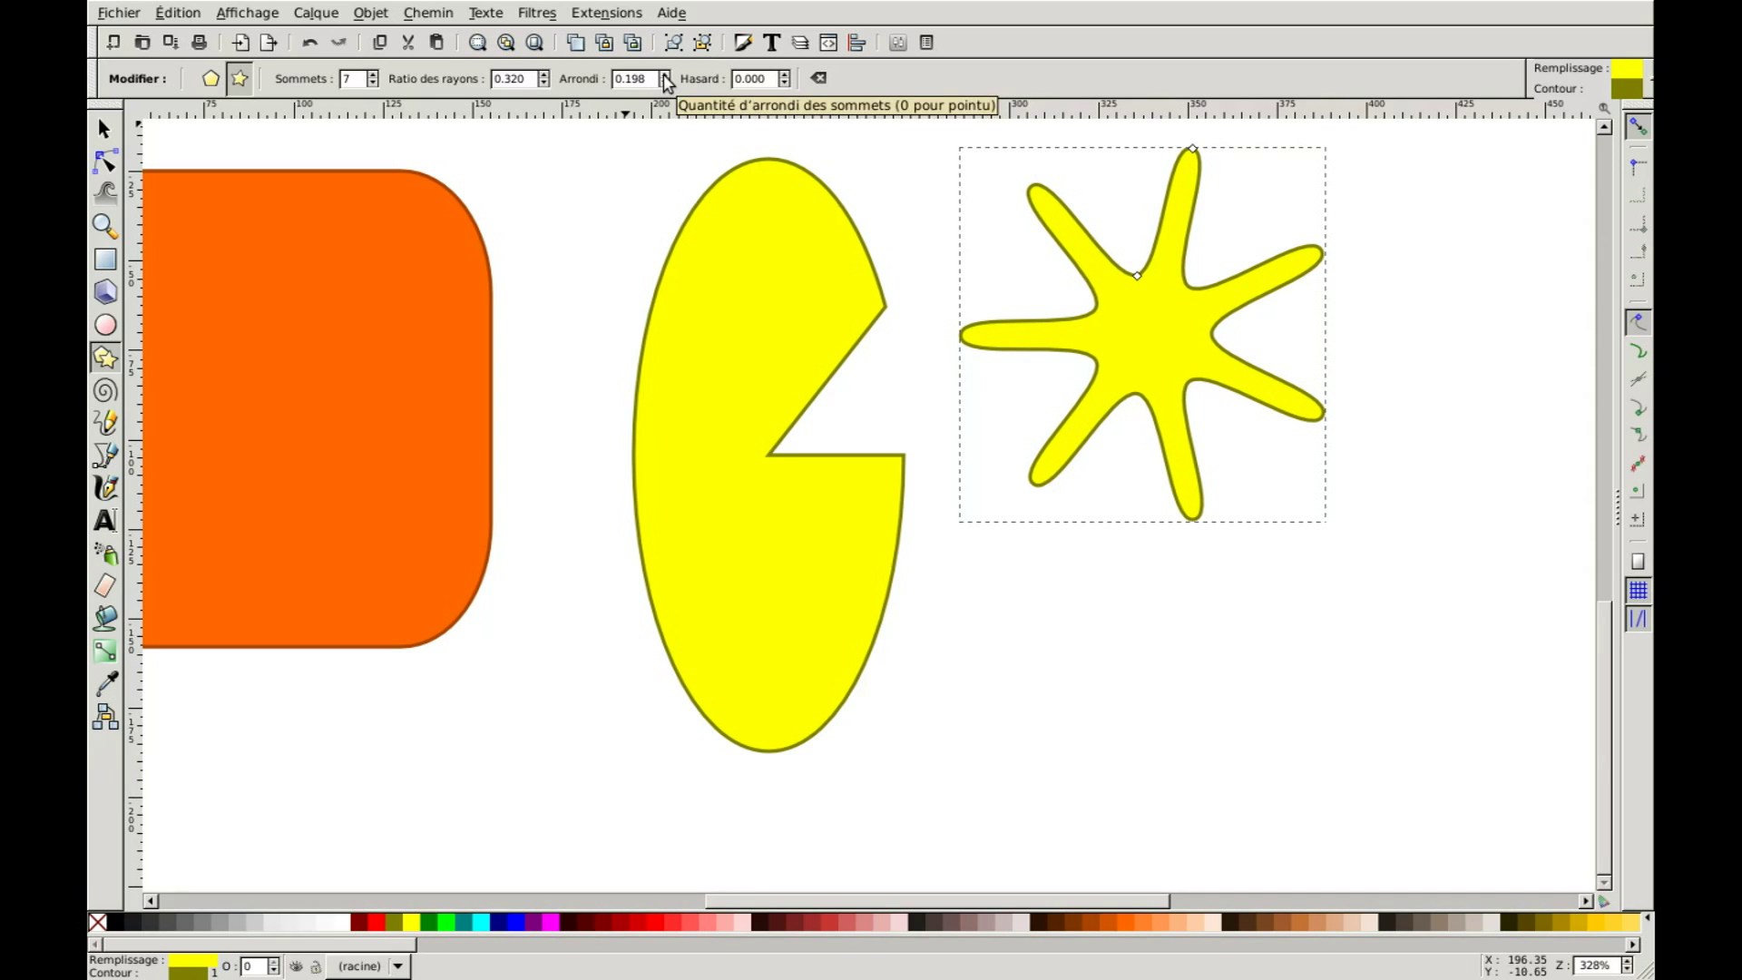
left_click_drag(1137, 274, 1167, 214)
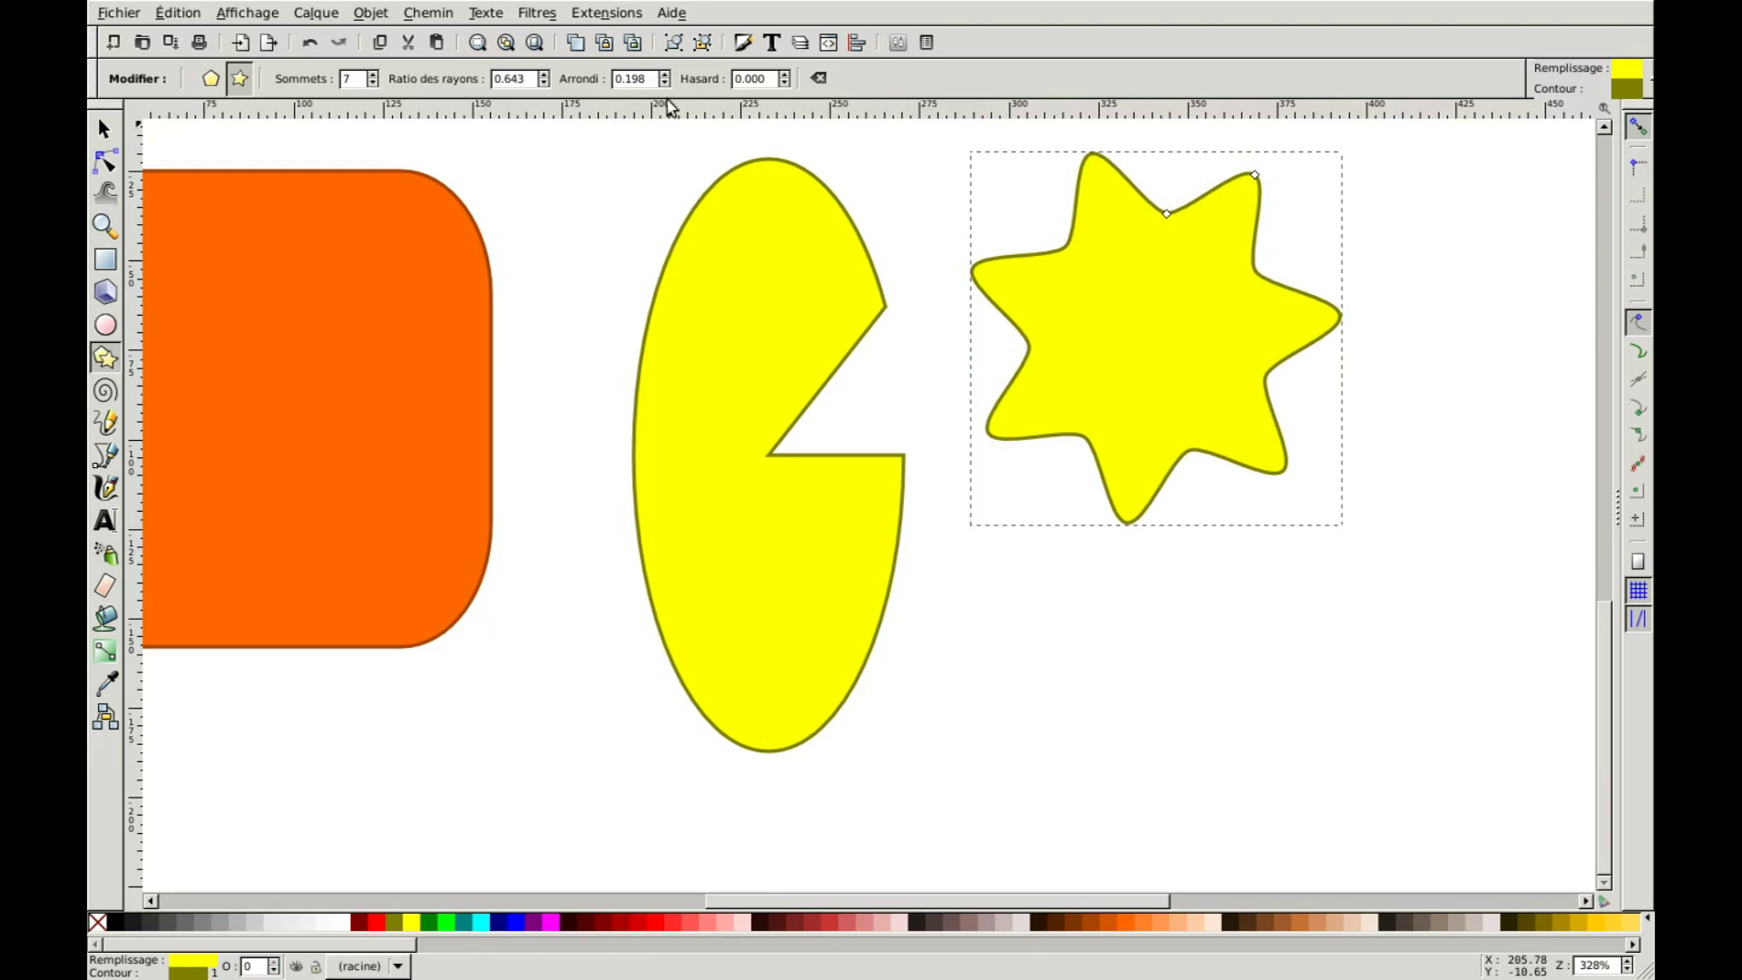
Vary the star's randomness between positive and negative values such as 0.514 and -0.508, finishing at -0.086
left_click(784, 76)
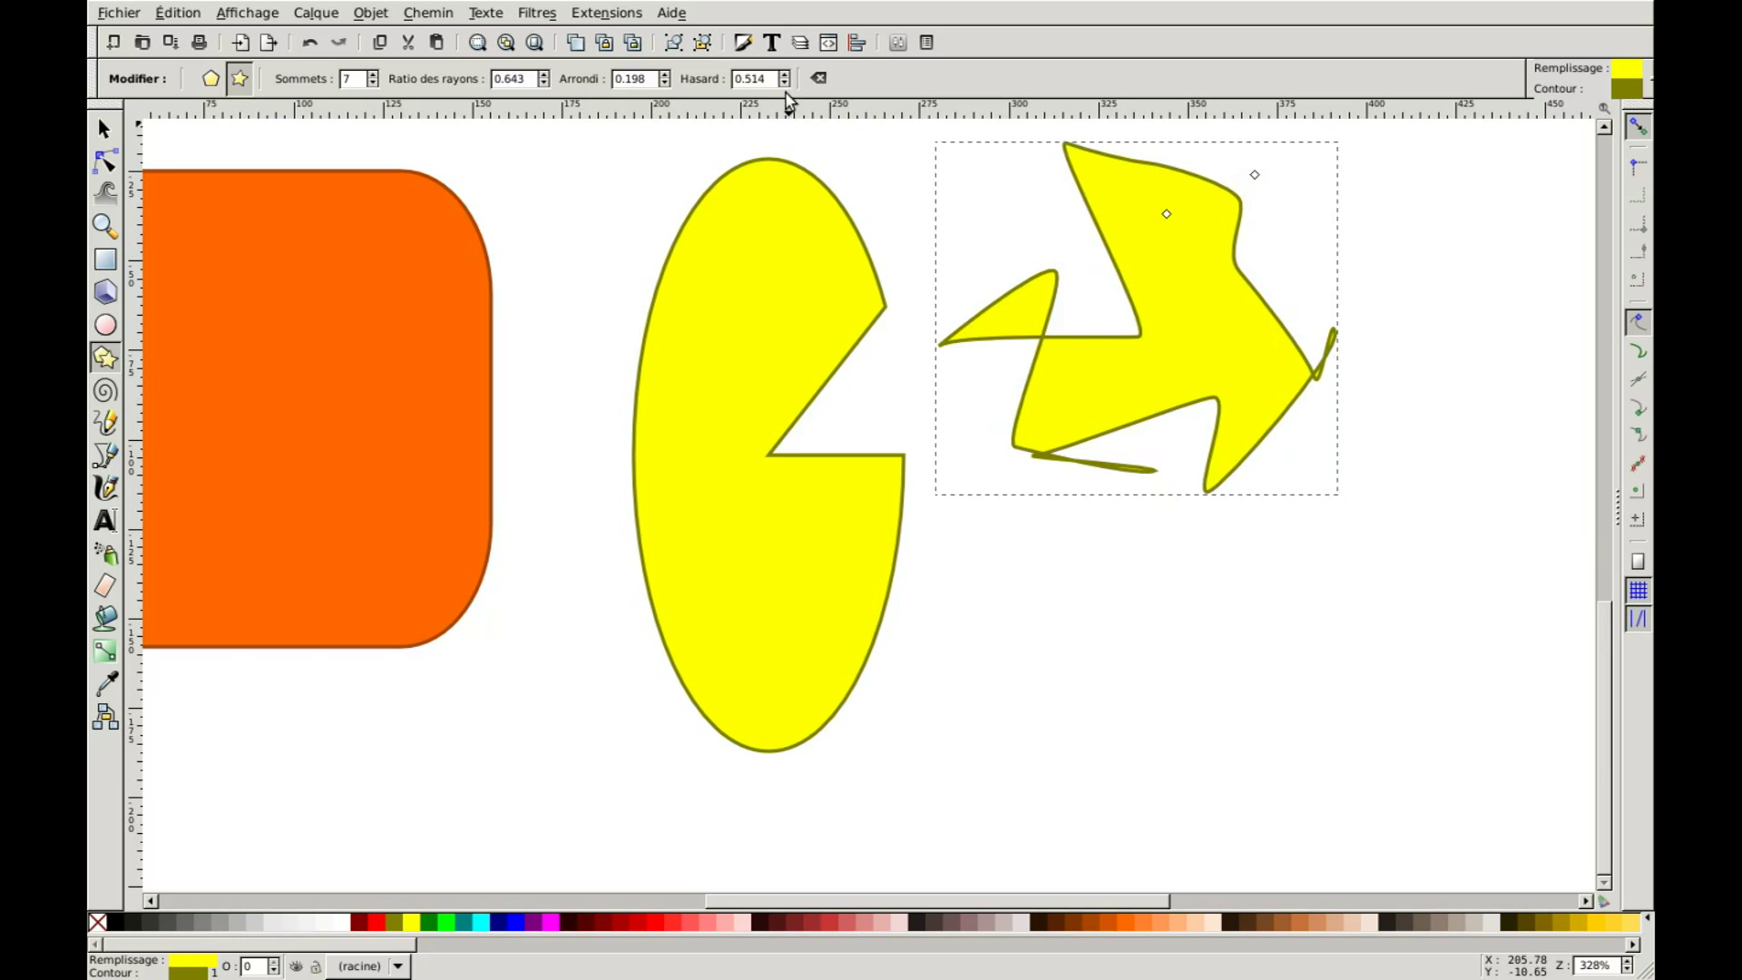
left_click(784, 83)
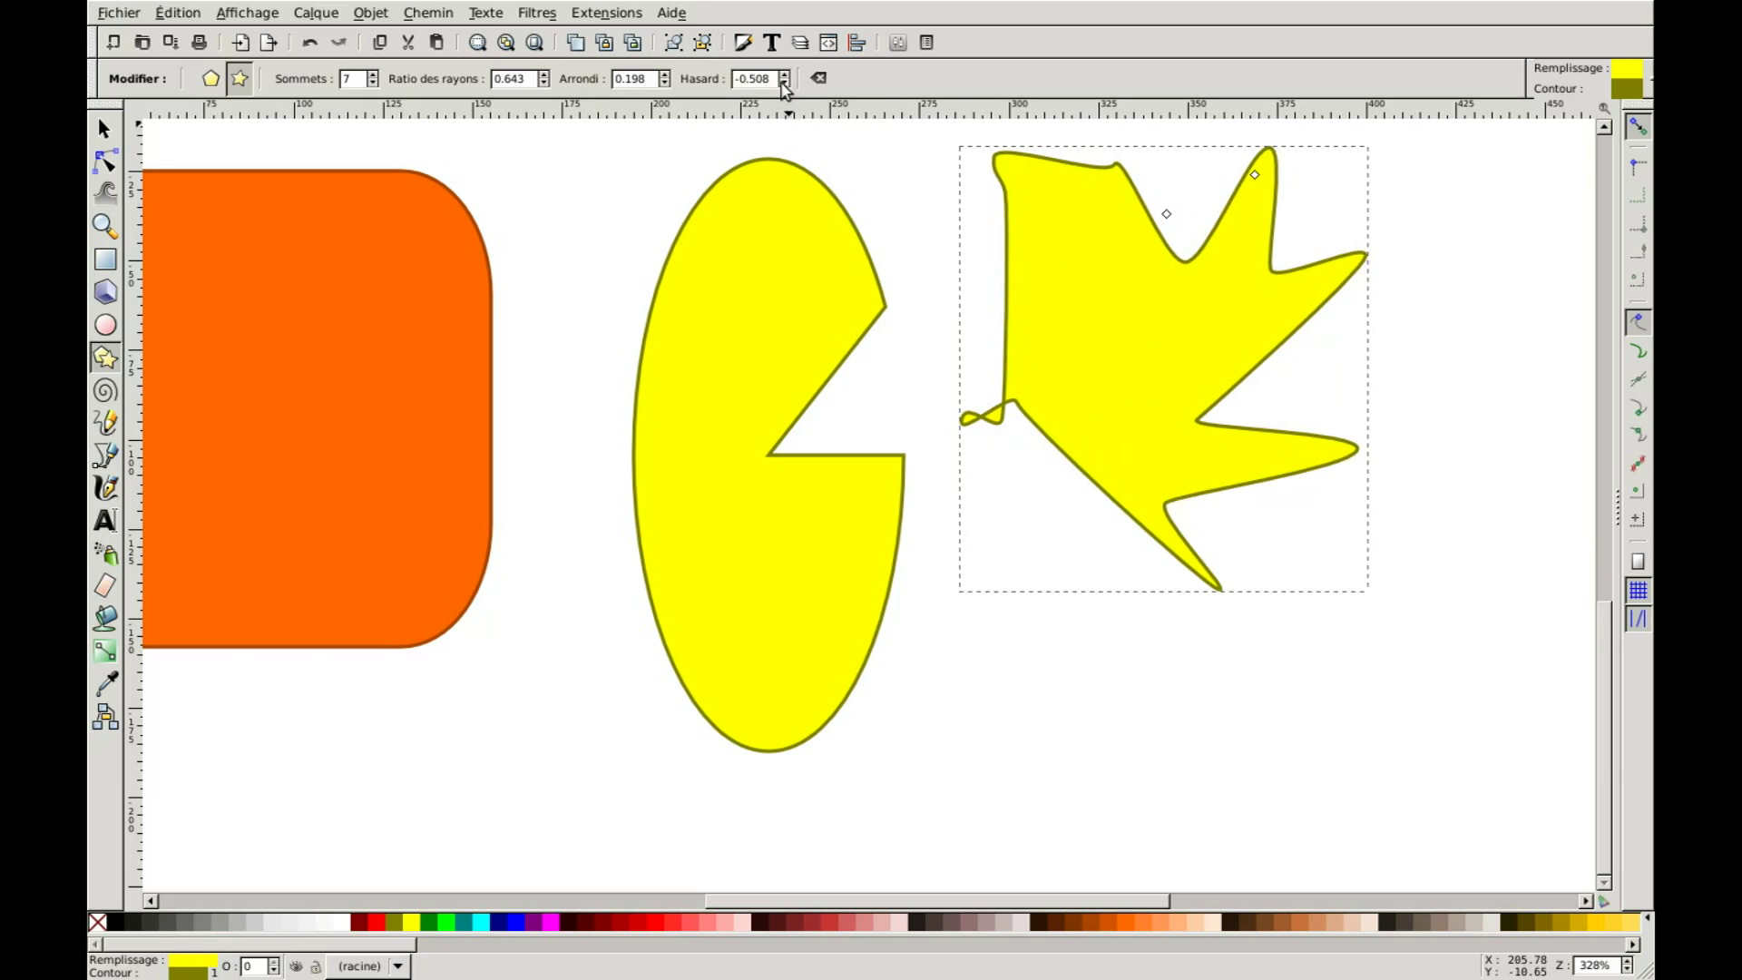
left_click(784, 76)
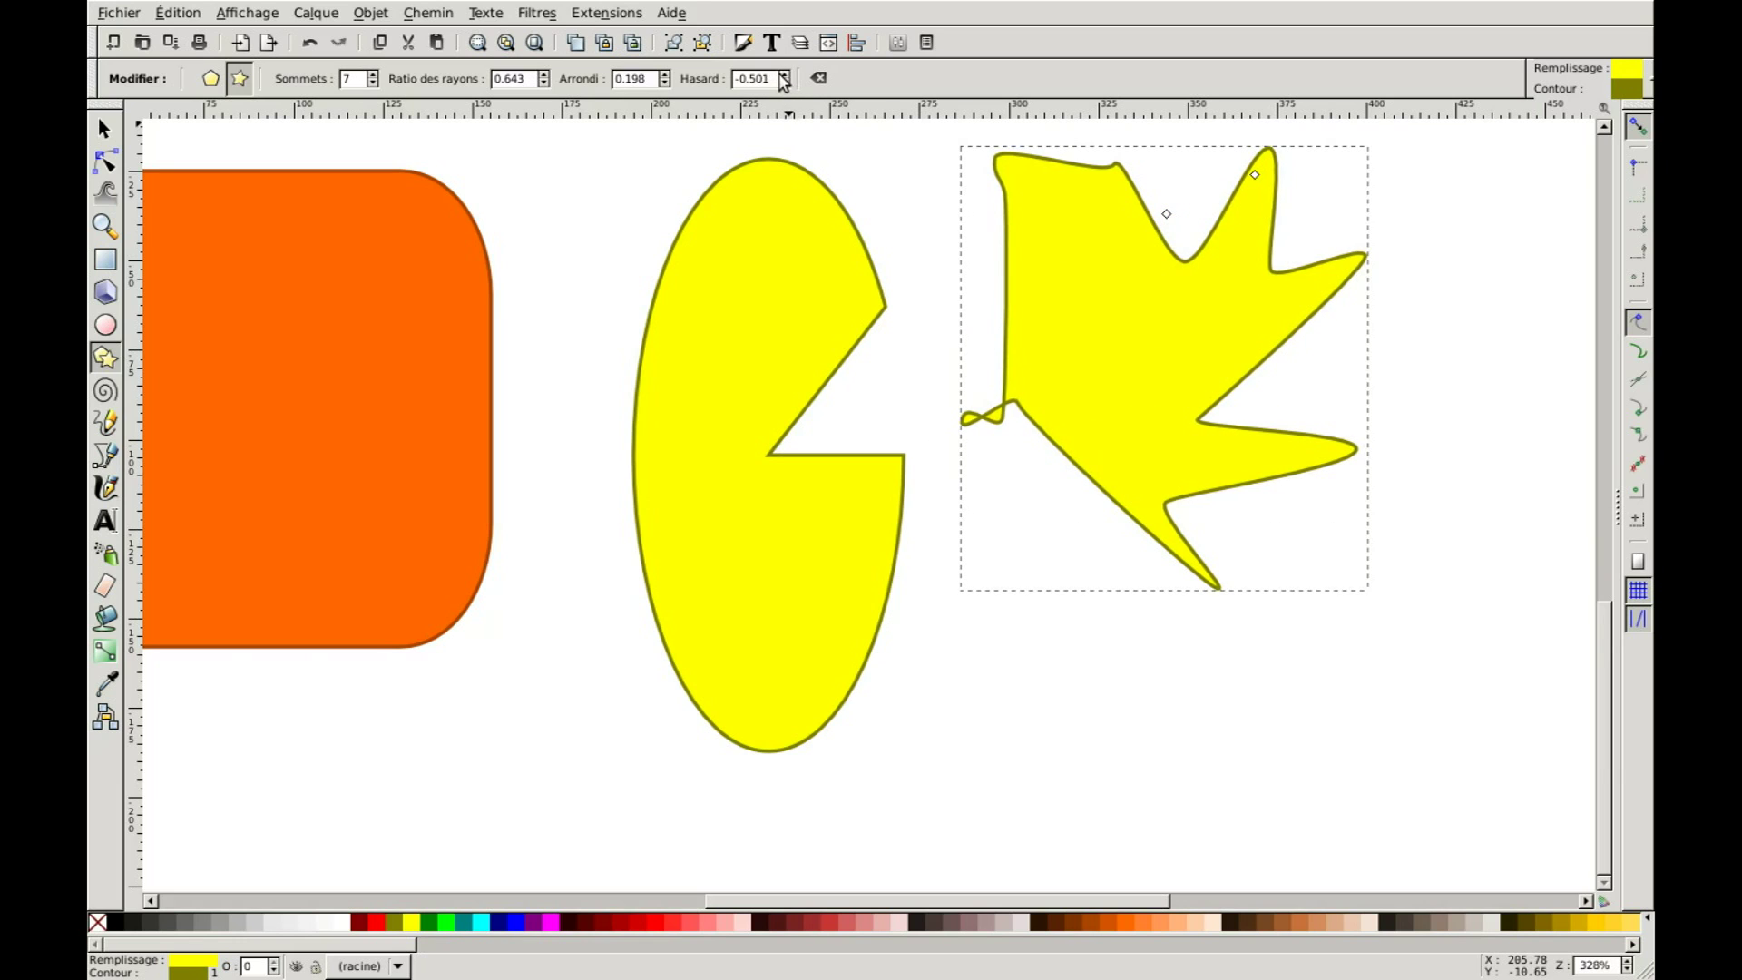
left_click(784, 77)
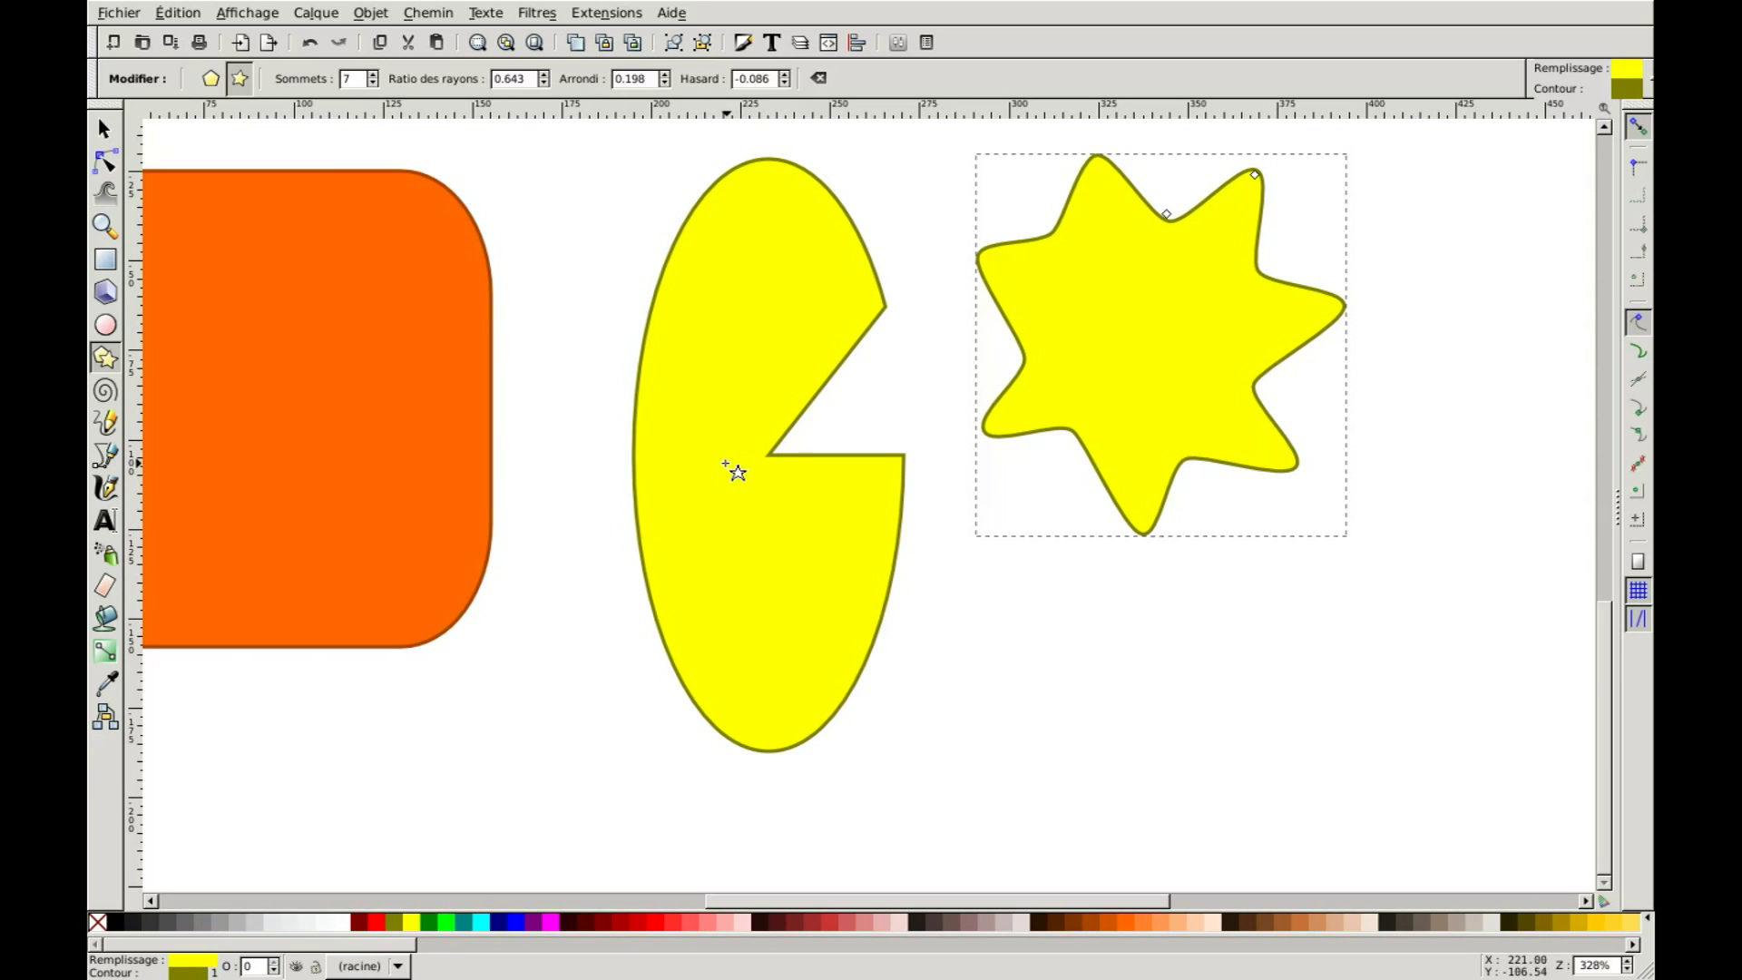
Open the built-in basic tutorial, maximise its window and bring it to the front
left_click(671, 15)
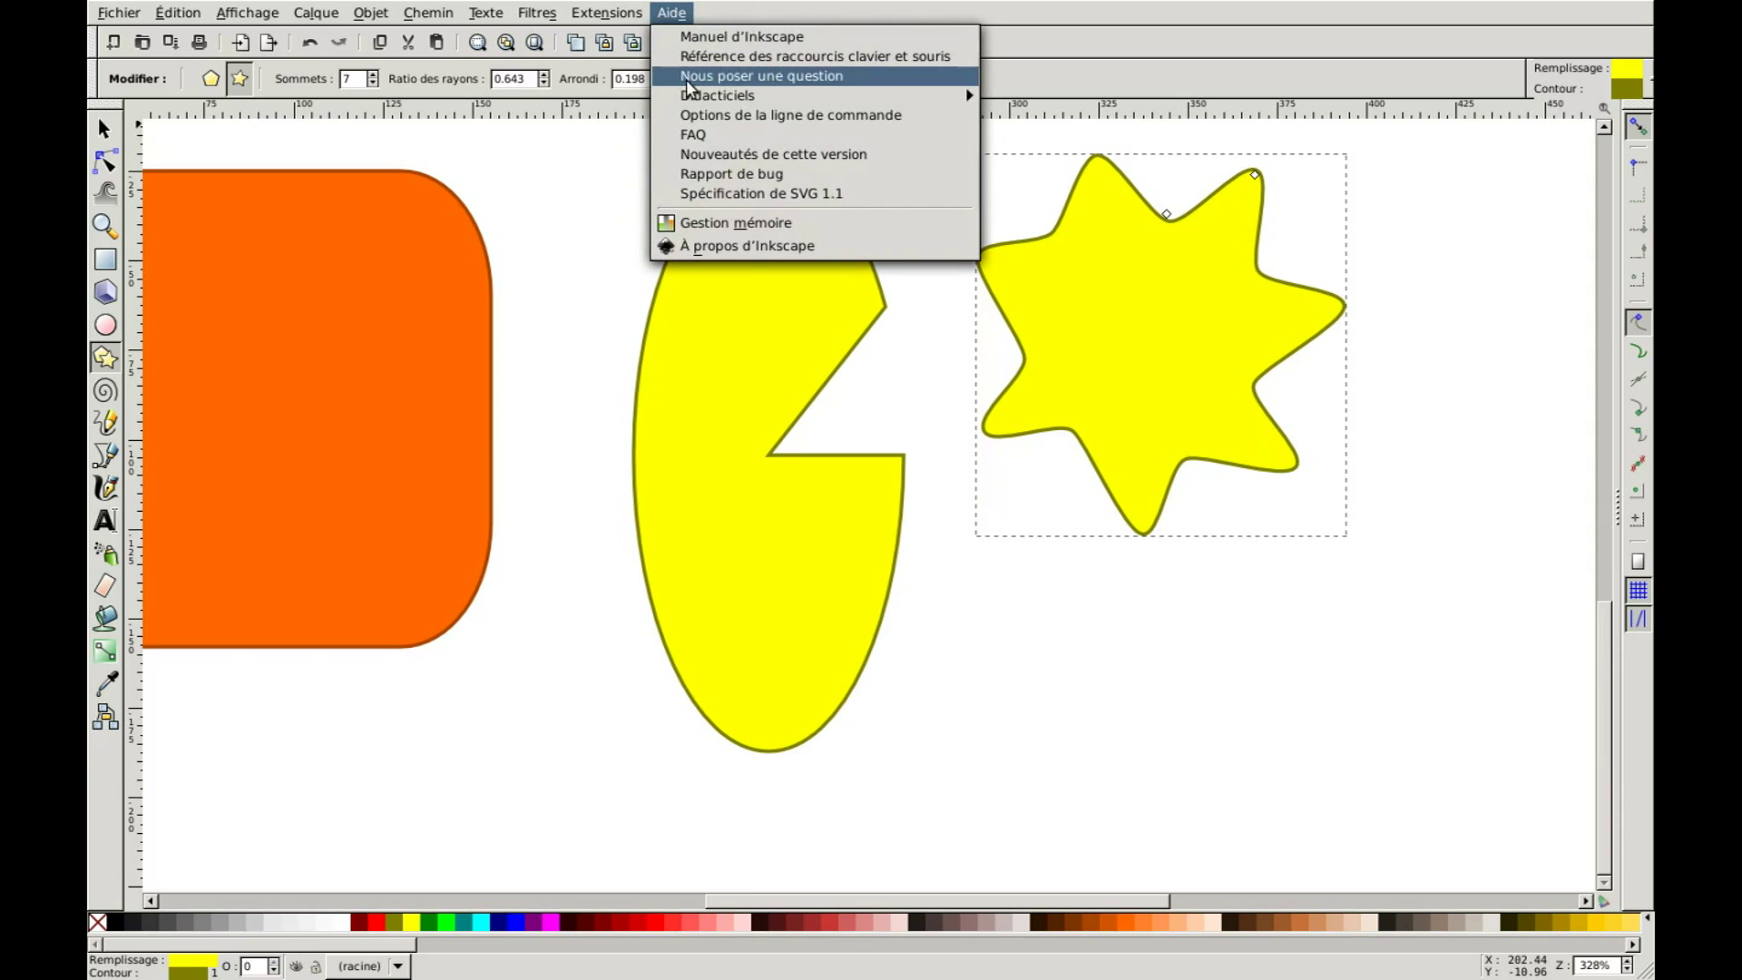
mouse_move(690, 98)
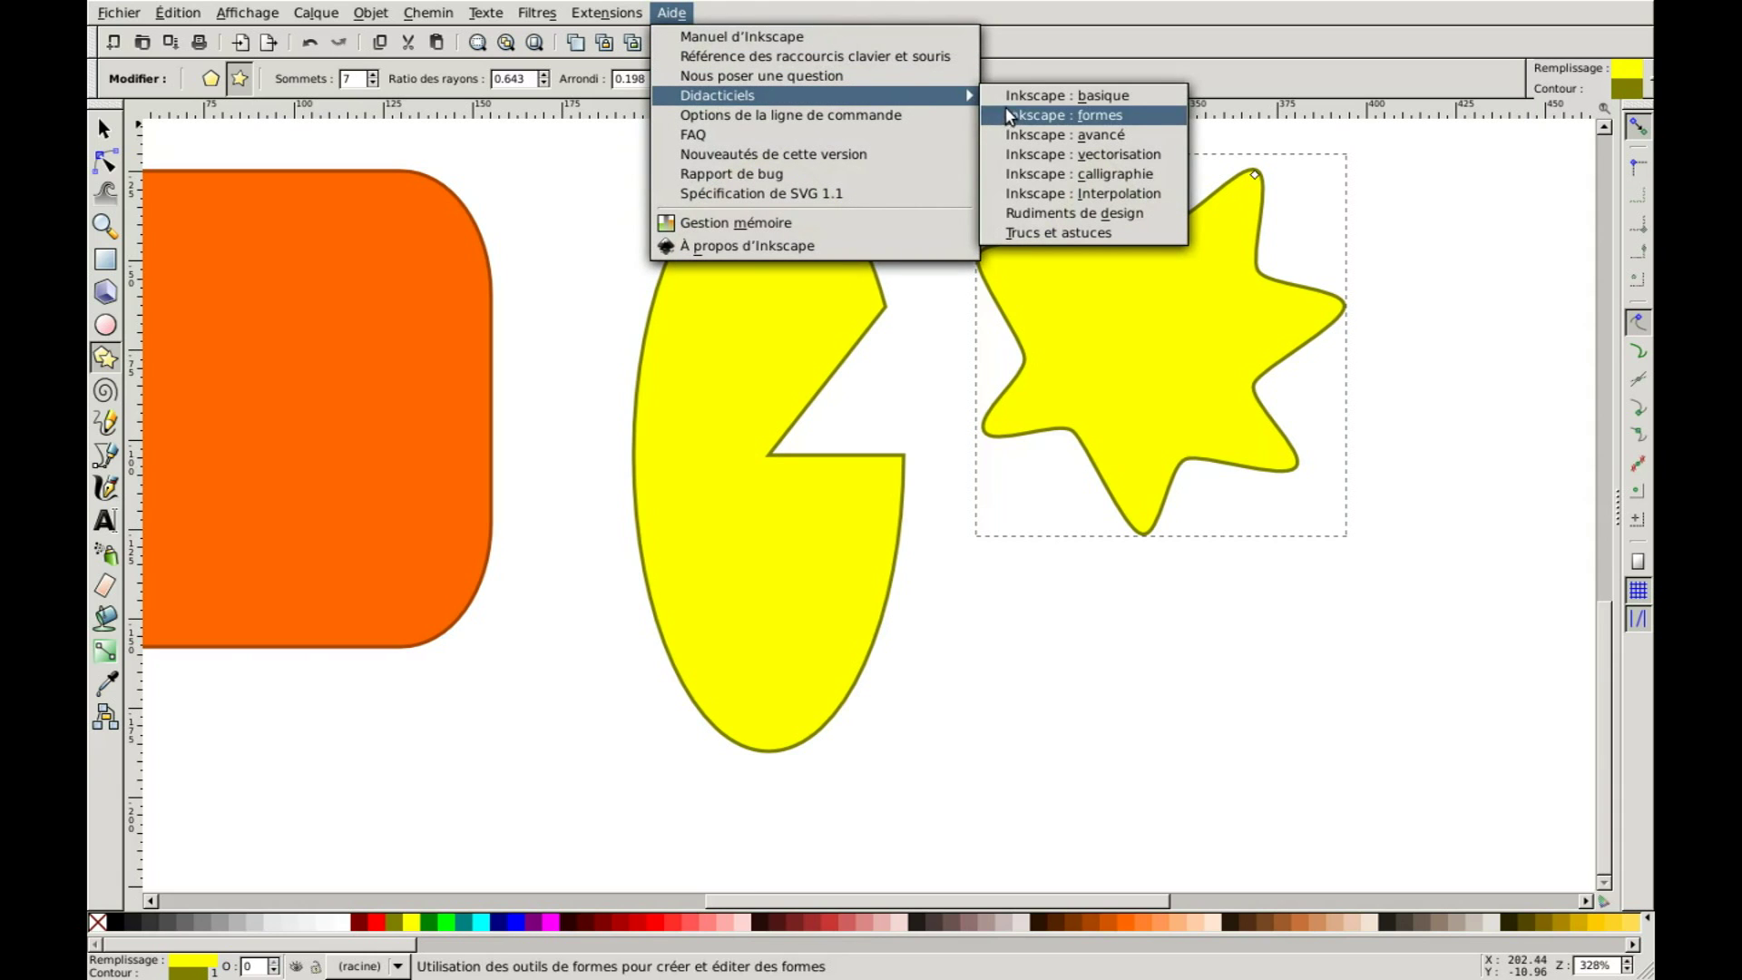
left_click(1140, 100)
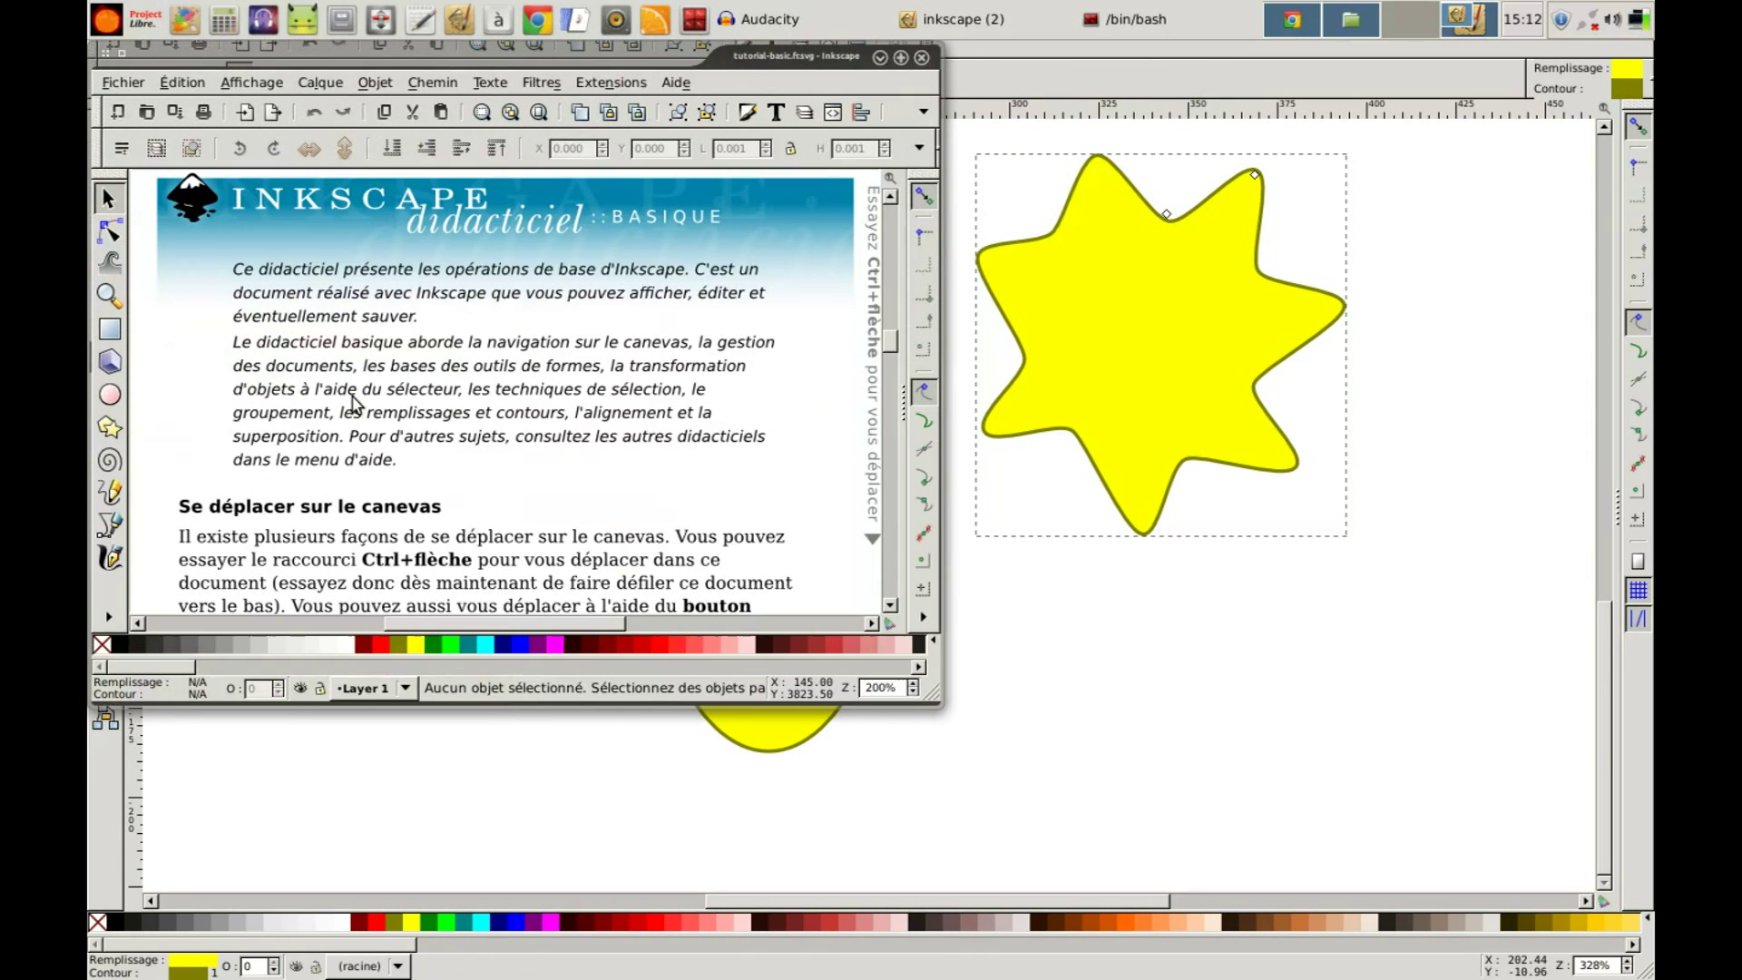
left_click(908, 66)
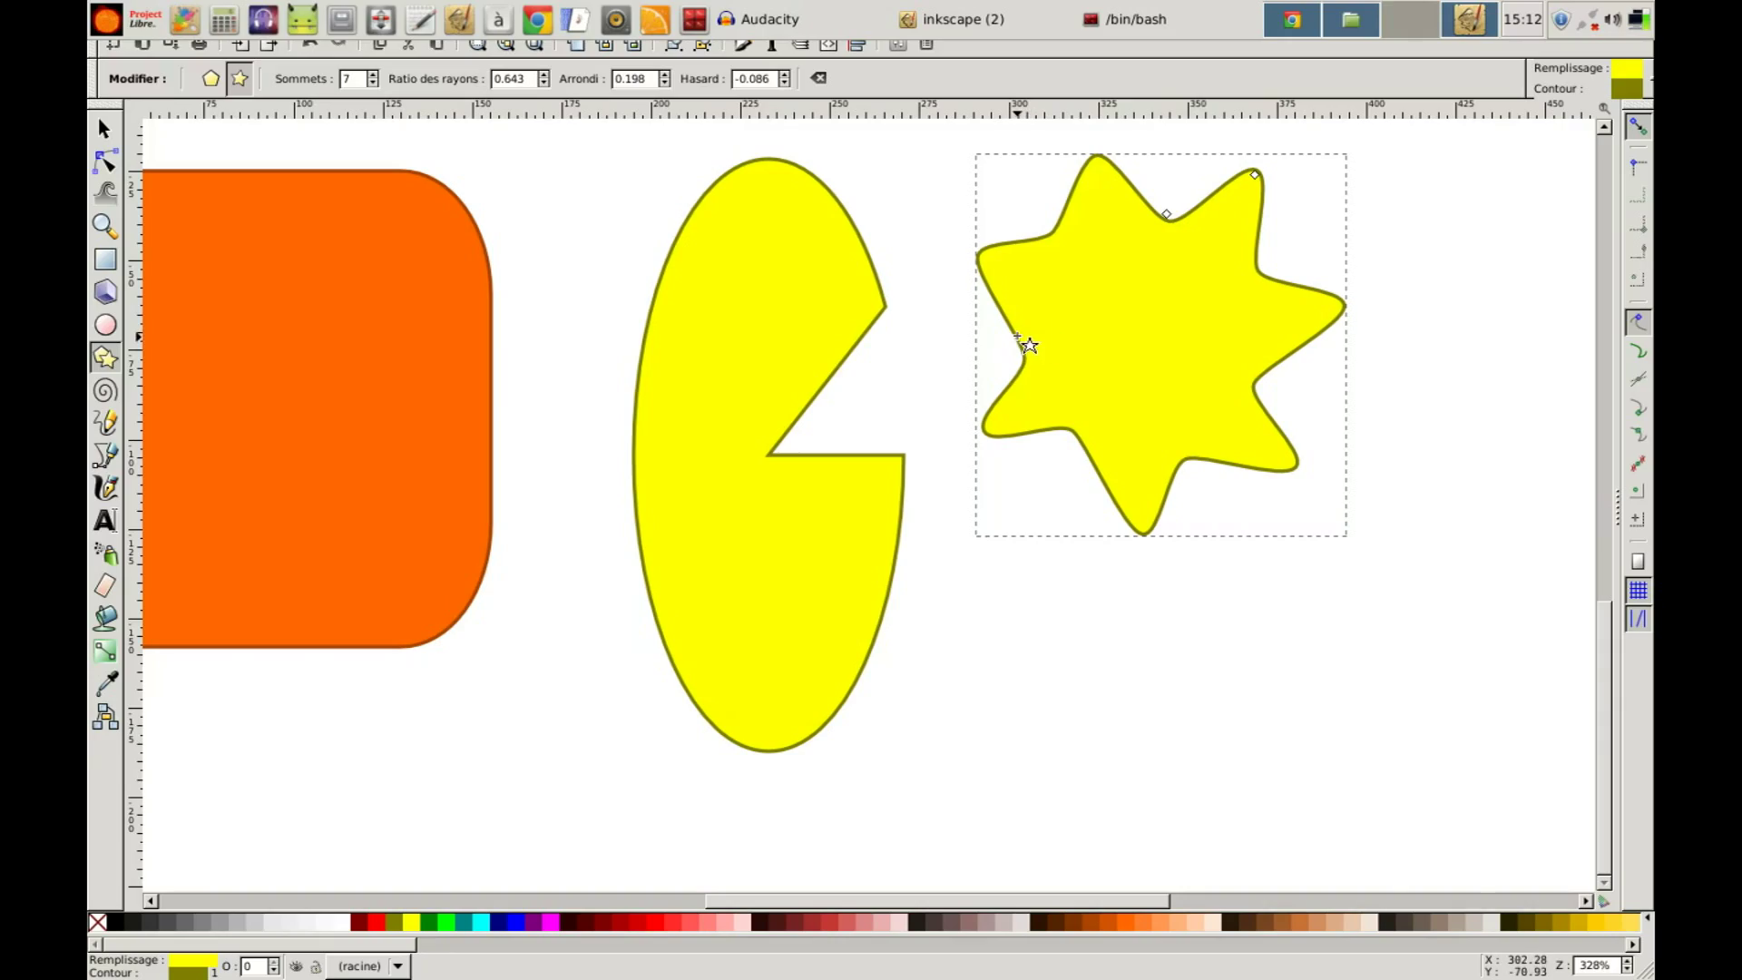
key("alt+Tab")
key("alt+Tab")
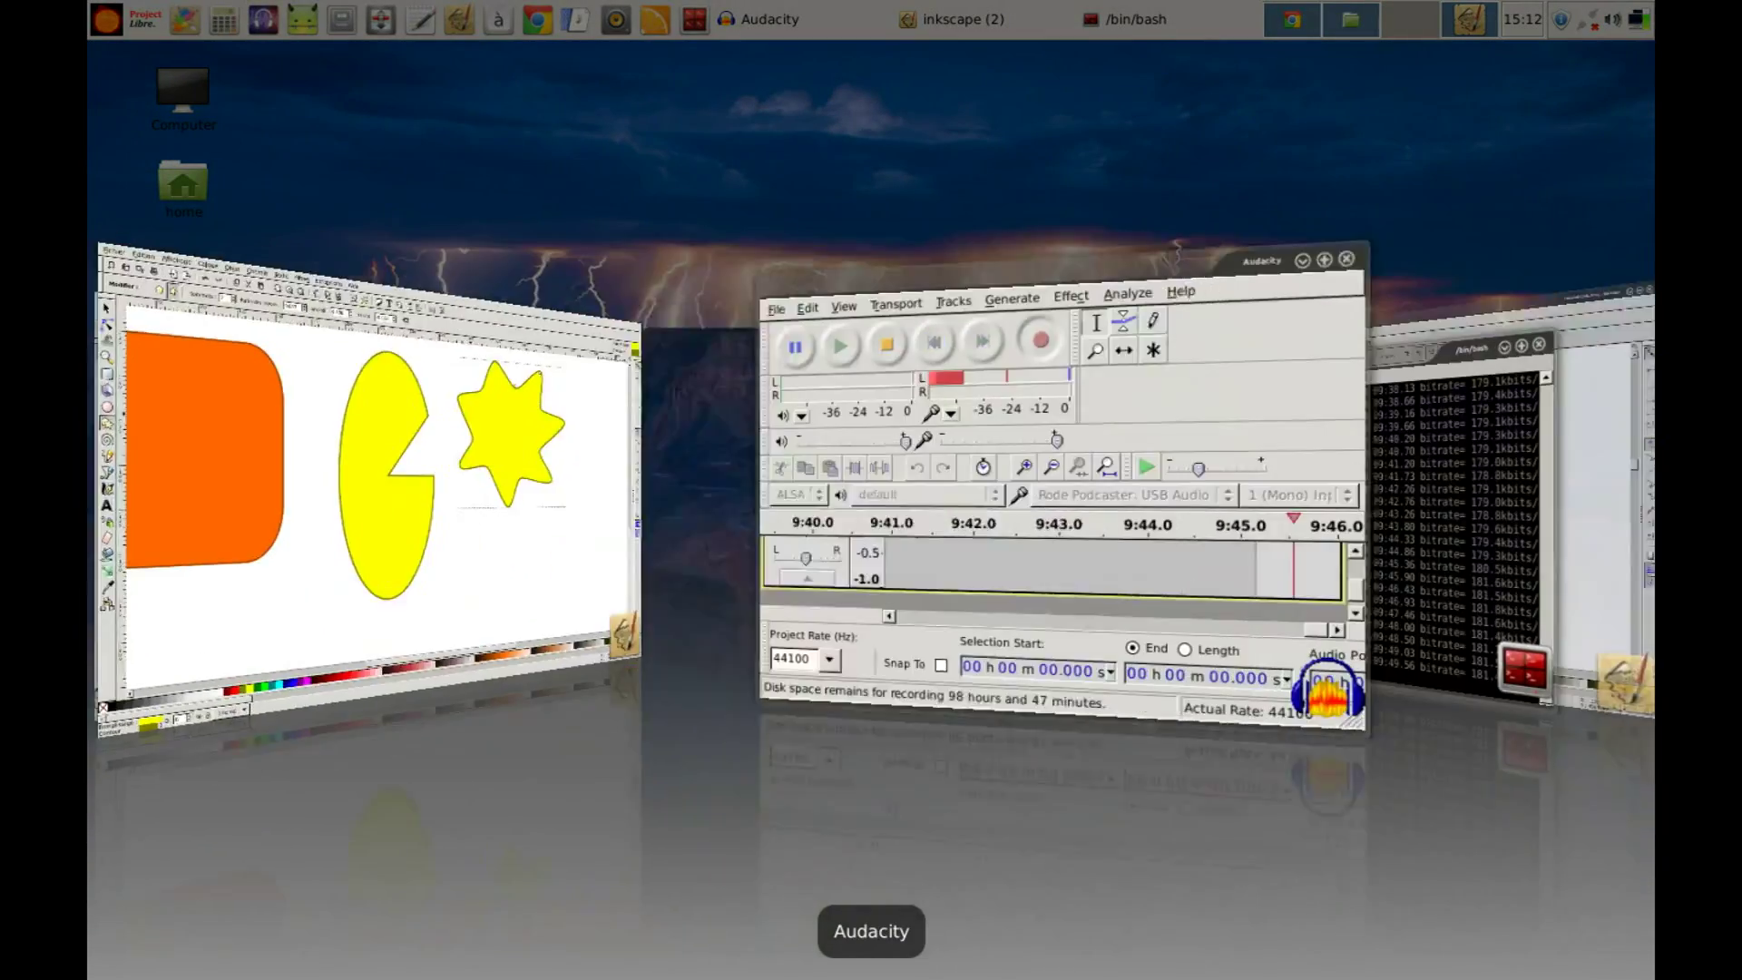
key("alt+Tab")
key("alt+Tab")
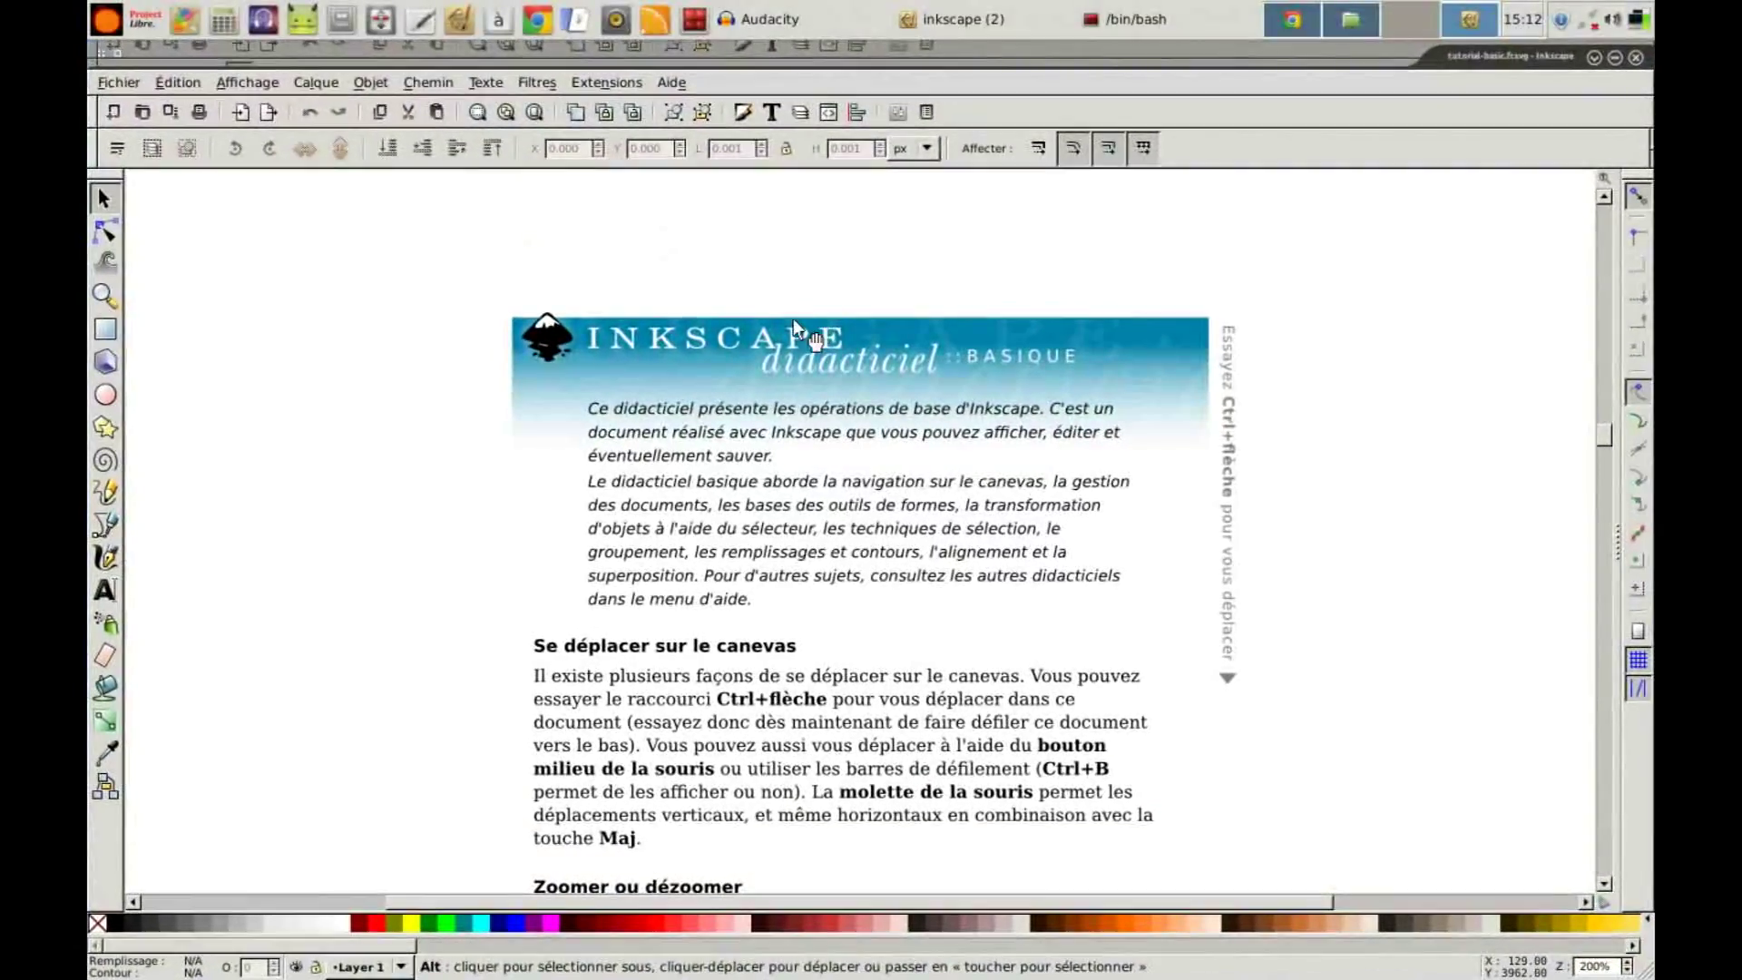
Read through the basic tutorial from canvas navigation to shape creation, selecting a couple of its text paragraphs along the way
scroll(794, 327, "down", 2)
scroll(868, 322, "down", 6)
scroll(871, 324, "down", 8)
scroll(858, 338, "up", 5)
scroll(857, 338, "up", 6)
scroll(858, 338, "down", 10)
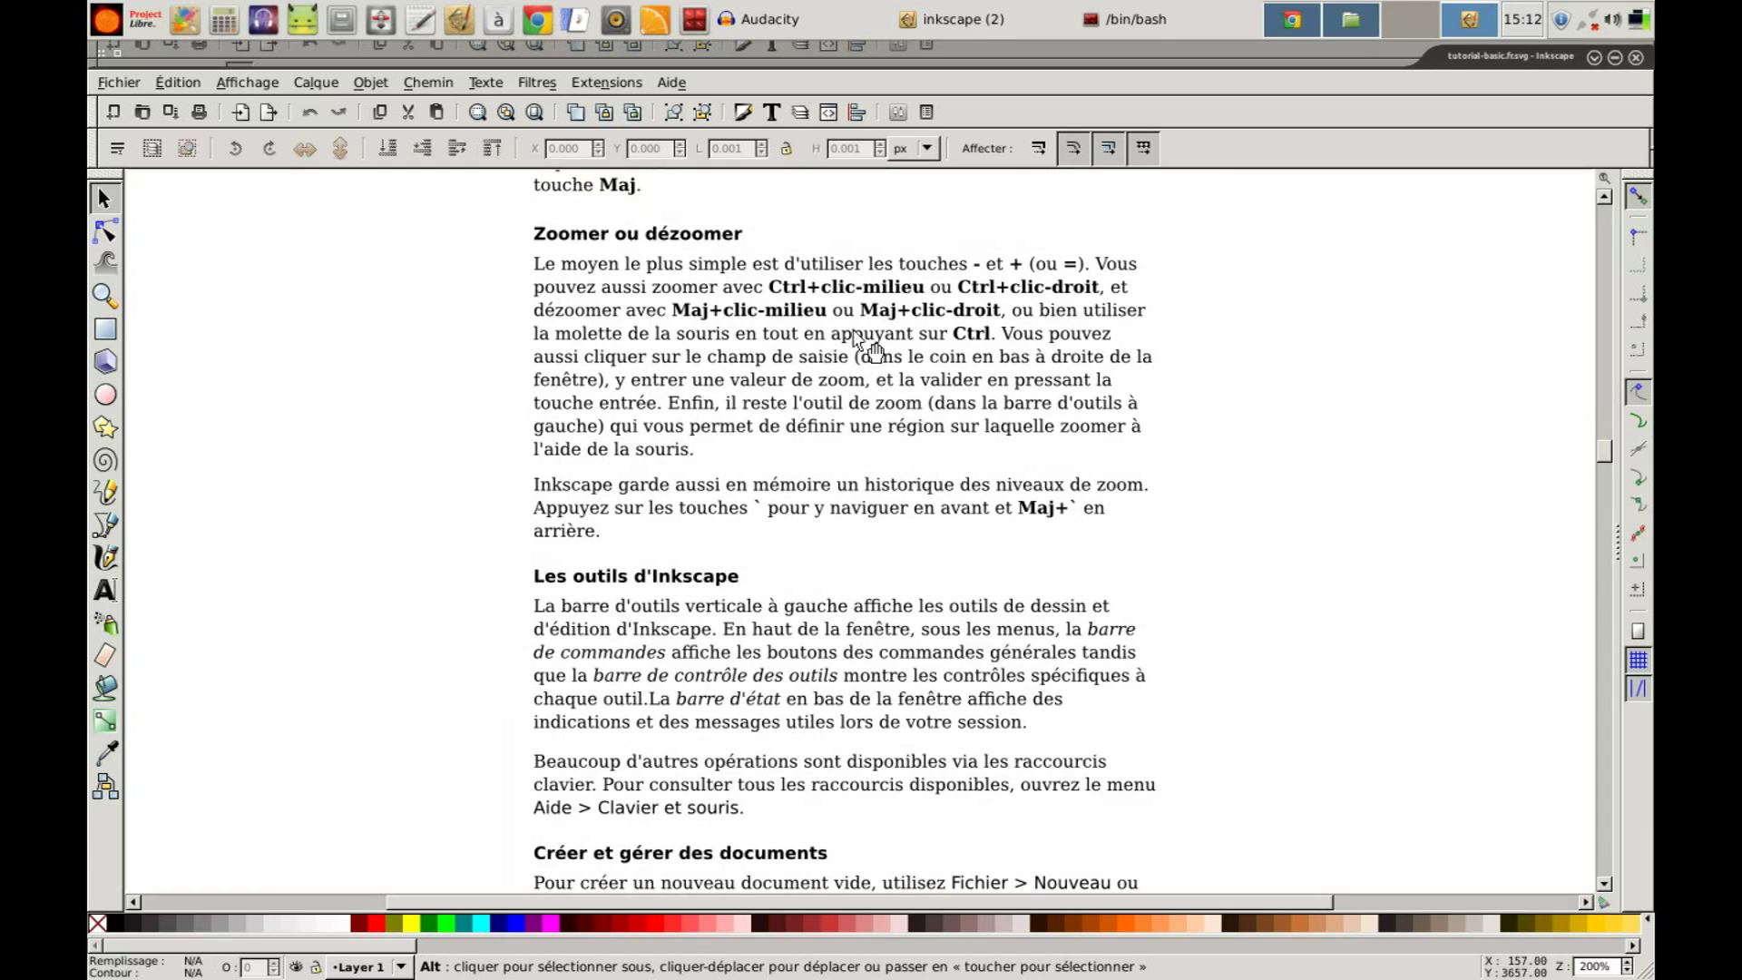
scroll(856, 338, "down", 3)
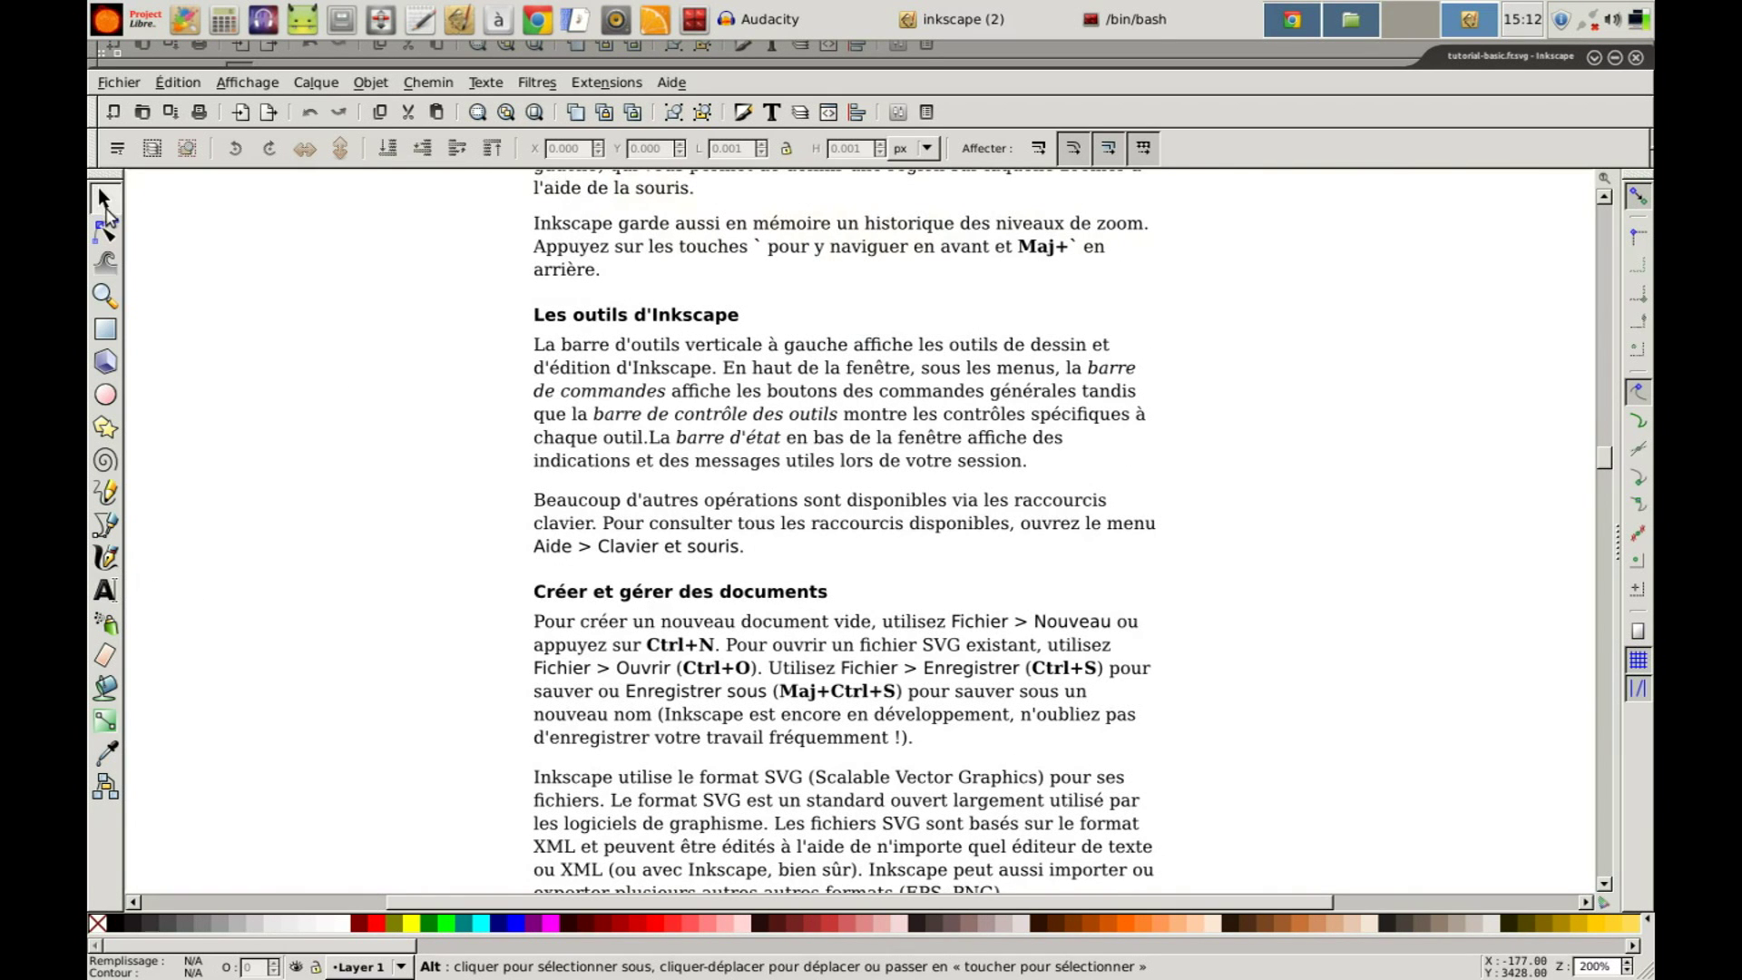
left_click(655, 352)
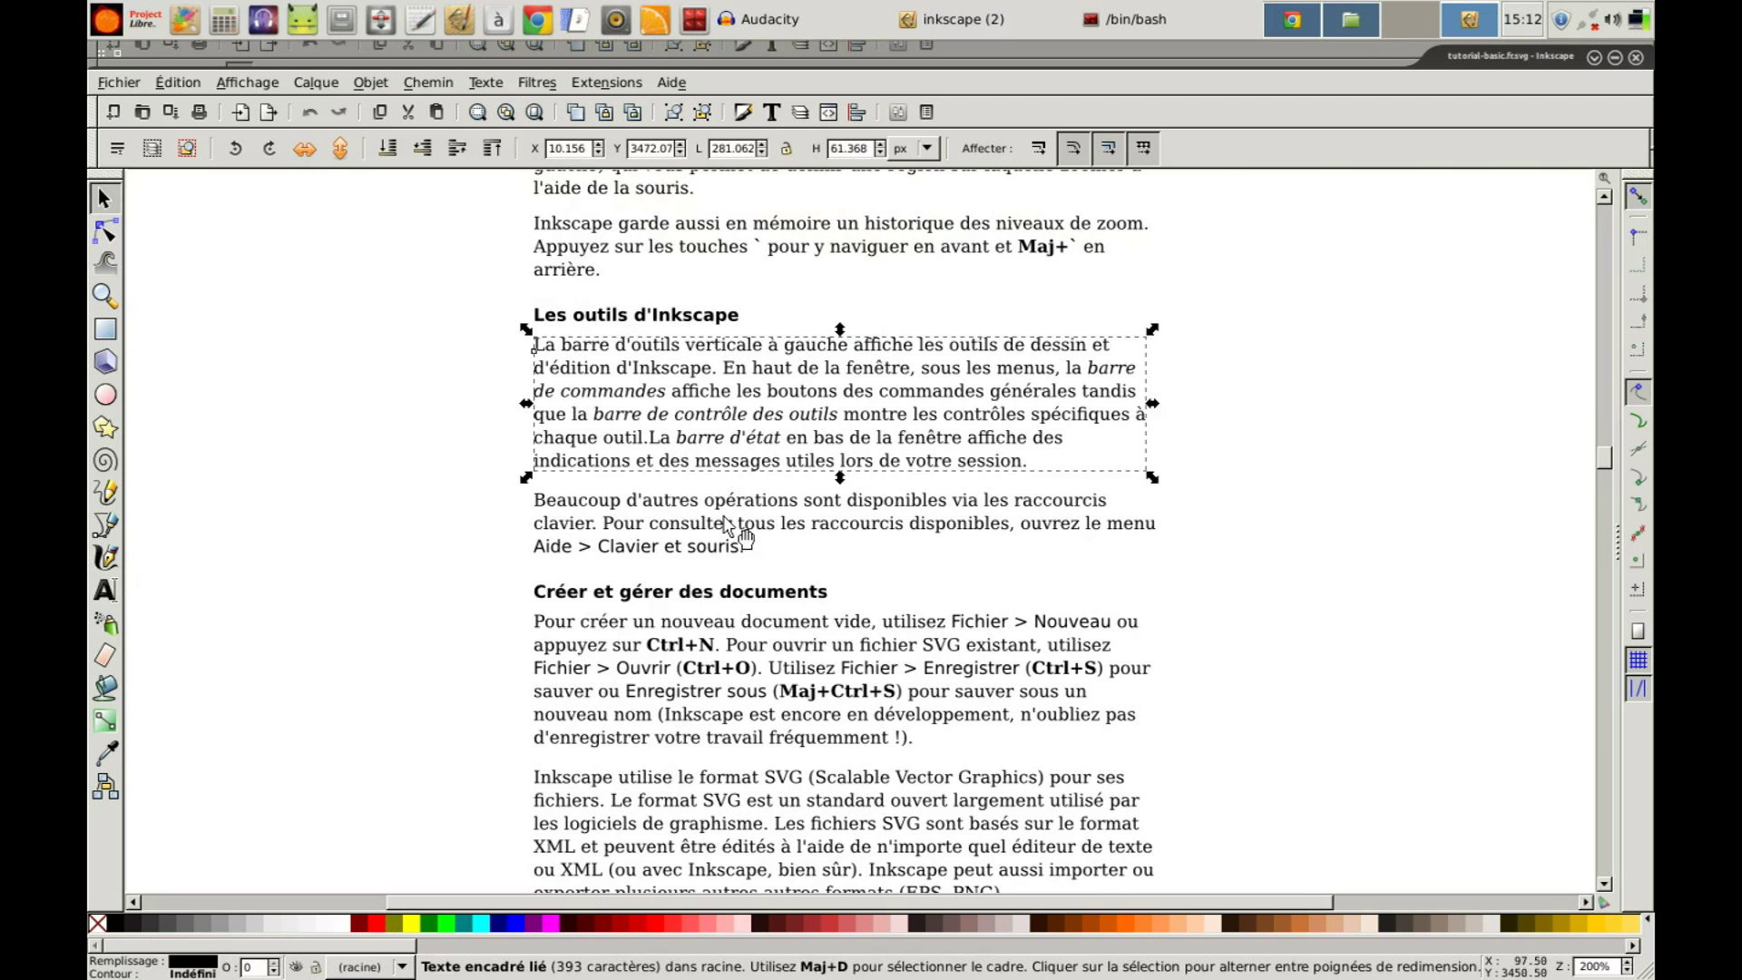
scroll(672, 626, "down", 10)
left_click(722, 599)
scroll(708, 590, "down", 12)
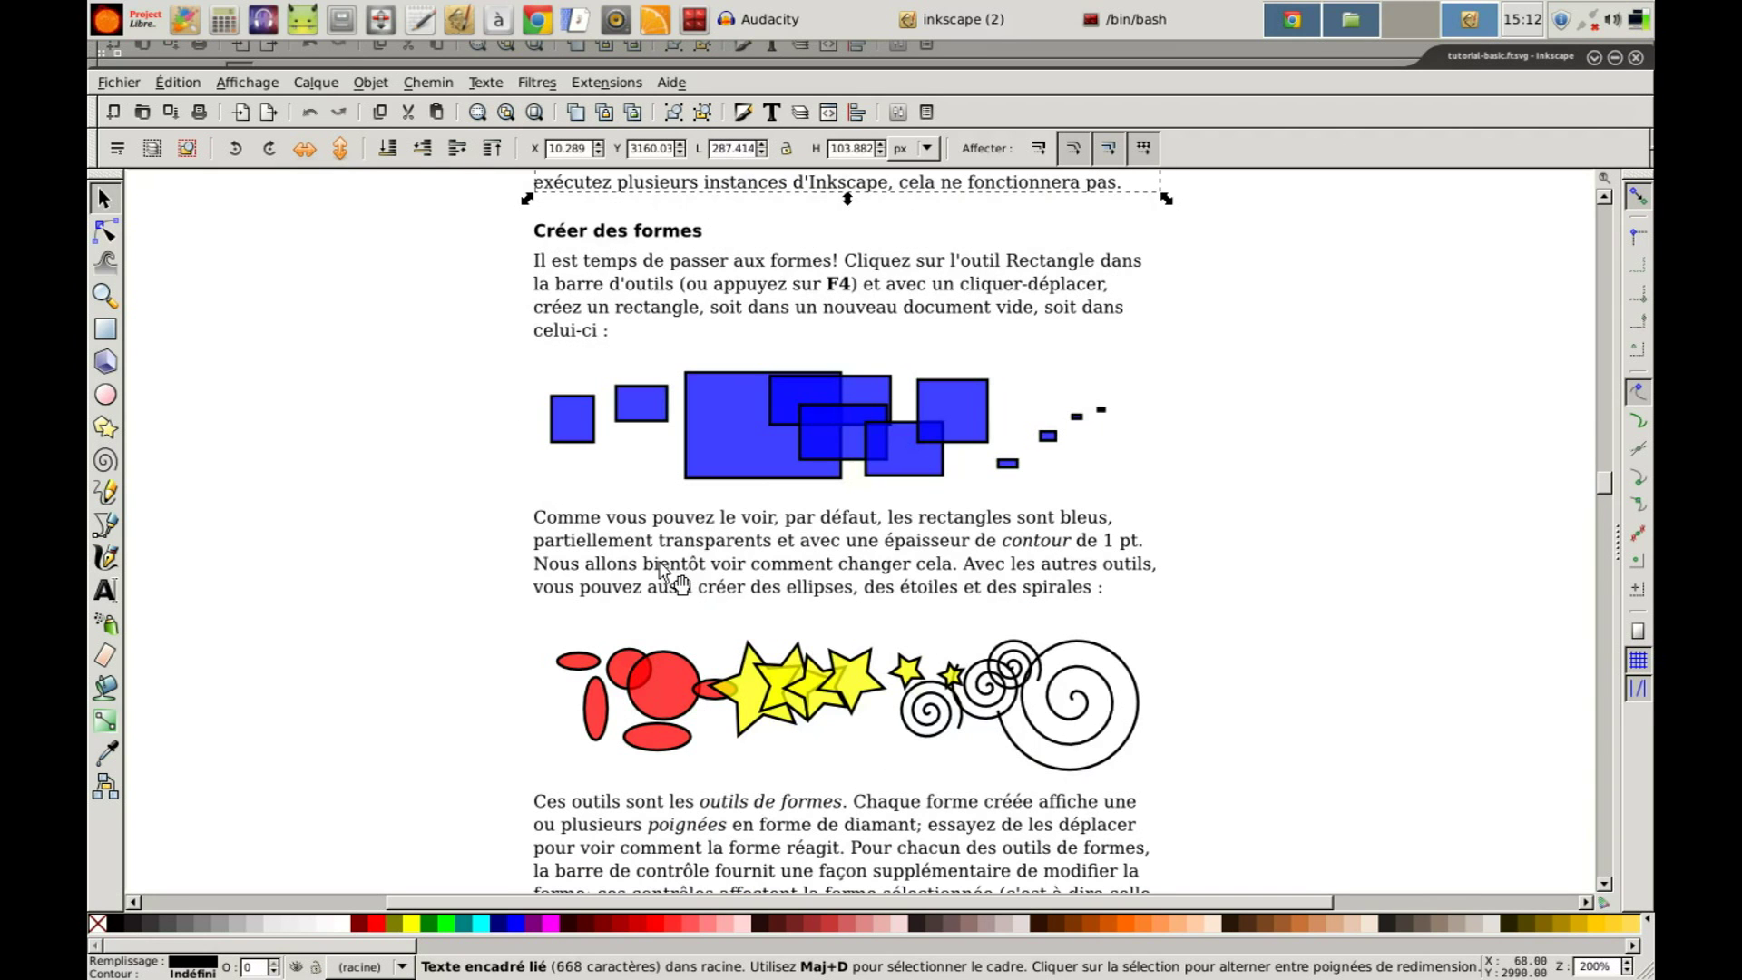
Move one of the tutorial's blue example rectangles up beside the others and undo the move
left_click(772, 399)
left_click(935, 413)
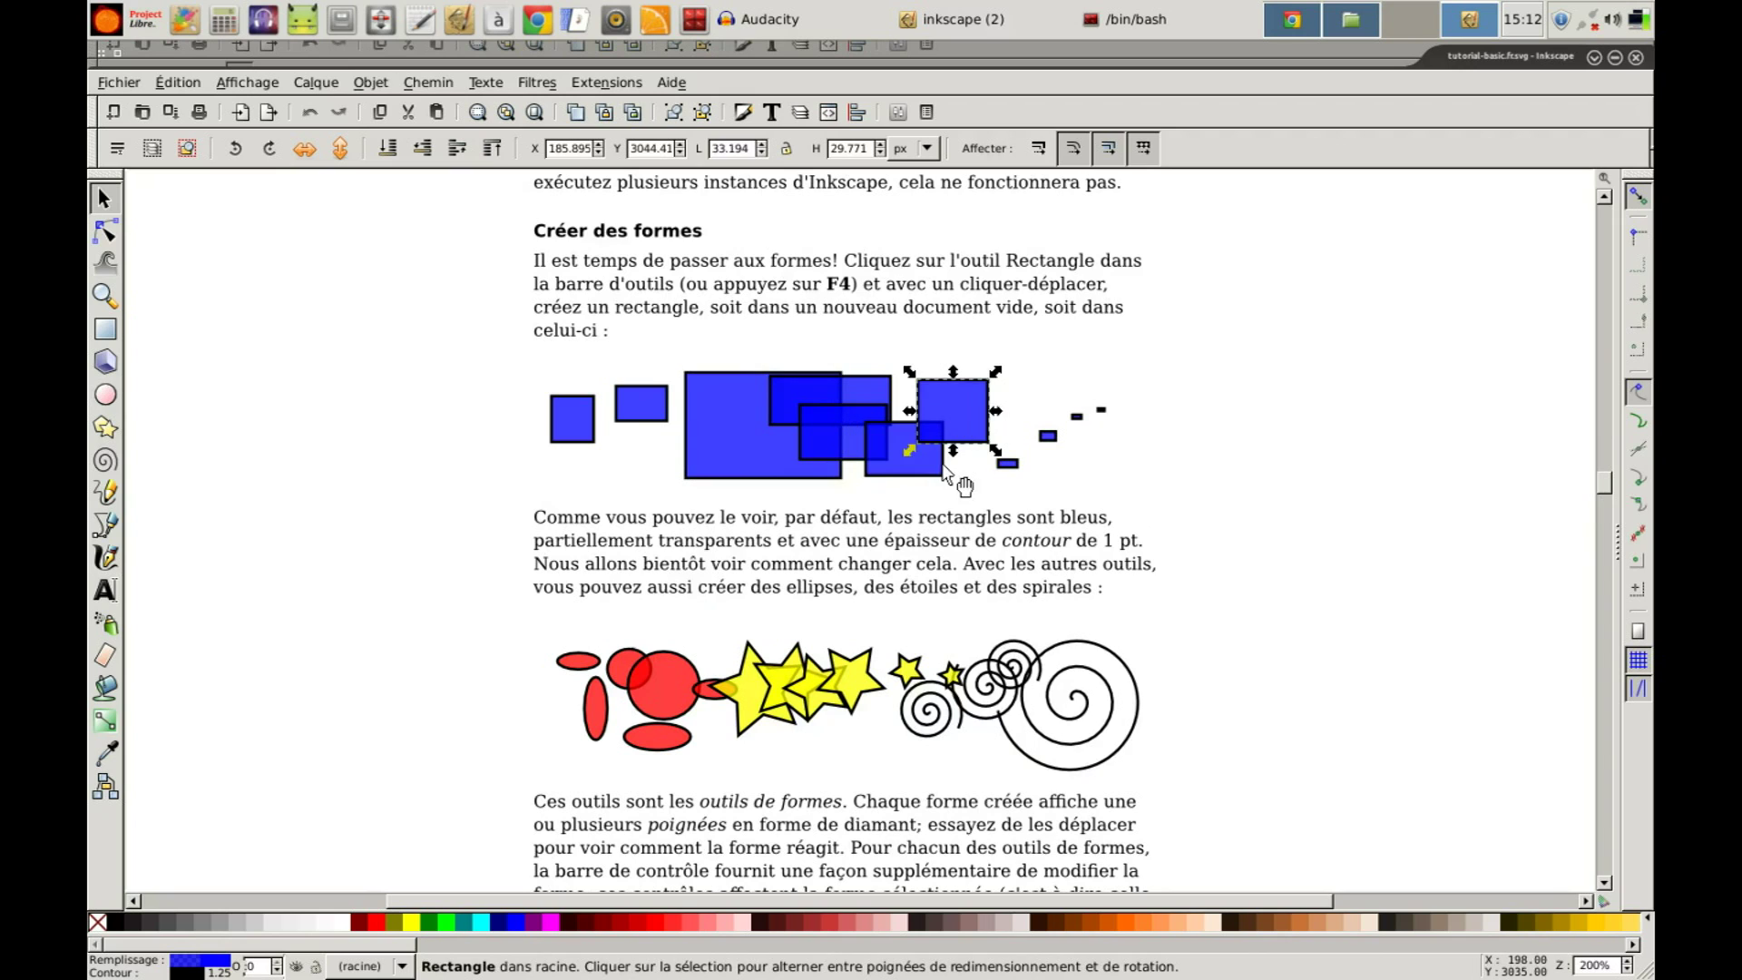
left_click_drag(982, 406, 1043, 373)
key("ctrl")
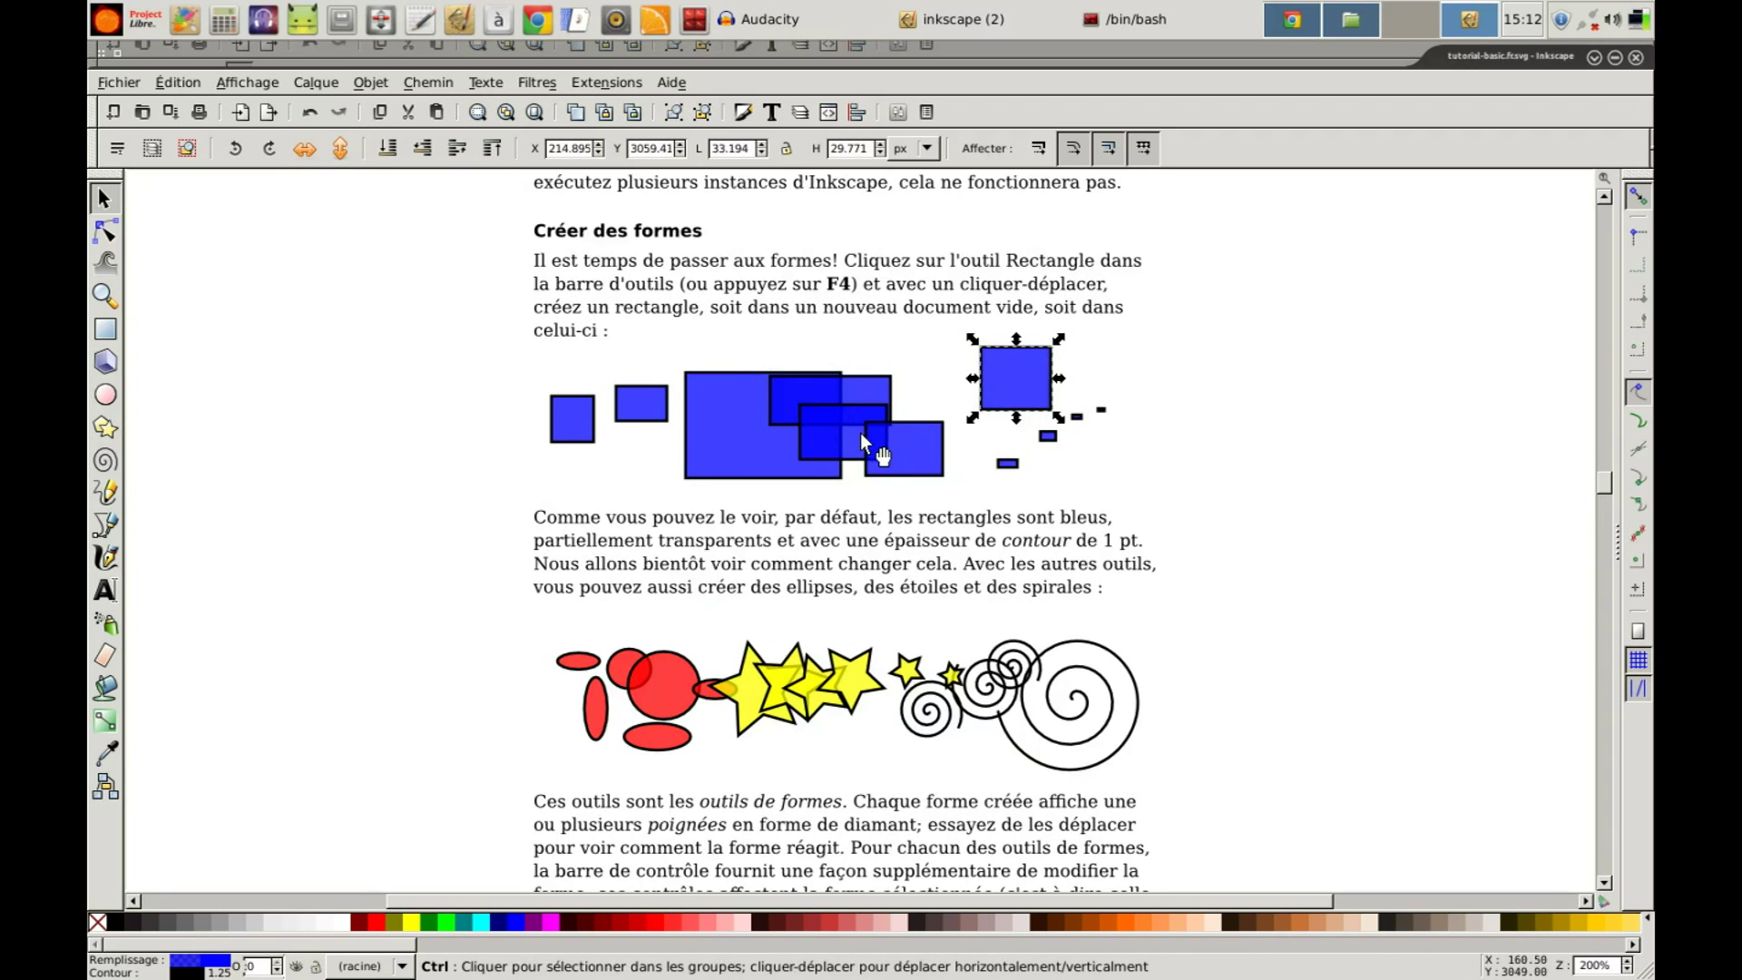
key("ctrl+z")
Examine the tutorial's sections on shape tools and on moving, resizing and rotating objects
scroll(662, 541, "down", 15)
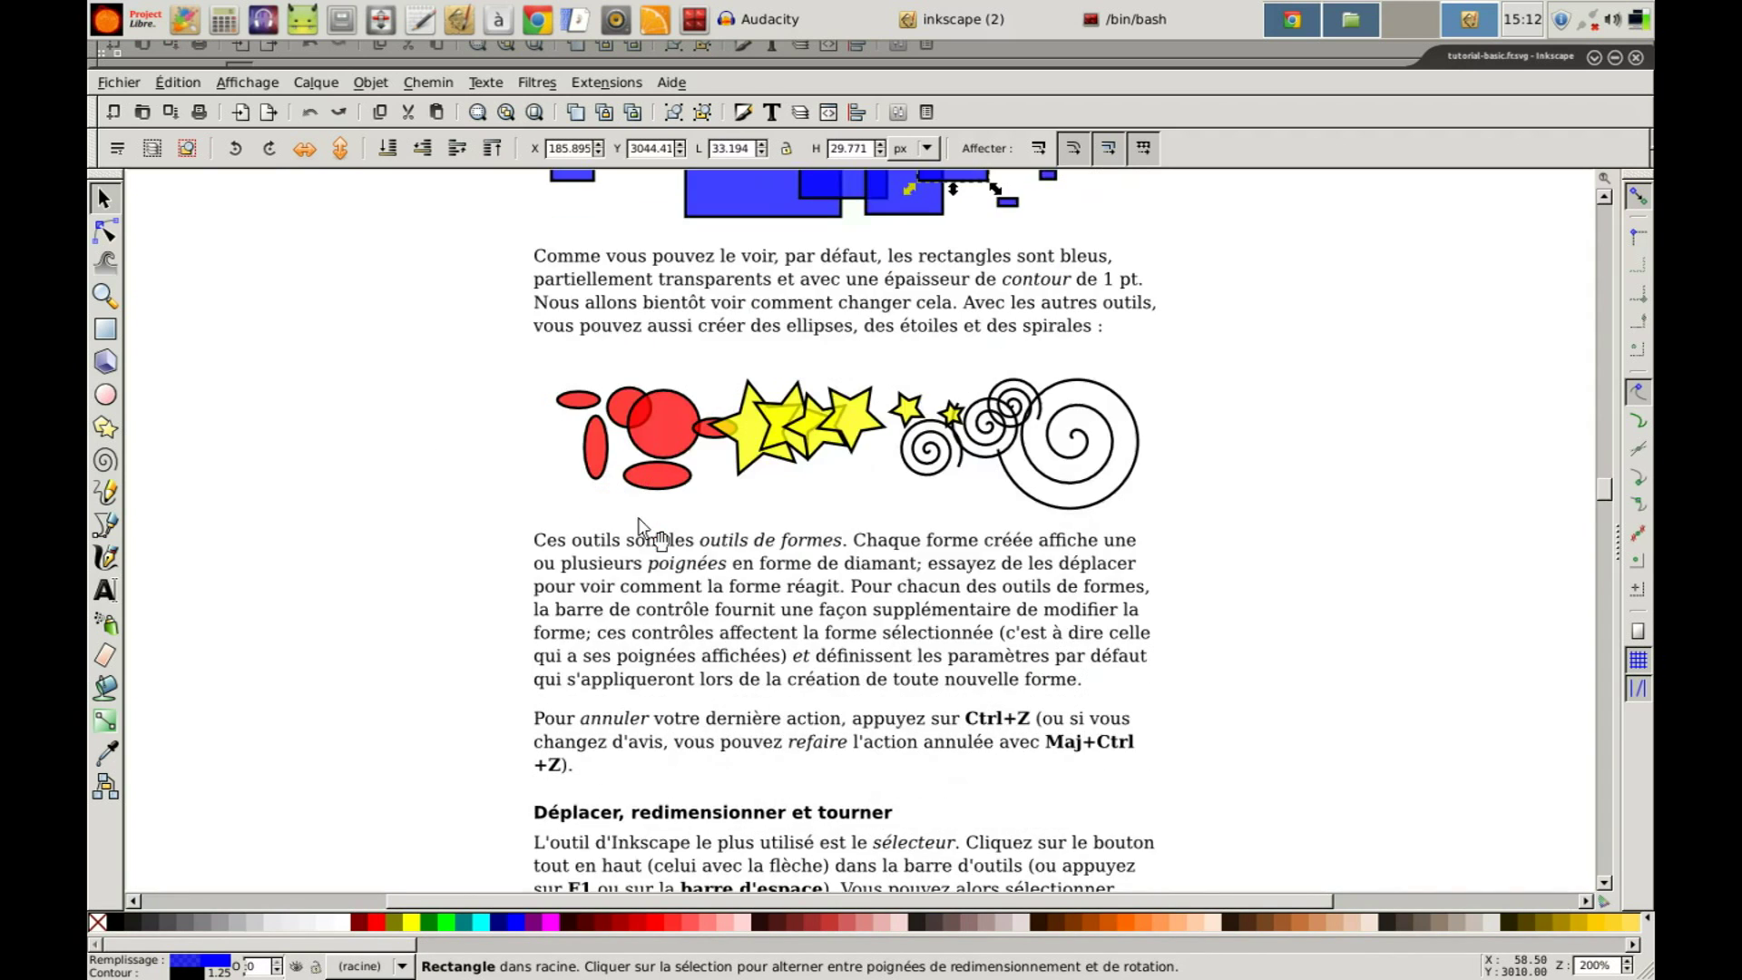
scroll(618, 522, "down", 16)
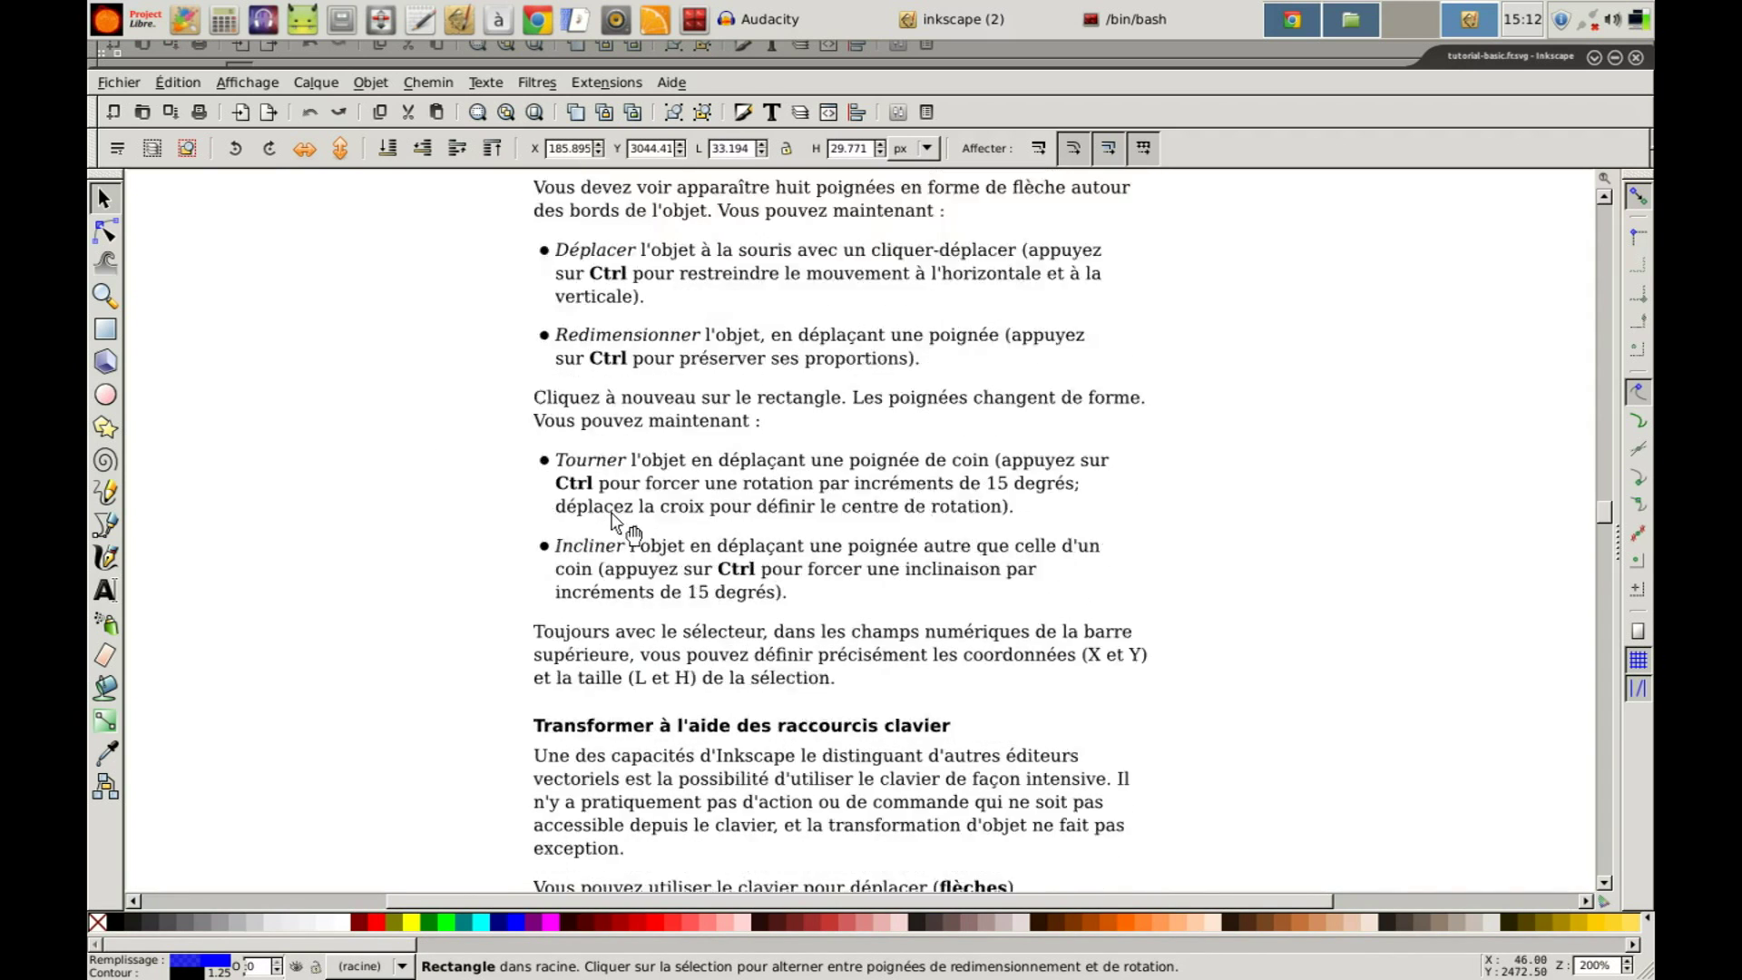